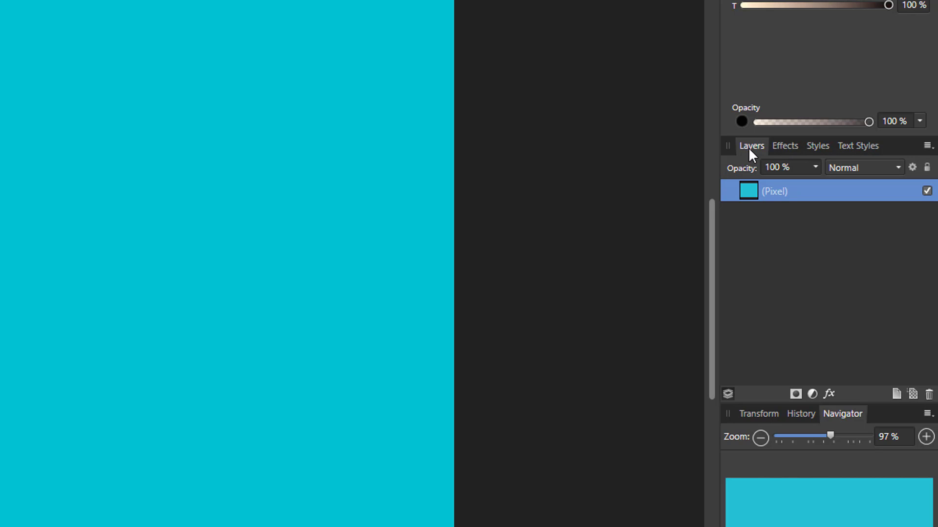
# Step: Open the Layer Effects dialog for the pixel layer and compare its effects with the ones in the Effects list
pyautogui.click(789, 148)
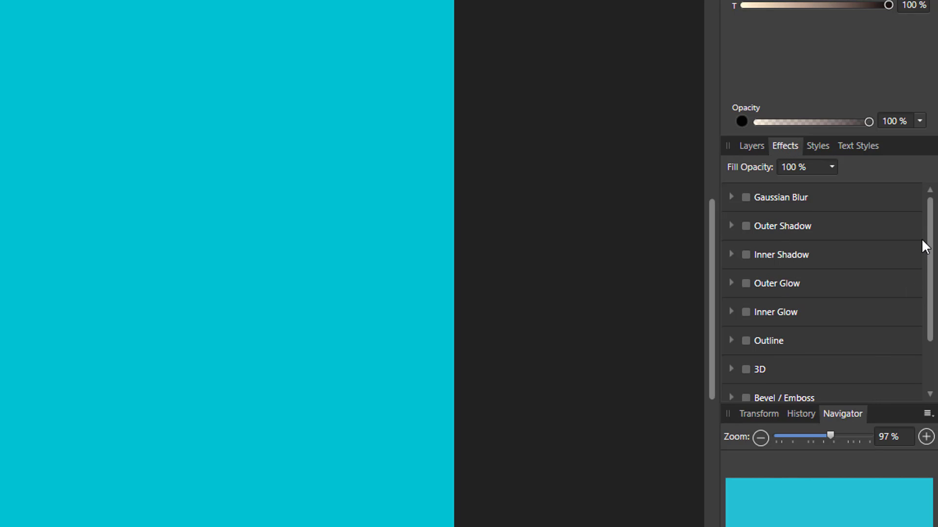
pyautogui.moveTo(930, 209)
pyautogui.mouseDown()
pyautogui.moveTo(934, 281)
pyautogui.moveTo(930, 205)
pyautogui.mouseUp()
pyautogui.click(751, 146)
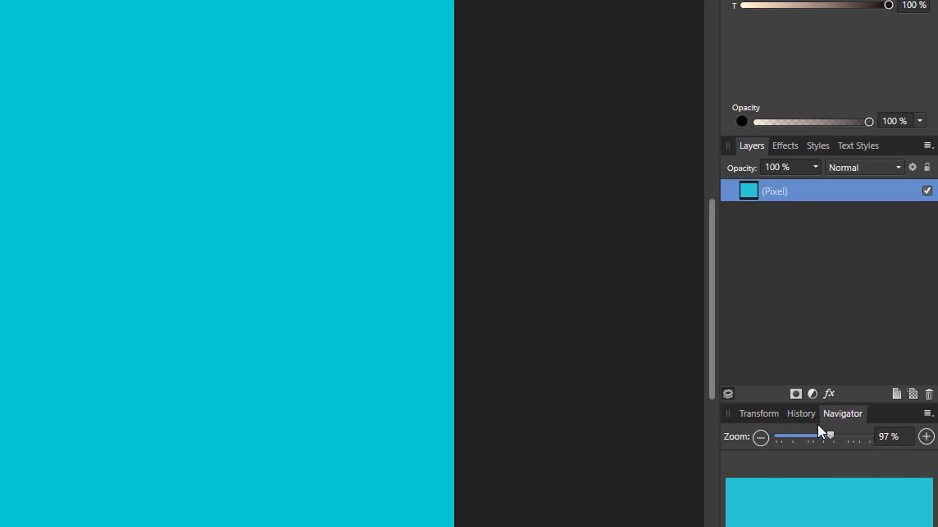
pyautogui.click(829, 394)
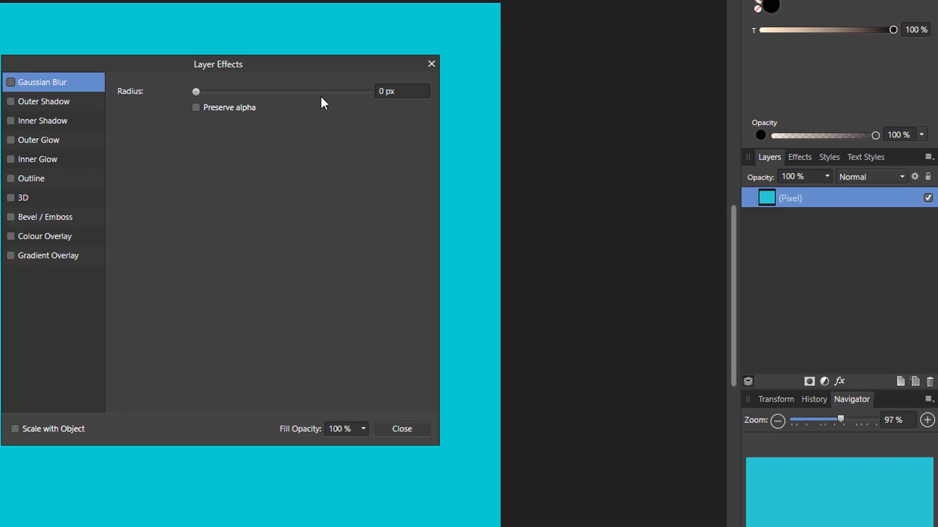
pyautogui.moveTo(278, 66); pyautogui.dragTo(565, 4)
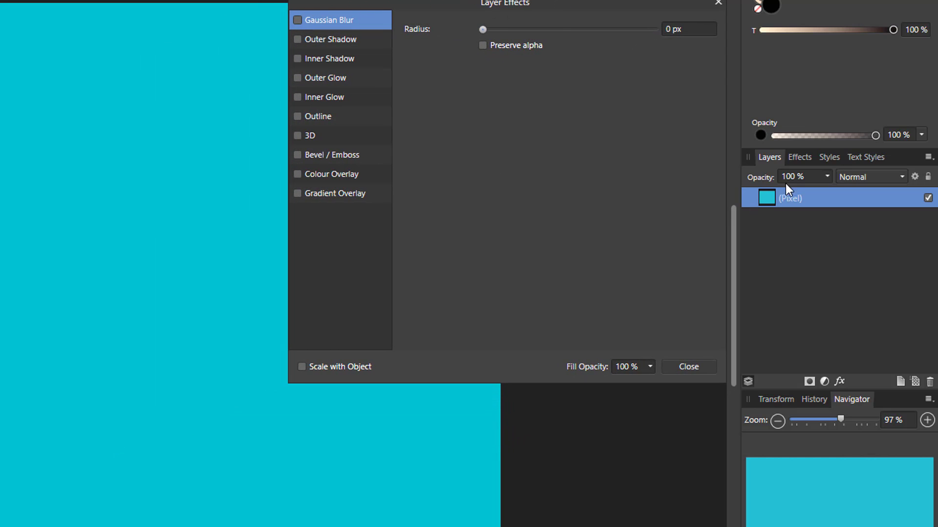
pyautogui.click(800, 157)
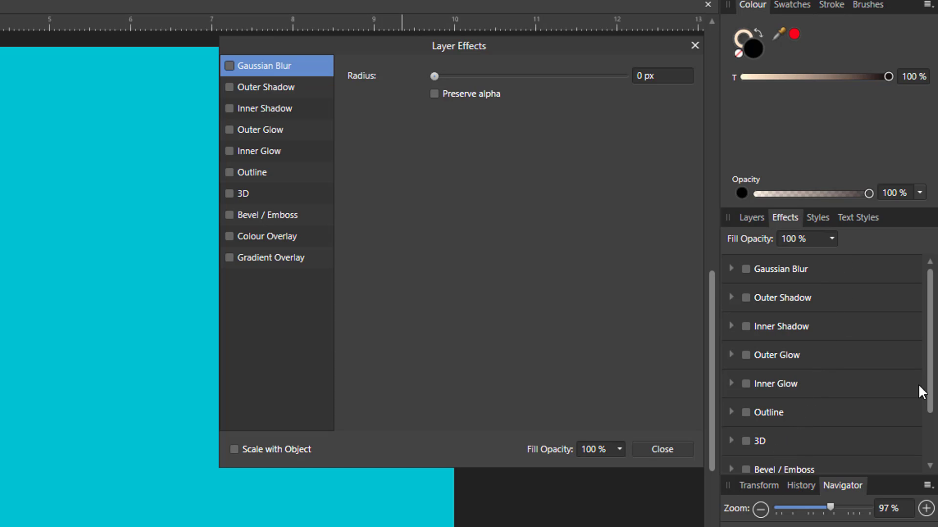
pyautogui.moveTo(930, 329); pyautogui.dragTo(931, 383)
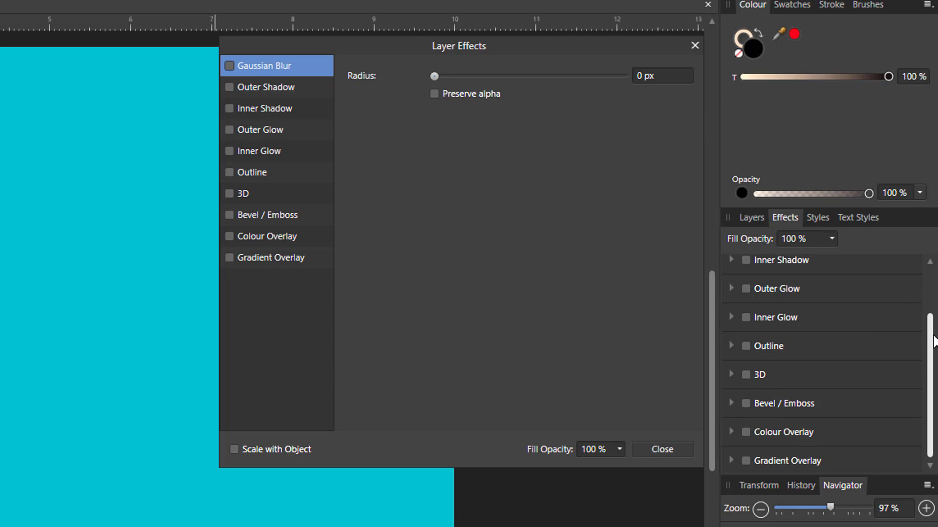
pyautogui.moveTo(931, 324); pyautogui.dragTo(930, 293)
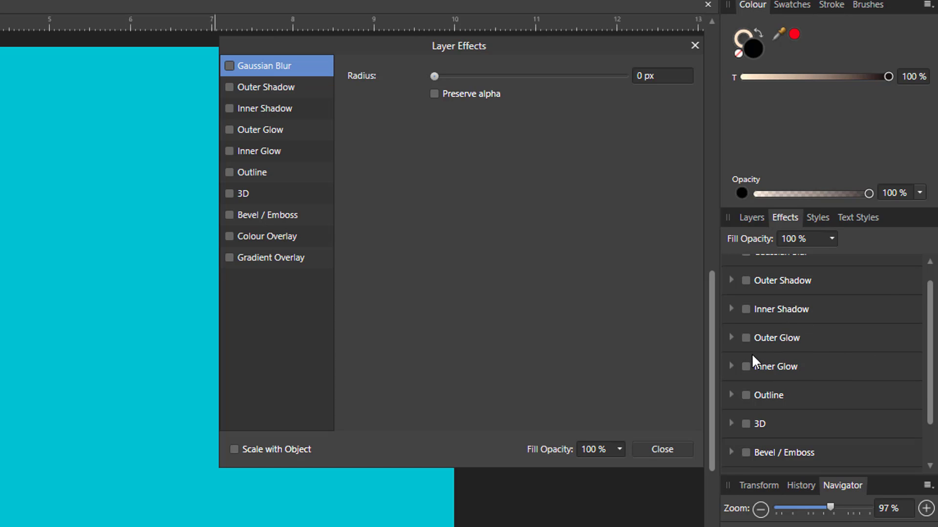
# Step: Examine the quick Outer Glow settings in the Effects list and collapse them again
pyautogui.click(731, 337)
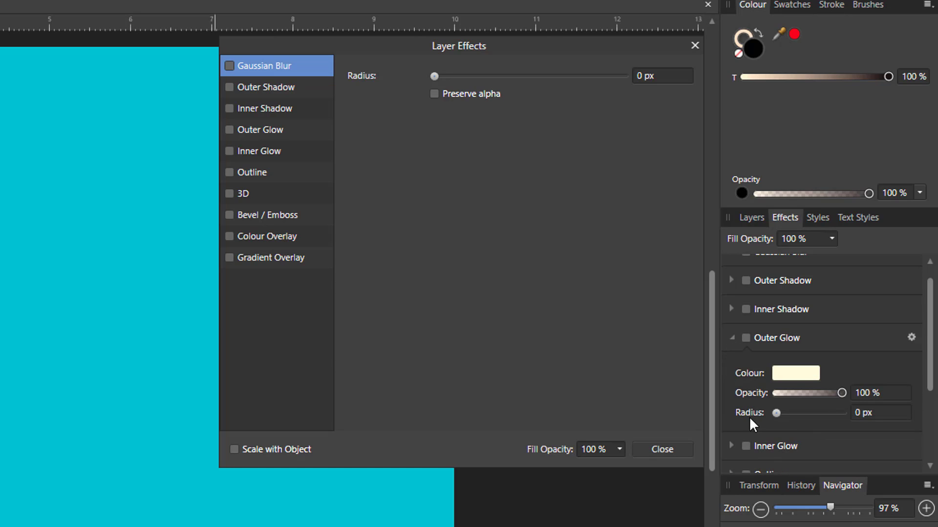
pyautogui.moveTo(931, 335); pyautogui.dragTo(931, 360)
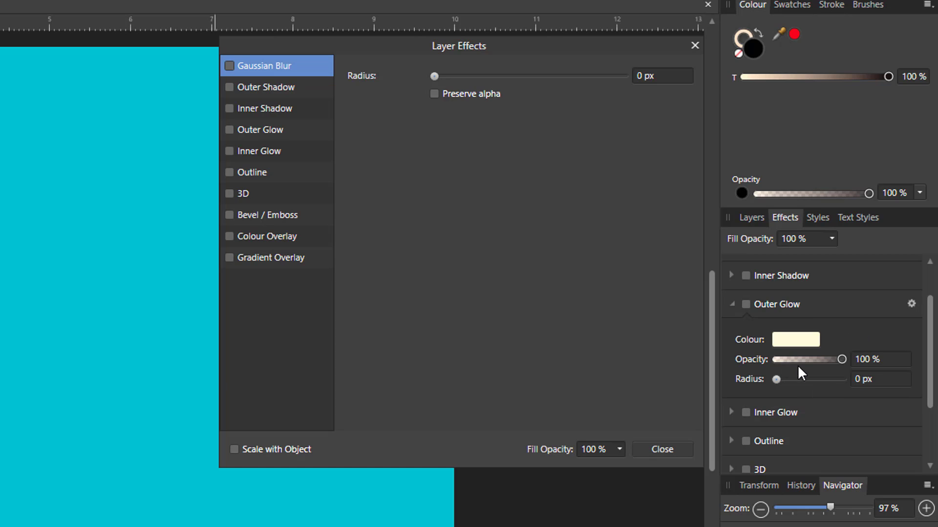
pyautogui.click(731, 304)
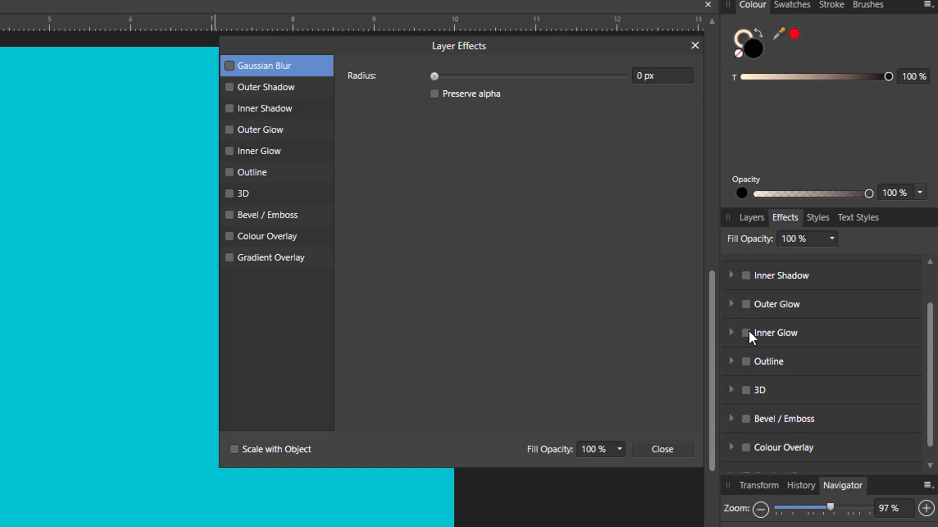
# Step: Try the Outer Glow effect on the pixel layer, examine its detailed settings, and turn it off
pyautogui.click(745, 303)
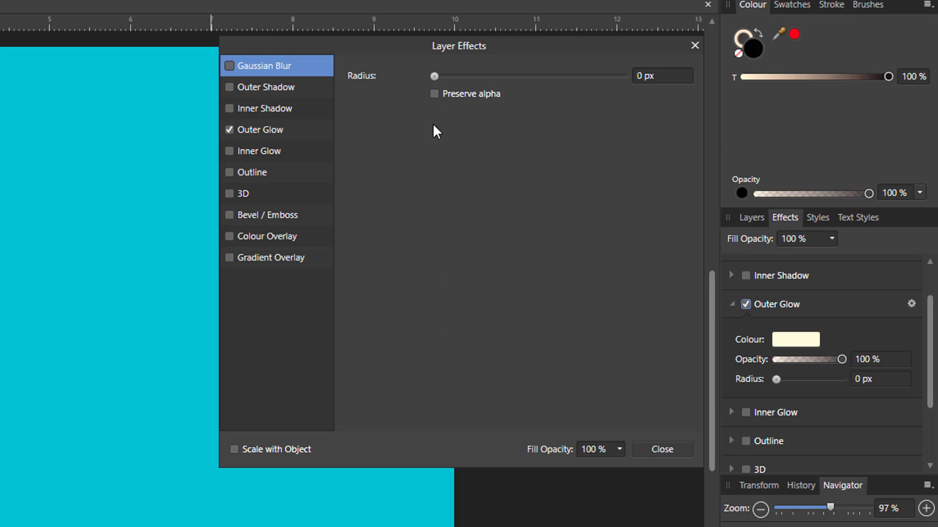
pyautogui.click(275, 130)
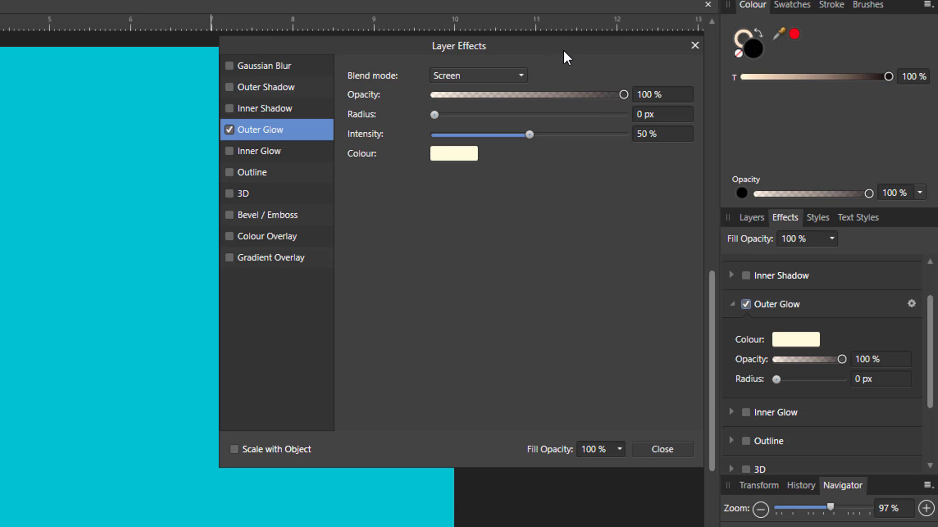
pyautogui.moveTo(563, 49); pyautogui.dragTo(511, 80)
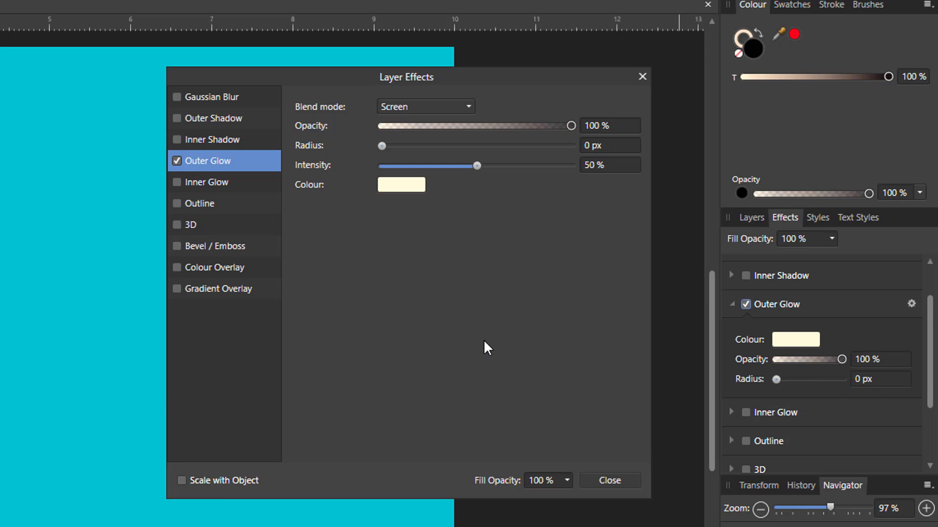
pyautogui.click(746, 304)
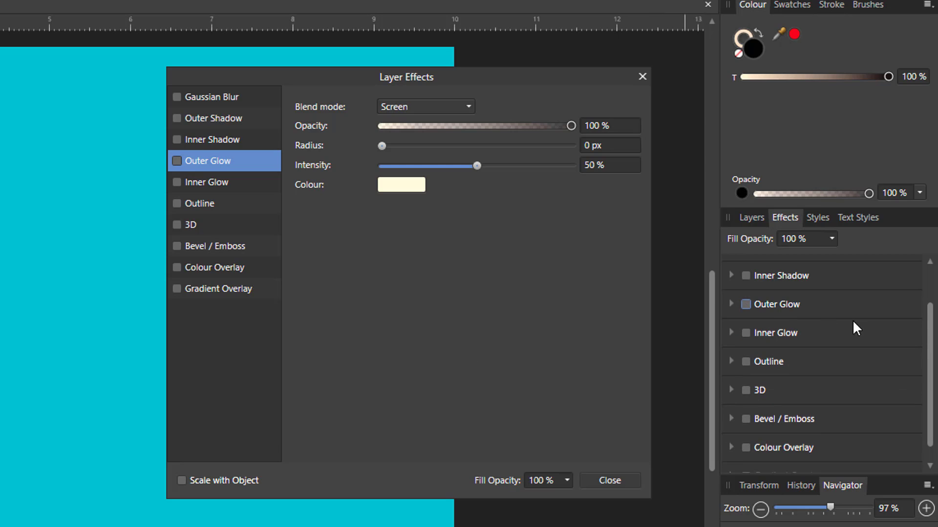
# Step: Apply the 3D effect to the pixel layer, review its full settings, and close the layer effects
pyautogui.click(745, 389)
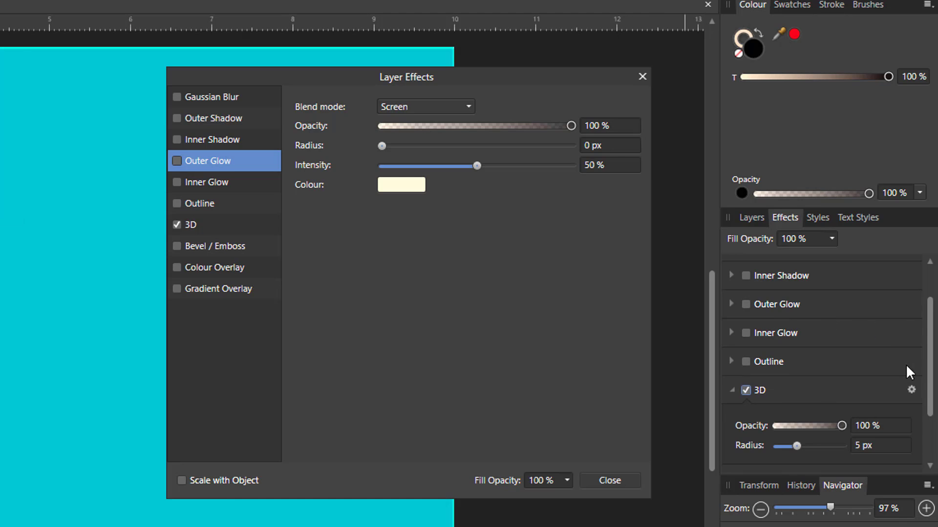
pyautogui.moveTo(931, 327); pyautogui.dragTo(933, 379)
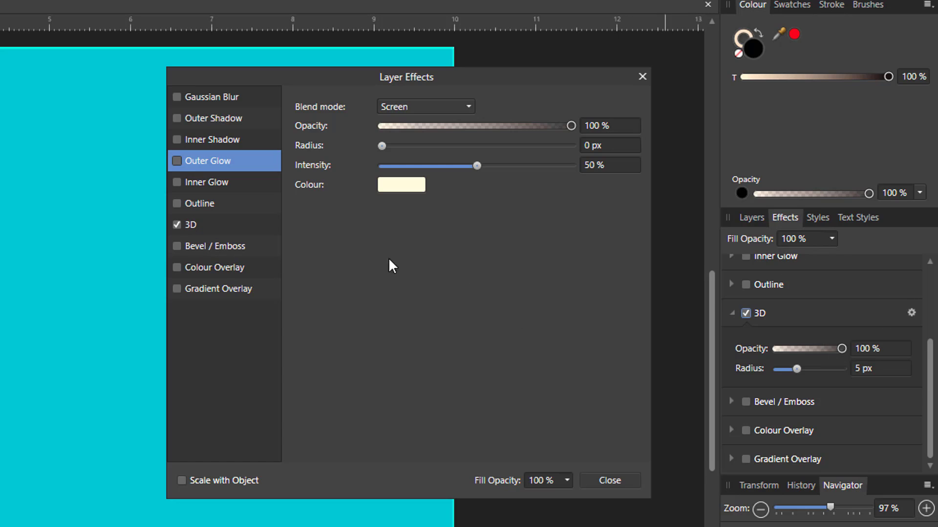
pyautogui.click(191, 225)
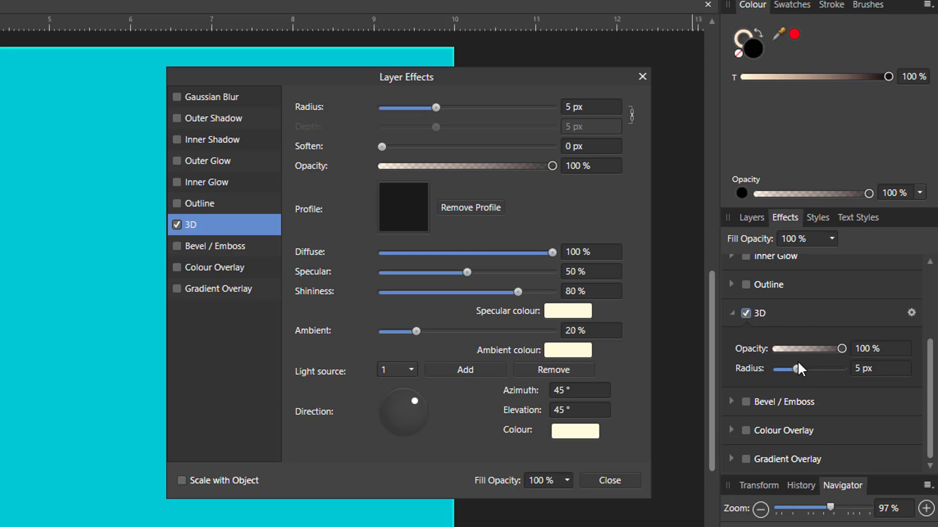
pyautogui.click(748, 218)
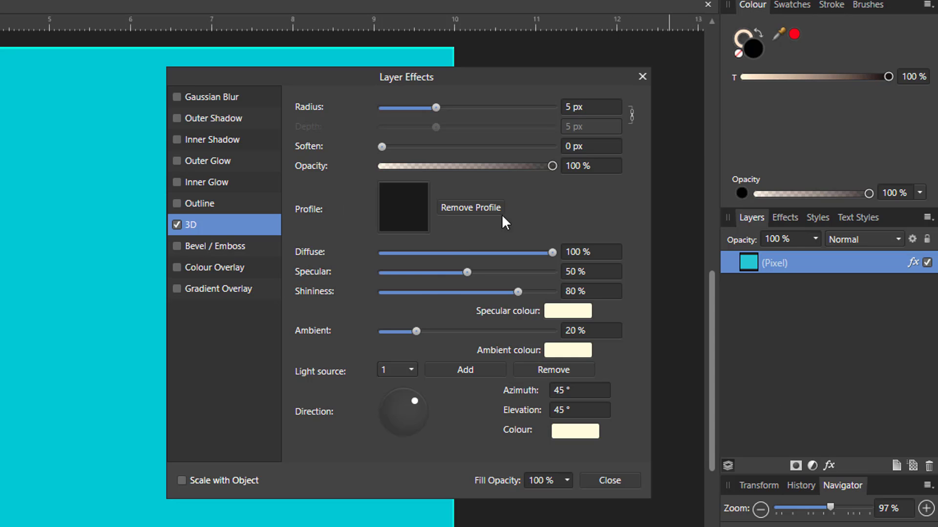
pyautogui.moveTo(545, 77); pyautogui.dragTo(523, 98)
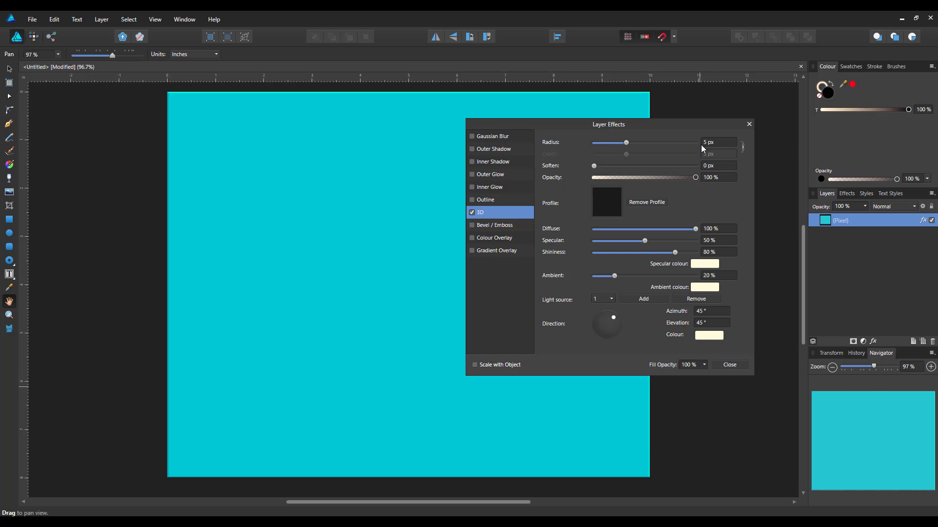
pyautogui.moveTo(688, 122); pyautogui.dragTo(780, 92)
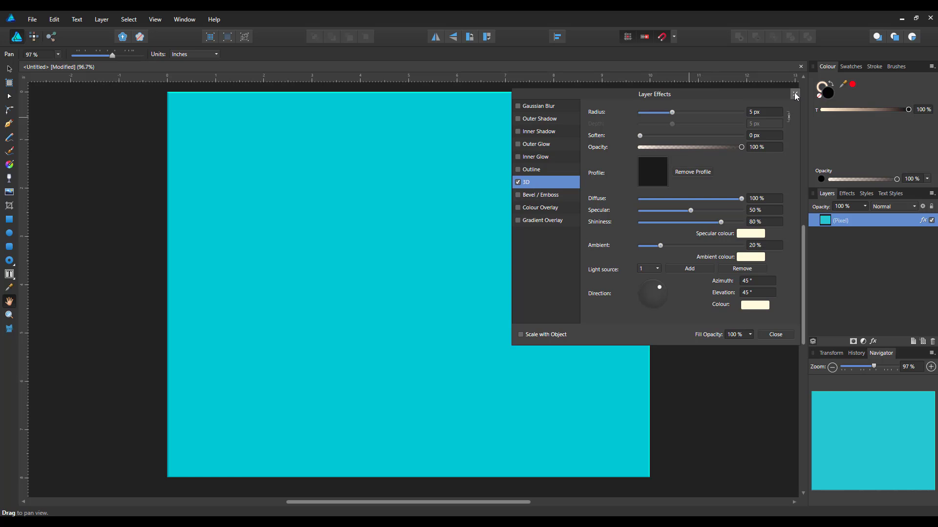
pyautogui.click(795, 94)
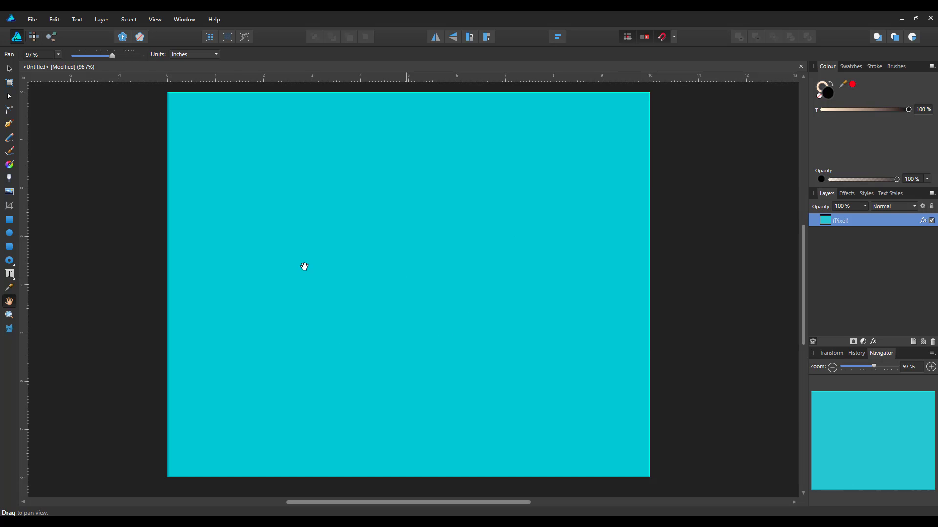
# Step: Paint a thick black wavy brush stroke diagonally across the canvas, from the upper right to the lower left
pyautogui.click(10, 151)
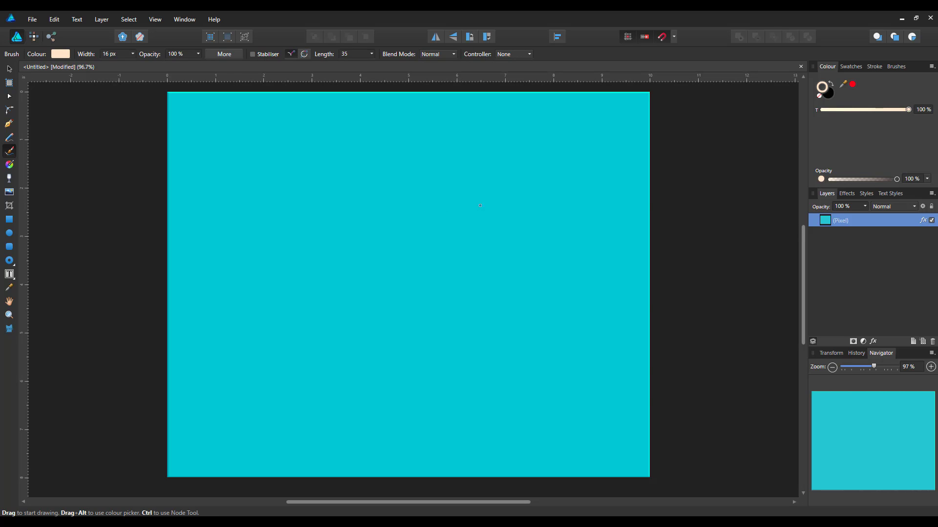
pyautogui.press(']')
pyautogui.press(']')
pyautogui.press(']')
pyautogui.press(']')
pyautogui.press(']')
pyautogui.press(']')
pyautogui.press(']')
pyautogui.press(']')
pyautogui.press(']')
pyautogui.press(']')
pyautogui.click(828, 96)
pyautogui.moveTo(604, 135)
pyautogui.mouseDown()
pyautogui.moveTo(528, 155)
pyautogui.moveTo(499, 210)
pyautogui.moveTo(488, 272)
pyautogui.moveTo(425, 311)
pyautogui.moveTo(270, 323)
pyautogui.moveTo(205, 423)
pyautogui.mouseUp()
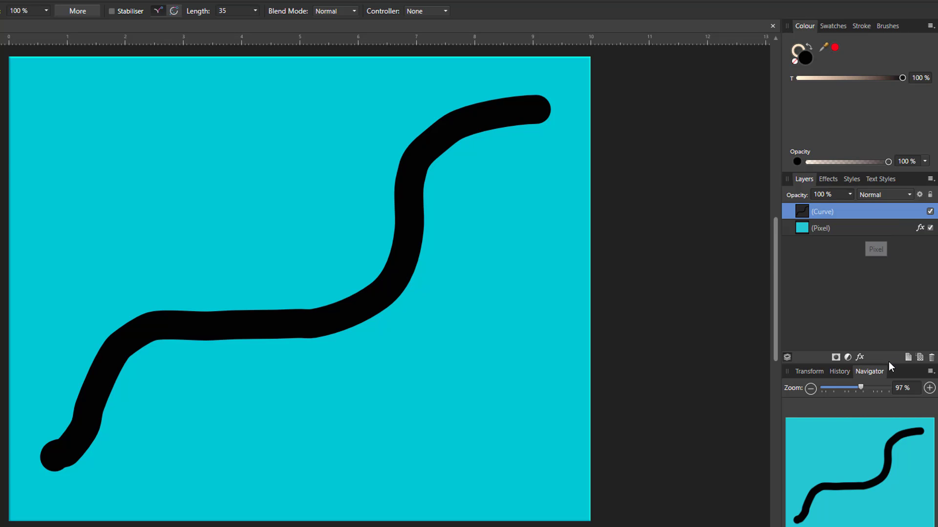
# Step: Open the Layer Effects dialog for the black curve and move it away from the stroke
pyautogui.click(860, 358)
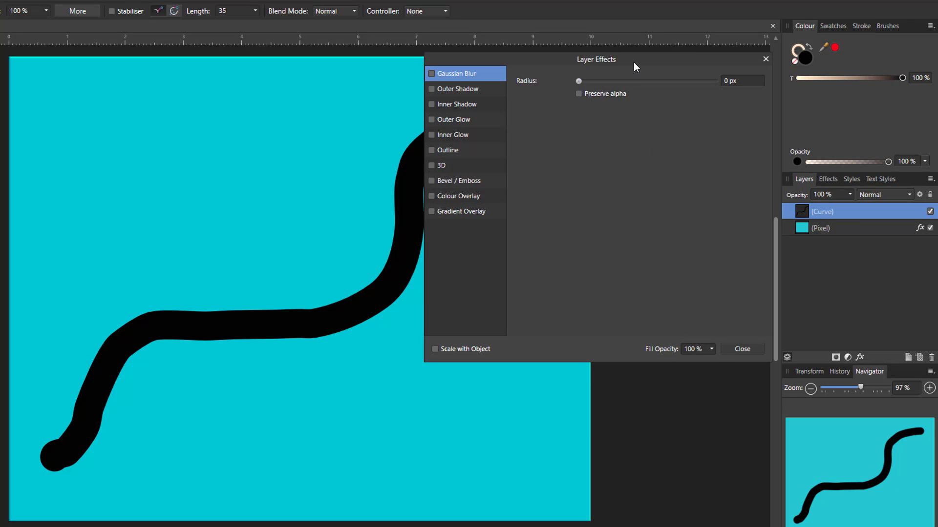
pyautogui.moveTo(637, 54); pyautogui.dragTo(741, 56)
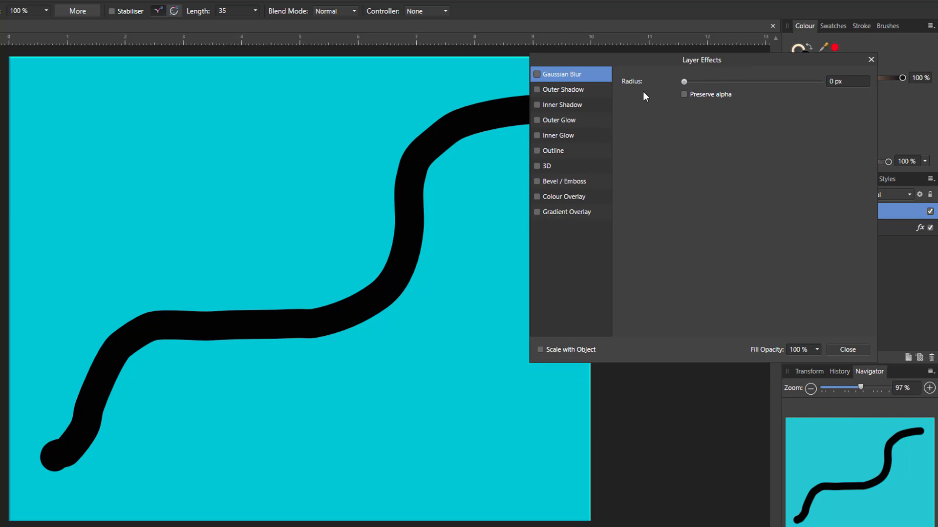
# Step: Try a Gaussian Blur on the black curve and turn it off
pyautogui.click(537, 74)
pyautogui.moveTo(684, 82)
pyautogui.mouseDown()
pyautogui.moveTo(798, 89)
pyautogui.moveTo(696, 96)
pyautogui.moveTo(814, 90)
pyautogui.moveTo(673, 85)
pyautogui.mouseUp()
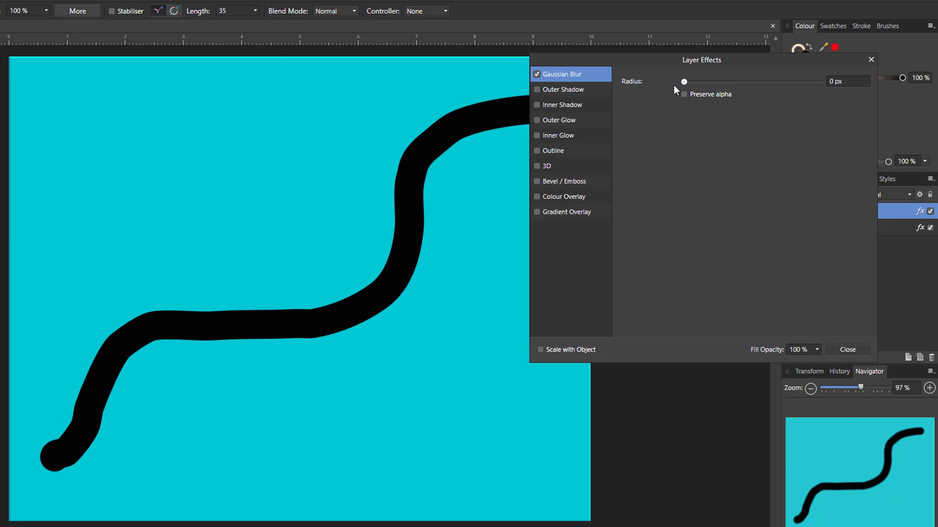
pyautogui.click(537, 74)
# Step: Add an Outer Shadow to the black curve with 100 px radius, 100 px offset and 100% intensity
pyautogui.click(537, 89)
pyautogui.click(571, 92)
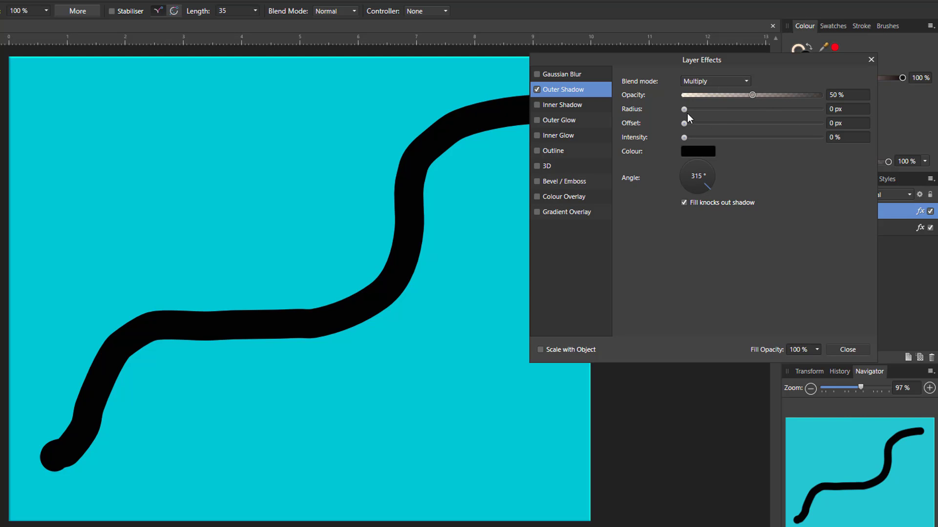
pyautogui.moveTo(684, 109); pyautogui.dragTo(780, 110)
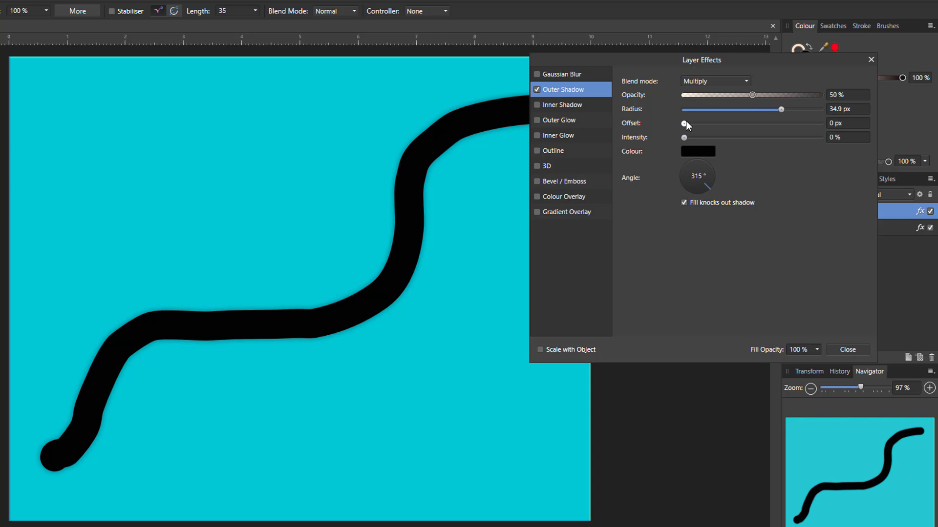
pyautogui.moveTo(685, 124); pyautogui.dragTo(812, 124)
pyautogui.moveTo(683, 138); pyautogui.dragTo(820, 137)
pyautogui.moveTo(781, 109); pyautogui.dragTo(821, 124)
pyautogui.moveTo(726, 65); pyautogui.dragTo(804, 60)
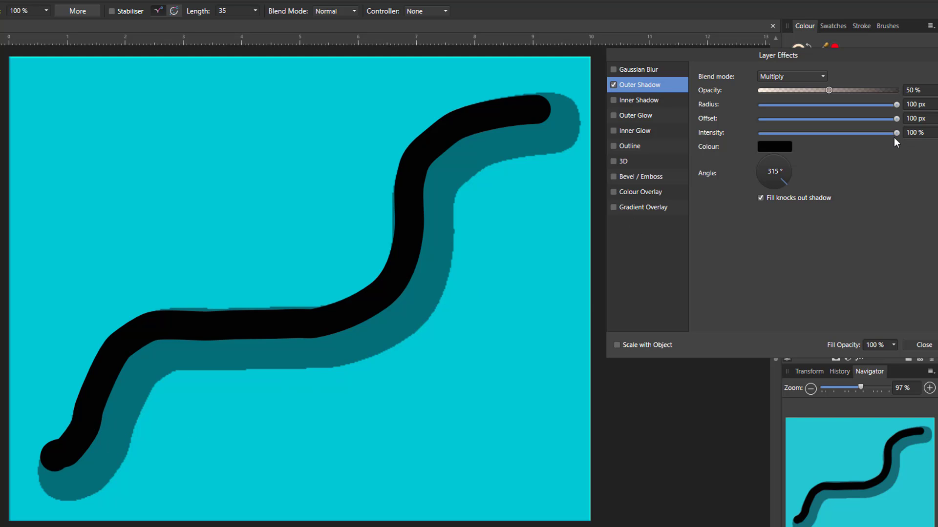
# Step: Reduce the outer shadow's intensity to 74% and its offset to 40.2 px
pyautogui.moveTo(895, 134)
pyautogui.mouseDown()
pyautogui.moveTo(724, 134)
pyautogui.moveTo(876, 135)
pyautogui.moveTo(862, 135)
pyautogui.moveTo(872, 122)
pyautogui.moveTo(738, 132)
pyautogui.moveTo(868, 133)
pyautogui.moveTo(736, 142)
pyautogui.mouseUp()
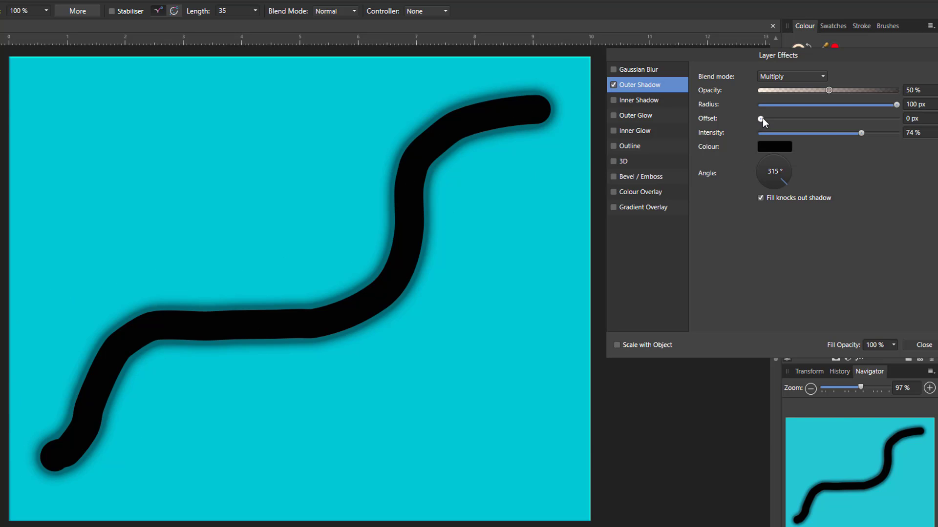
pyautogui.moveTo(763, 118); pyautogui.dragTo(904, 122)
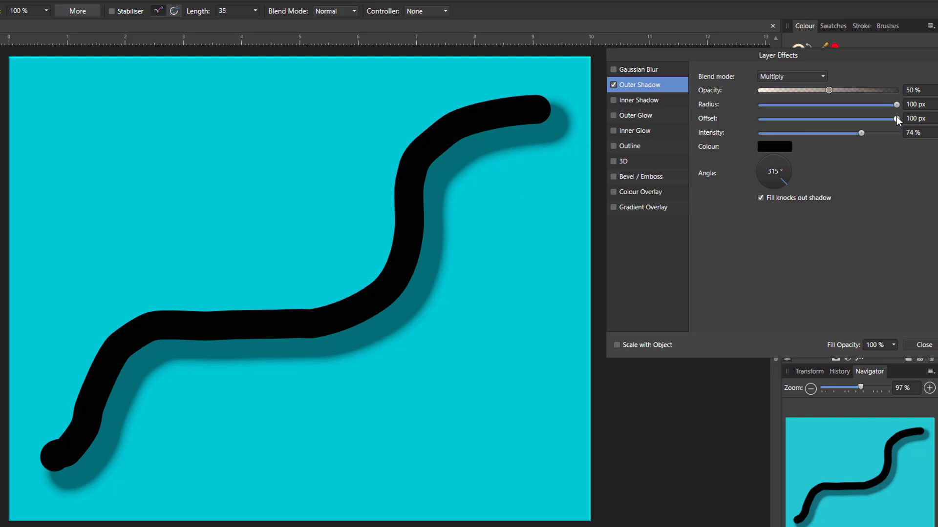
pyautogui.moveTo(895, 117); pyautogui.dragTo(866, 122)
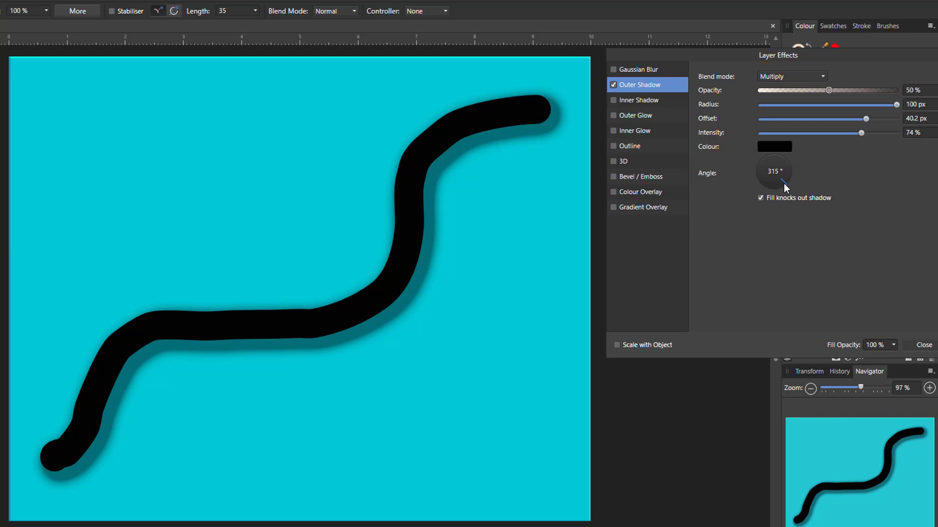
# Step: Try different angles for the outer shadow and bring it back to 315°
pyautogui.moveTo(772, 185)
pyautogui.mouseDown()
pyautogui.moveTo(758, 178)
pyautogui.moveTo(755, 157)
pyautogui.moveTo(797, 169)
pyautogui.moveTo(795, 184)
pyautogui.mouseUp()
pyautogui.moveTo(786, 182)
pyautogui.mouseDown()
pyautogui.moveTo(760, 183)
pyautogui.moveTo(754, 160)
pyautogui.moveTo(756, 173)
pyautogui.moveTo(780, 183)
pyautogui.mouseUp()
pyautogui.click(816, 168)
# Step: Compare the outer shadow at 0 px radius, restore the radius to 100 px, and set its opacity to 43%
pyautogui.moveTo(894, 108); pyautogui.dragTo(737, 109)
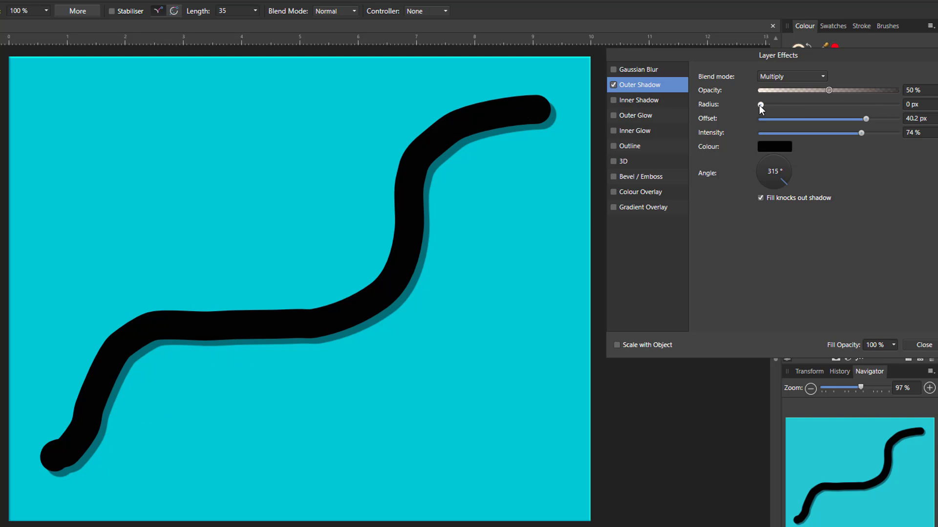
pyautogui.moveTo(759, 104); pyautogui.dragTo(898, 108)
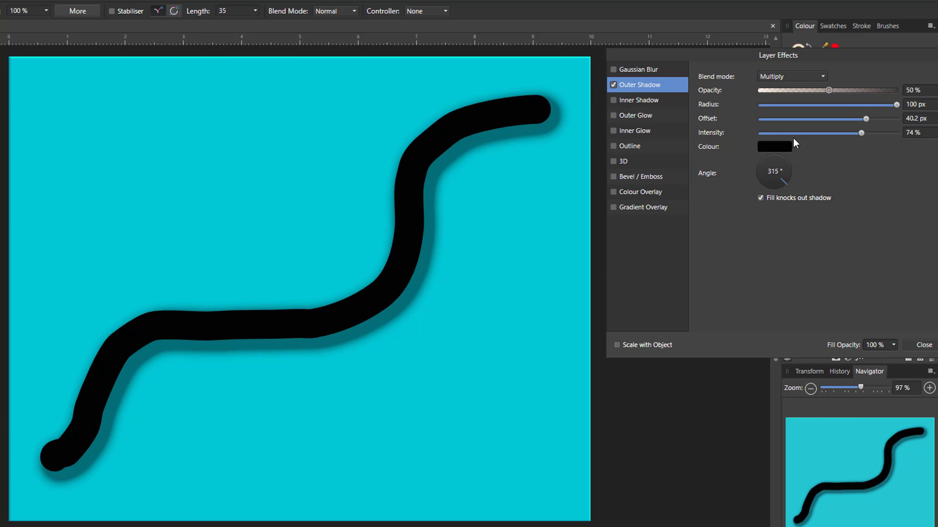
pyautogui.moveTo(830, 92)
pyautogui.mouseDown()
pyautogui.moveTo(895, 92)
pyautogui.moveTo(749, 93)
pyautogui.moveTo(820, 101)
pyautogui.mouseUp()
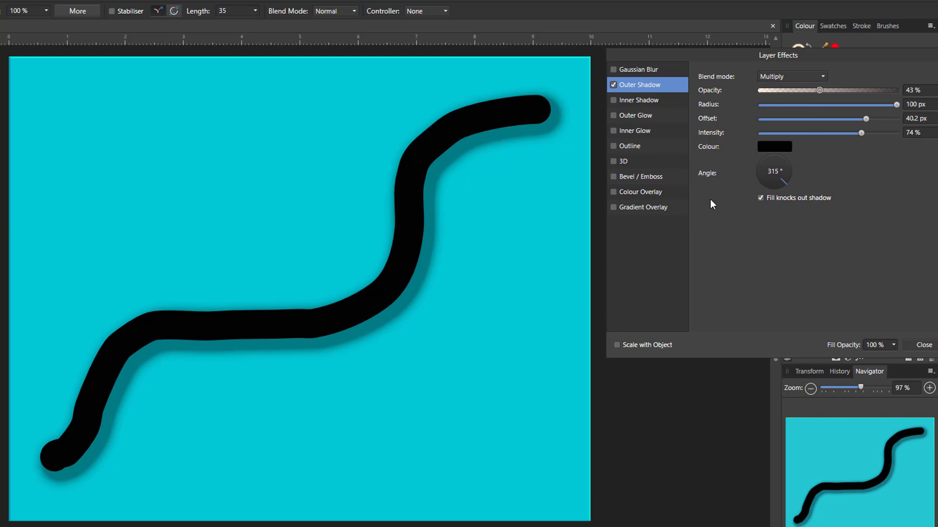
# Step: Replace the black stroke's Outer Shadow effect with an Outer Glow
pyautogui.click(613, 85)
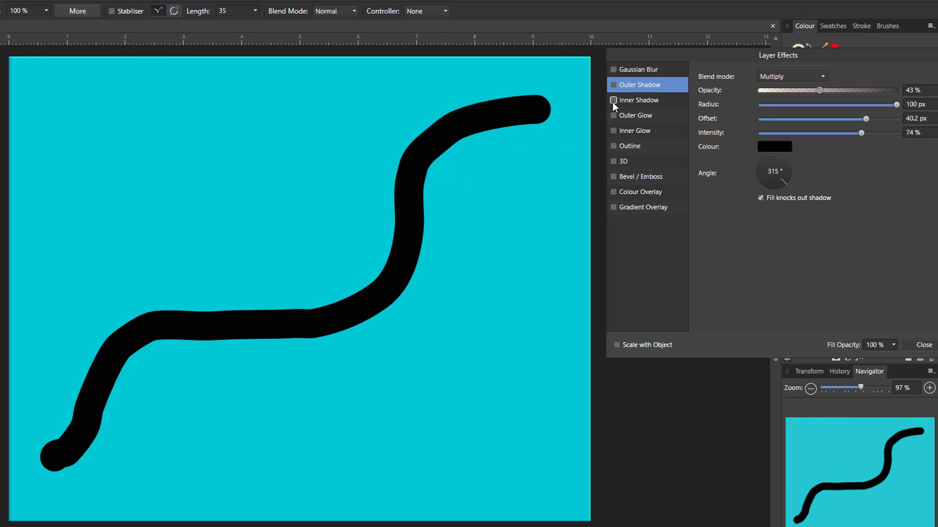
pyautogui.click(636, 100)
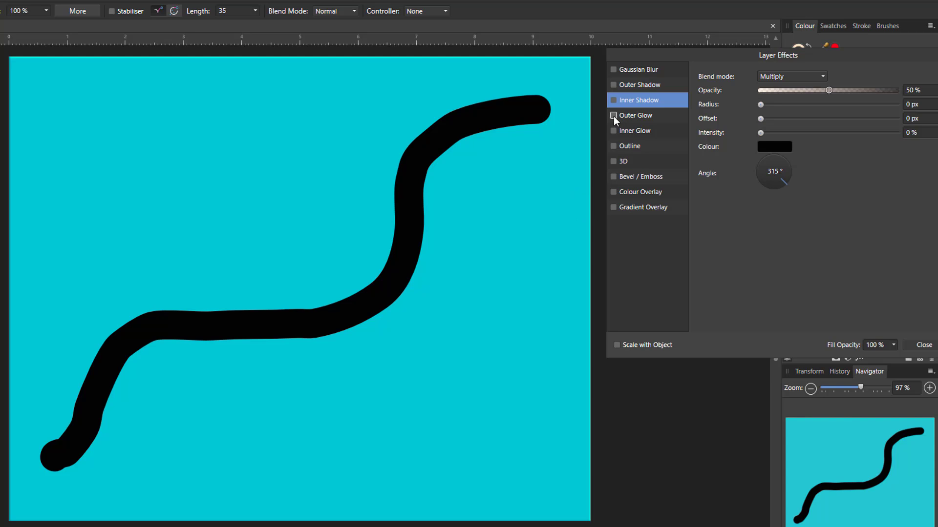
pyautogui.click(648, 115)
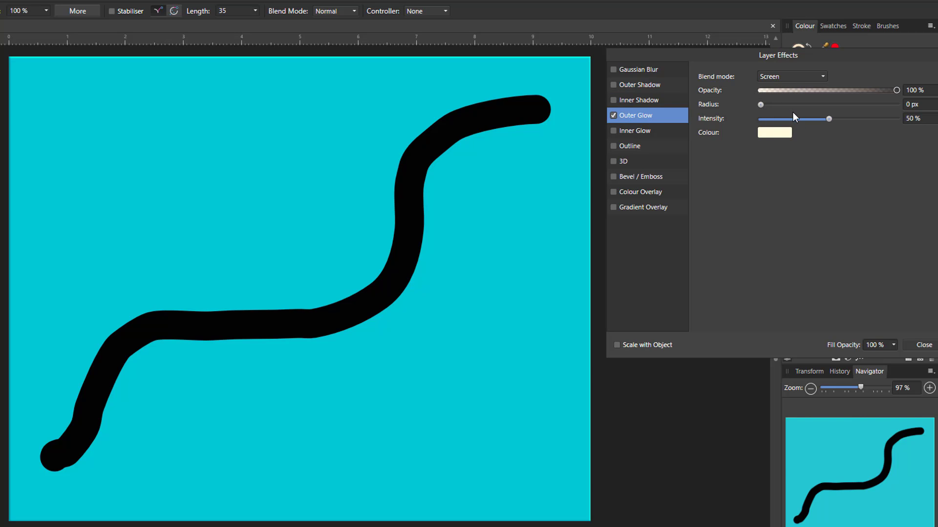
# Step: Examine the outer glow's colour settings using the RGB Hex Sliders model
pyautogui.click(770, 133)
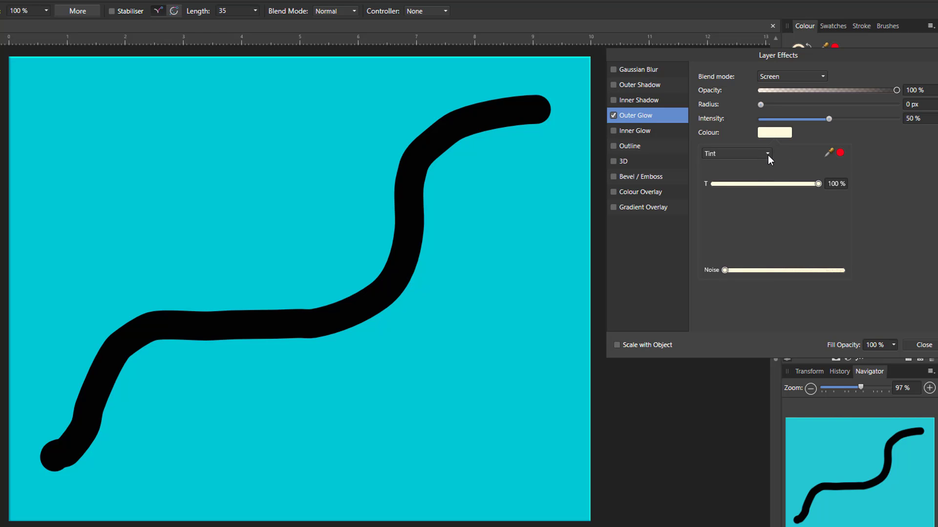
pyautogui.click(768, 154)
pyautogui.click(728, 181)
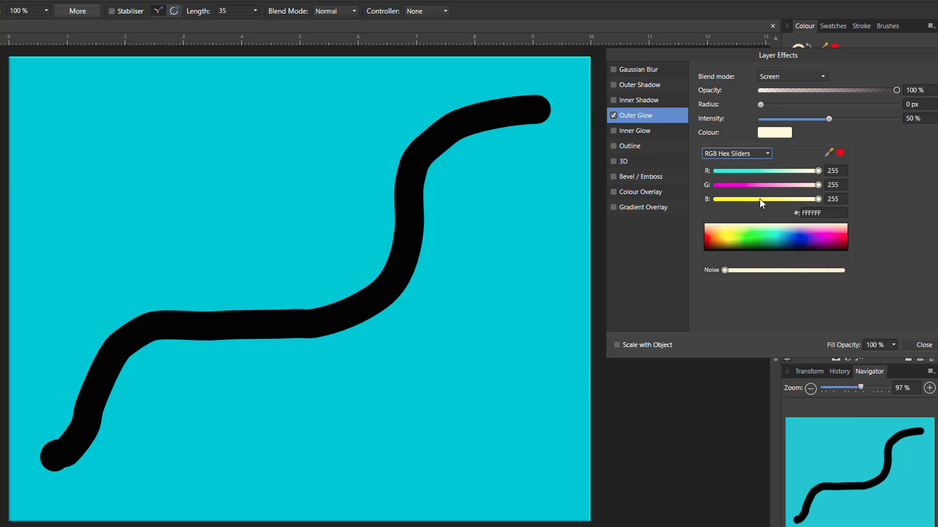
pyautogui.click(856, 140)
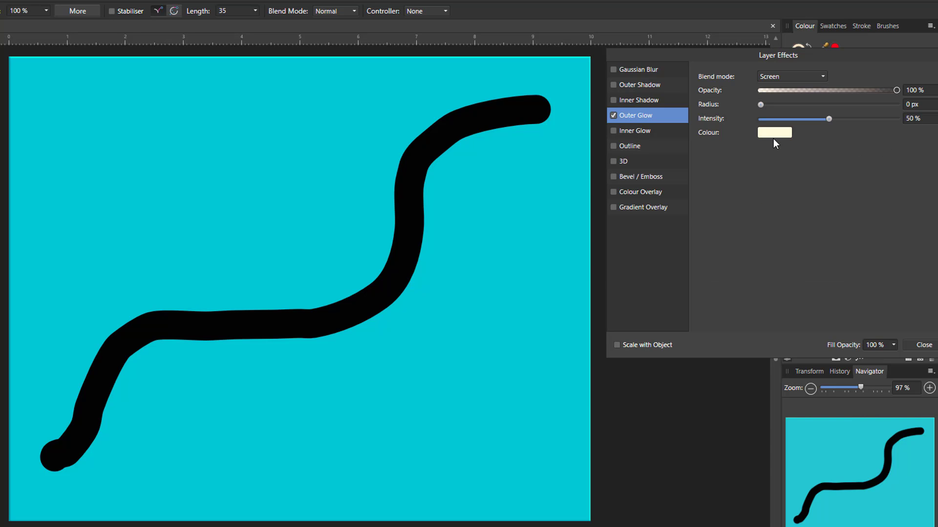
# Step: Set the outer glow's radius to 100 px and intensity to 55%, and turn the glow off after viewing it
pyautogui.moveTo(760, 104); pyautogui.dragTo(901, 107)
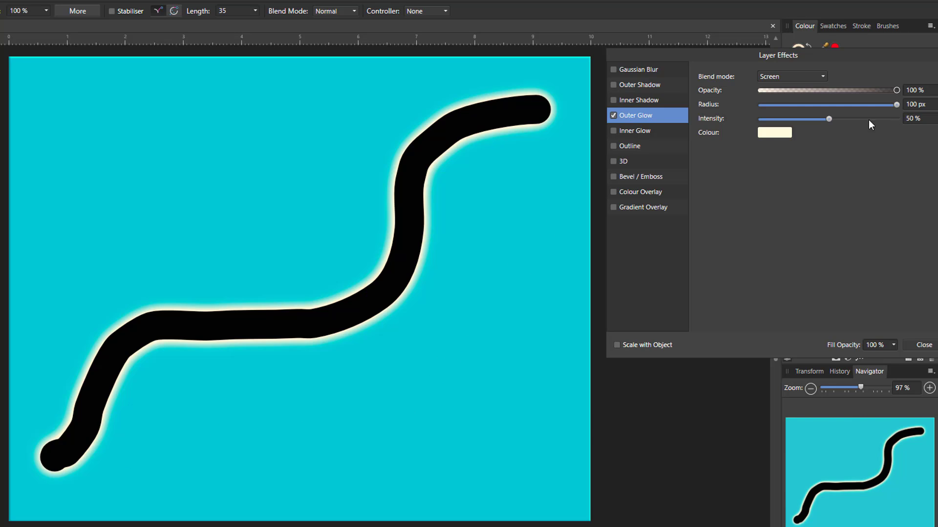
pyautogui.moveTo(830, 117)
pyautogui.mouseDown()
pyautogui.moveTo(892, 124)
pyautogui.moveTo(779, 121)
pyautogui.moveTo(848, 122)
pyautogui.moveTo(803, 122)
pyautogui.moveTo(834, 122)
pyautogui.mouseUp()
pyautogui.click(614, 116)
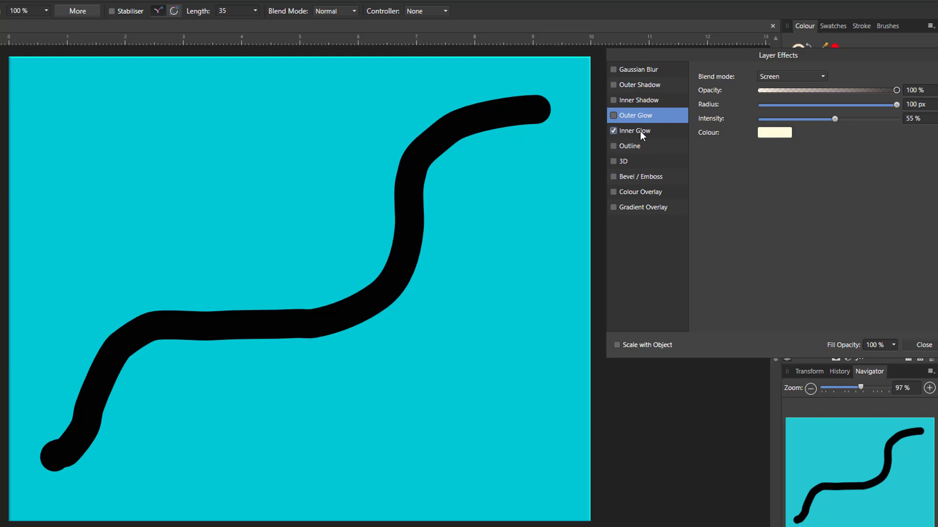
# Step: Apply an Inner Glow to the black stroke with 100 px radius and 65% intensity
pyautogui.click(645, 131)
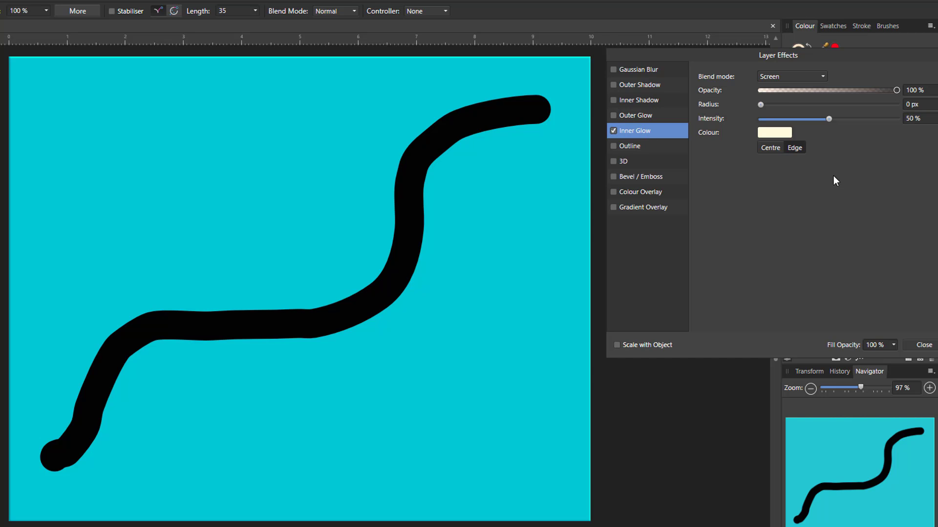
pyautogui.moveTo(763, 104); pyautogui.dragTo(901, 103)
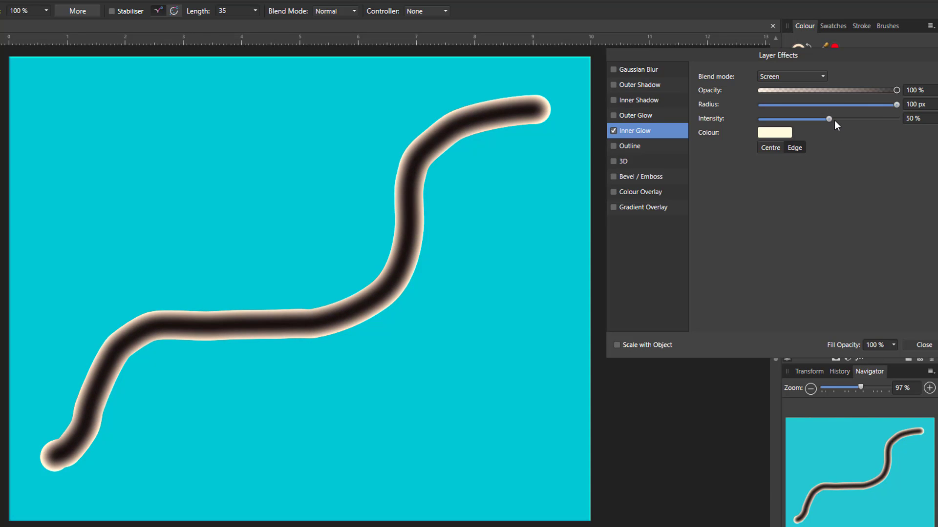
pyautogui.moveTo(829, 119)
pyautogui.mouseDown()
pyautogui.moveTo(889, 119)
pyautogui.moveTo(790, 119)
pyautogui.moveTo(848, 119)
pyautogui.mouseUp()
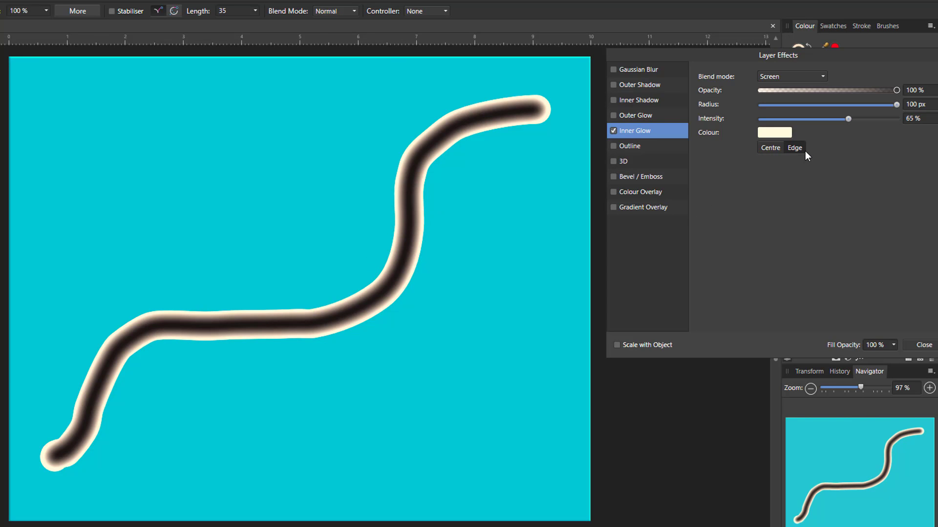
# Step: Compare the inner glow's Centre and Edge modes, return to Edge, and turn off the Inner Glow
pyautogui.click(774, 149)
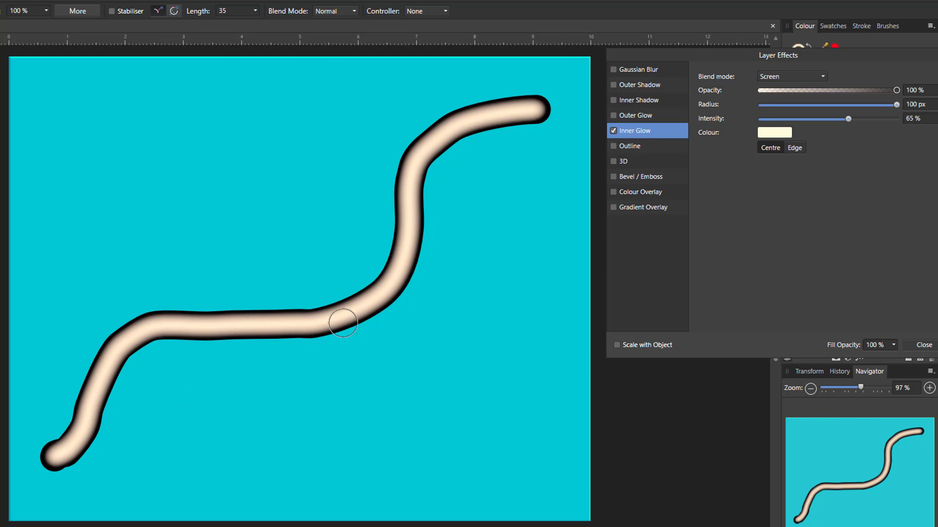
pyautogui.click(798, 151)
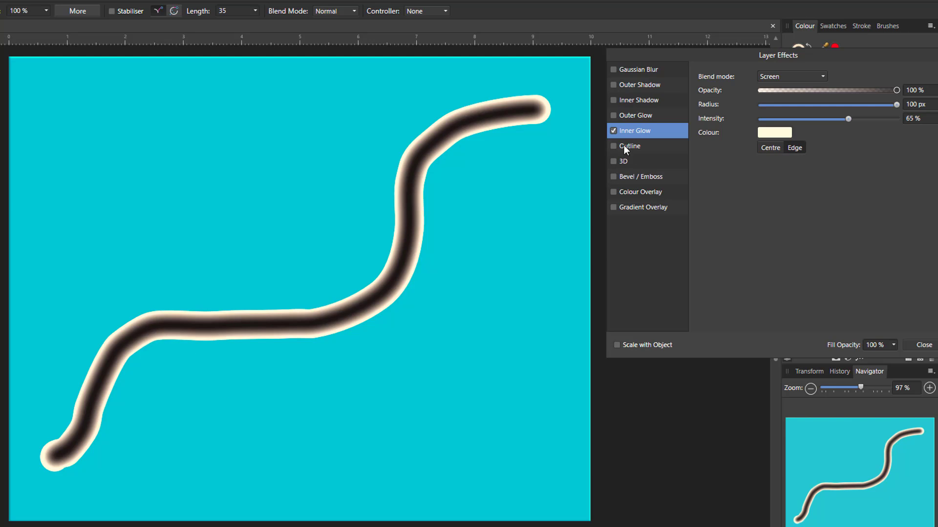
pyautogui.click(613, 130)
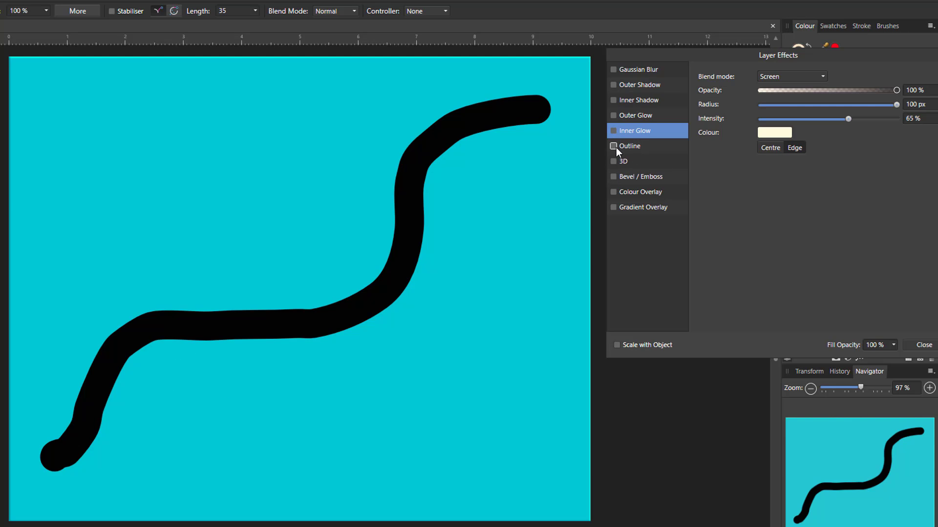
# Step: Add a yellow solid-colour Outline with a 37.5 px radius to the black stroke
pyautogui.click(642, 145)
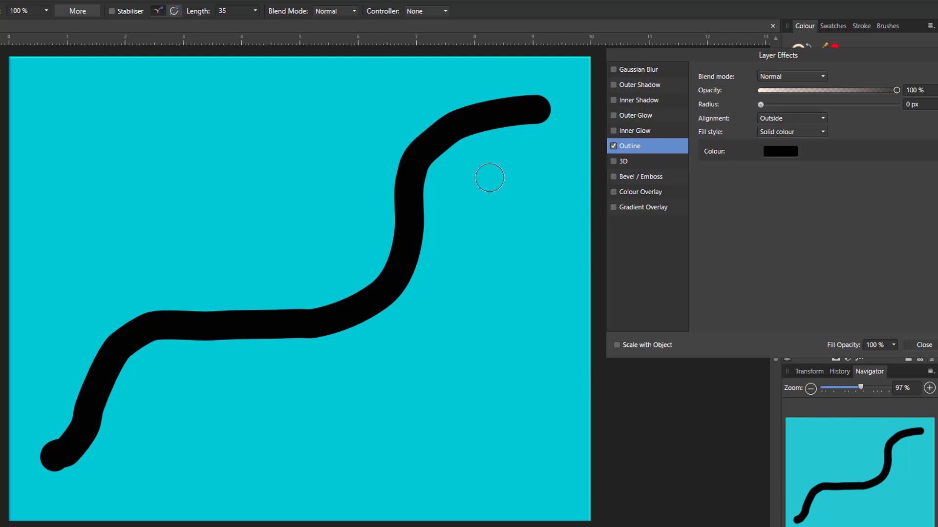
pyautogui.click(786, 153)
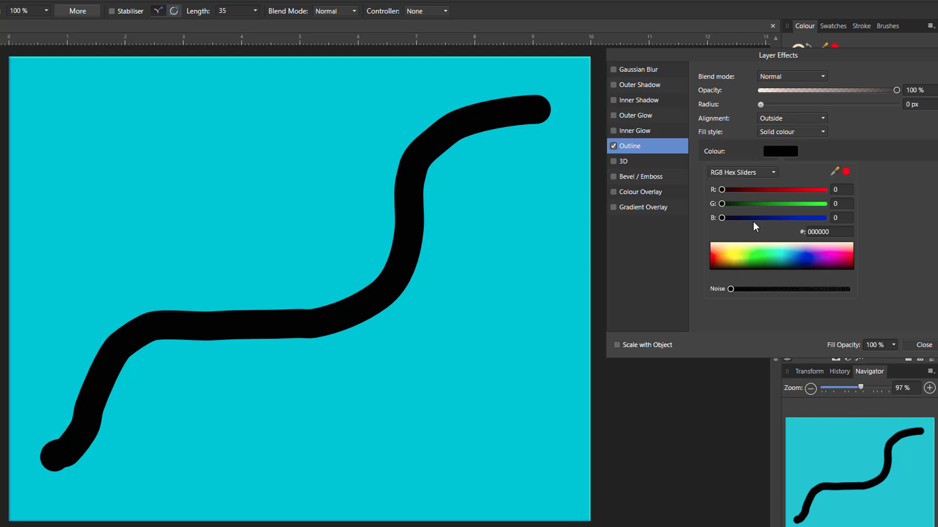
pyautogui.click(738, 260)
pyautogui.click(881, 169)
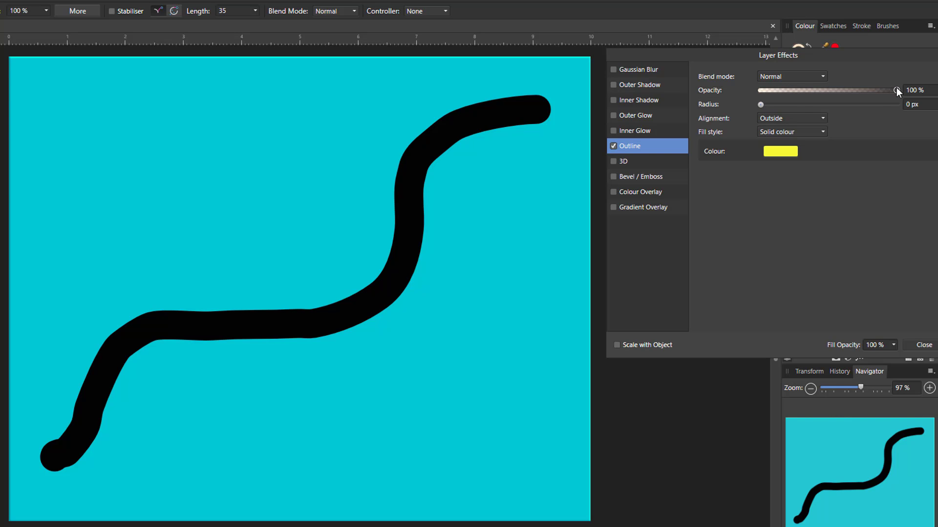
pyautogui.moveTo(762, 105); pyautogui.dragTo(862, 107)
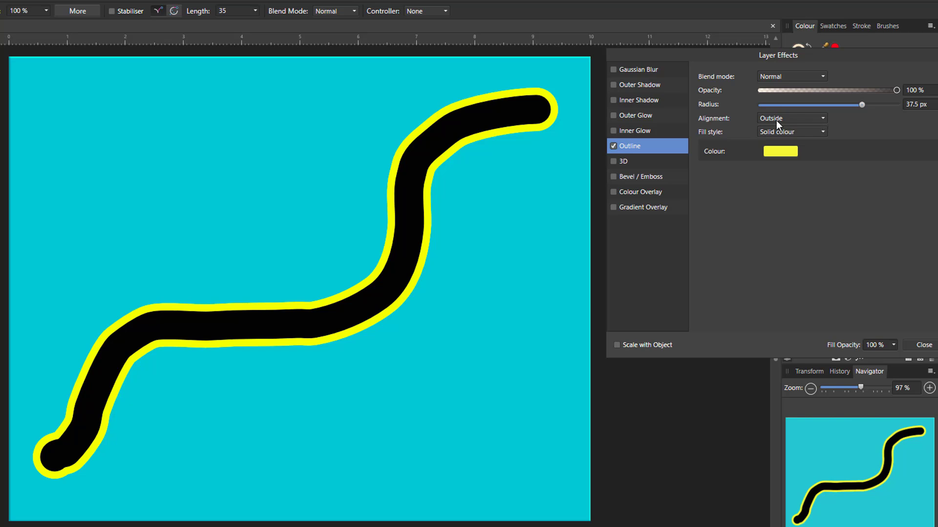
# Step: Try the Centre and Inside alignments for the outline and restore Outside
pyautogui.click(822, 118)
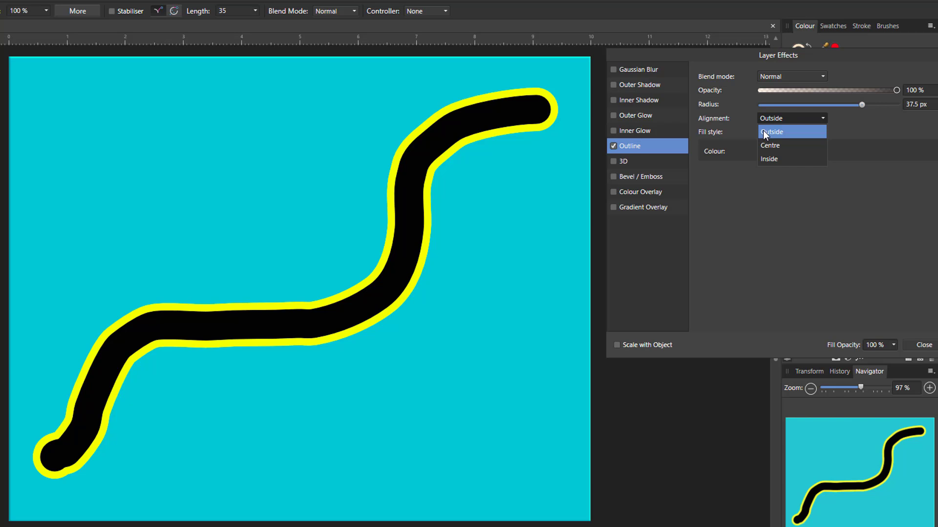
pyautogui.click(774, 145)
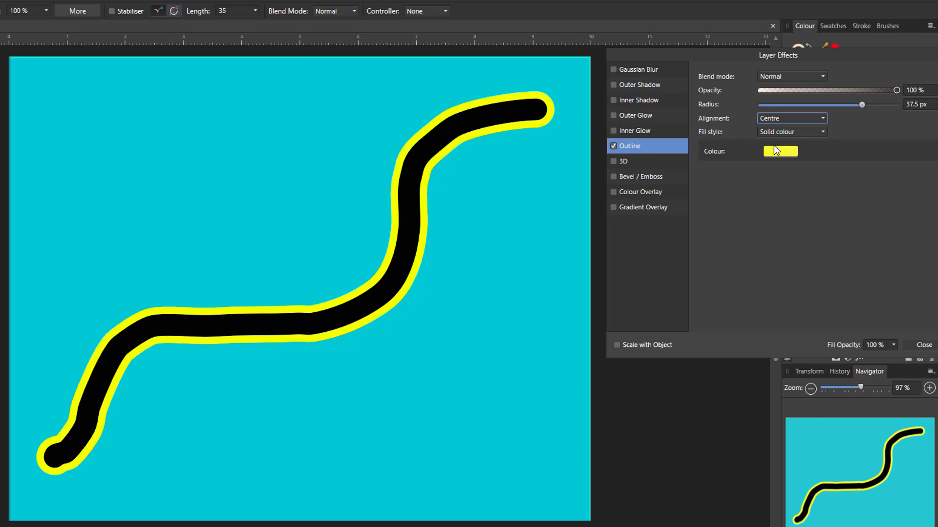
pyautogui.click(823, 119)
pyautogui.click(778, 159)
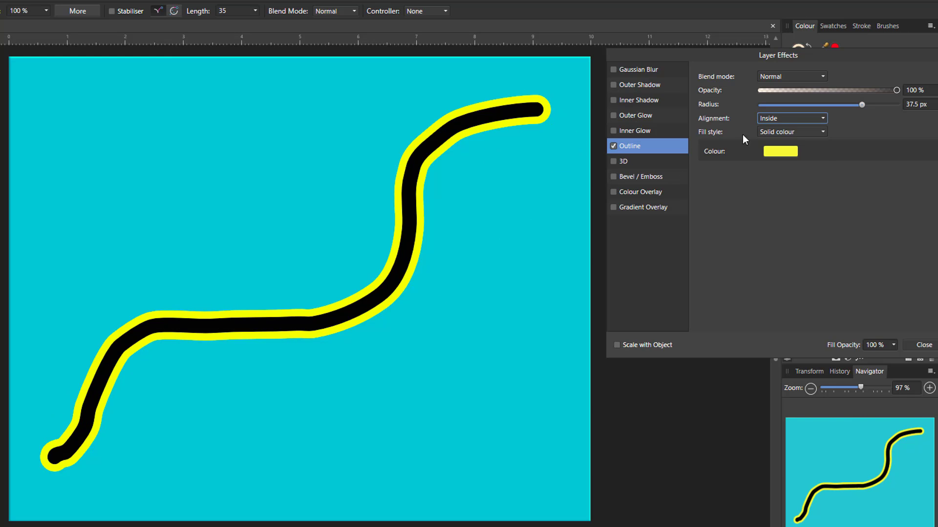
pyautogui.click(824, 118)
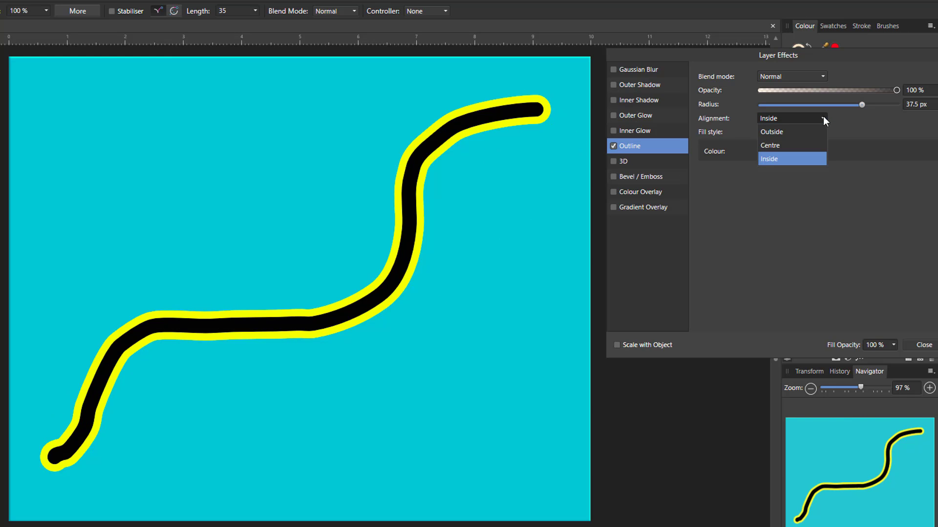
pyautogui.click(784, 131)
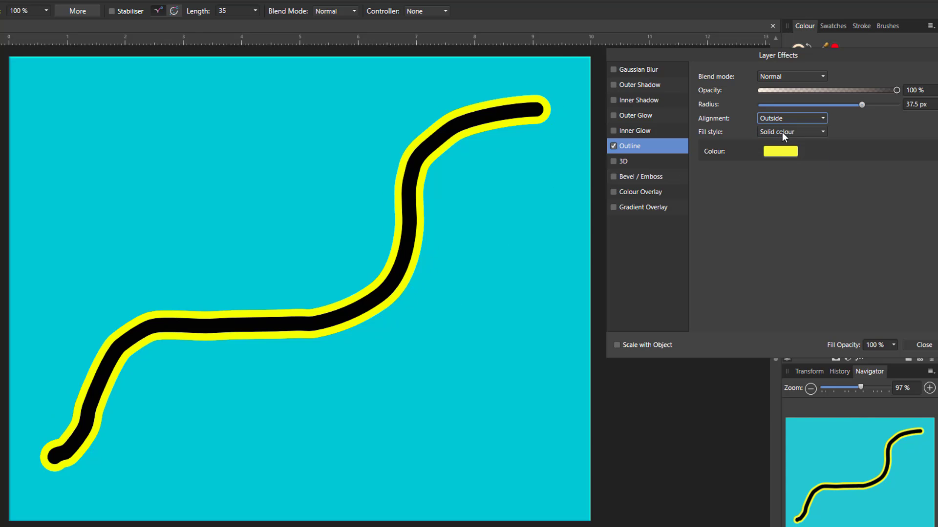
# Step: Try the Contour fill style on the outline and view its gradient settings
pyautogui.click(823, 133)
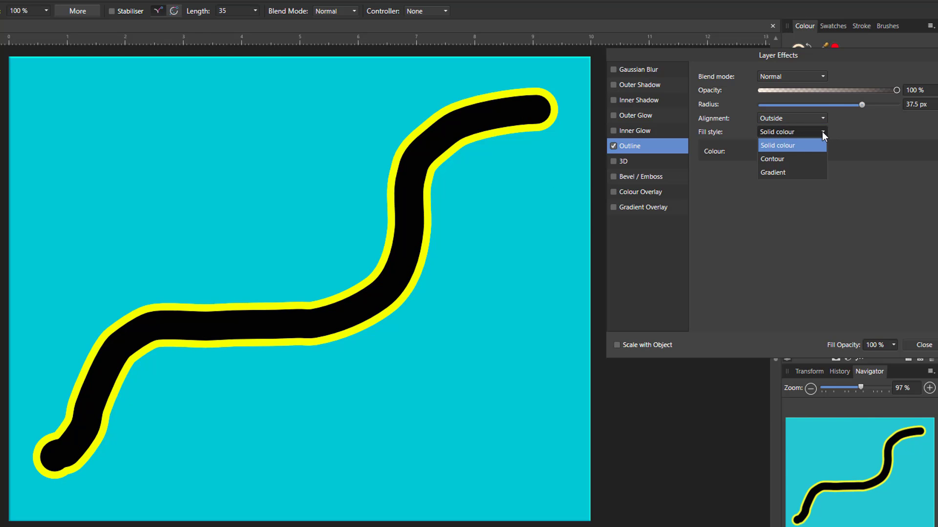
pyautogui.click(776, 159)
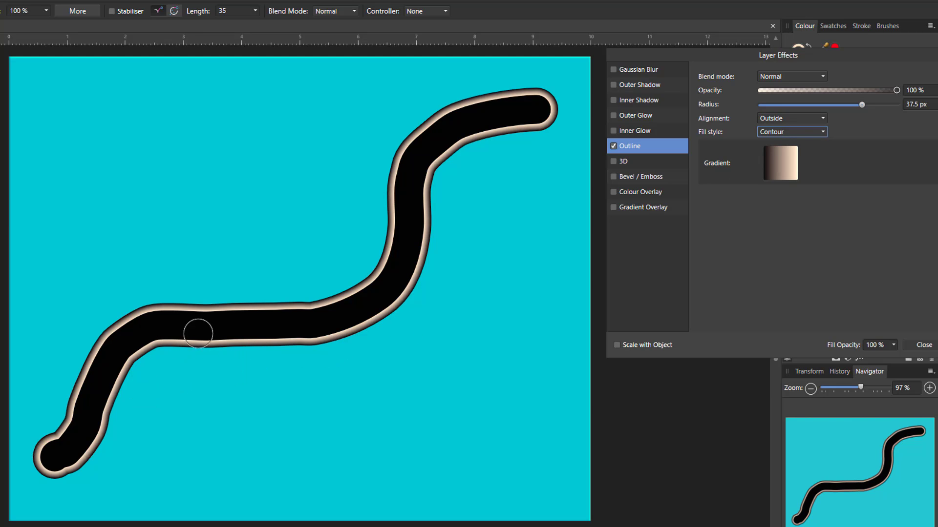
pyautogui.click(786, 175)
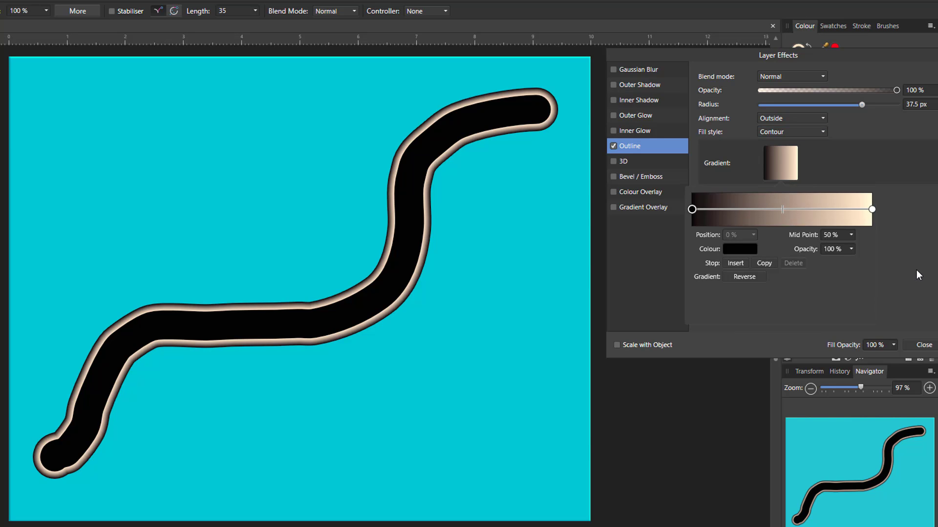
# Step: Try the linear Gradient fill style on the outline, view the other gradient types, and restore Solid colour
pyautogui.click(823, 132)
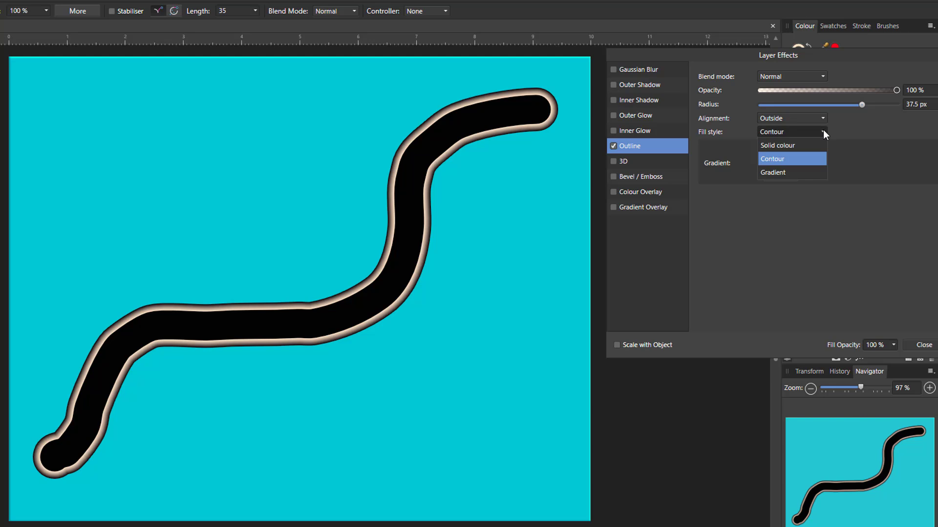
pyautogui.click(774, 173)
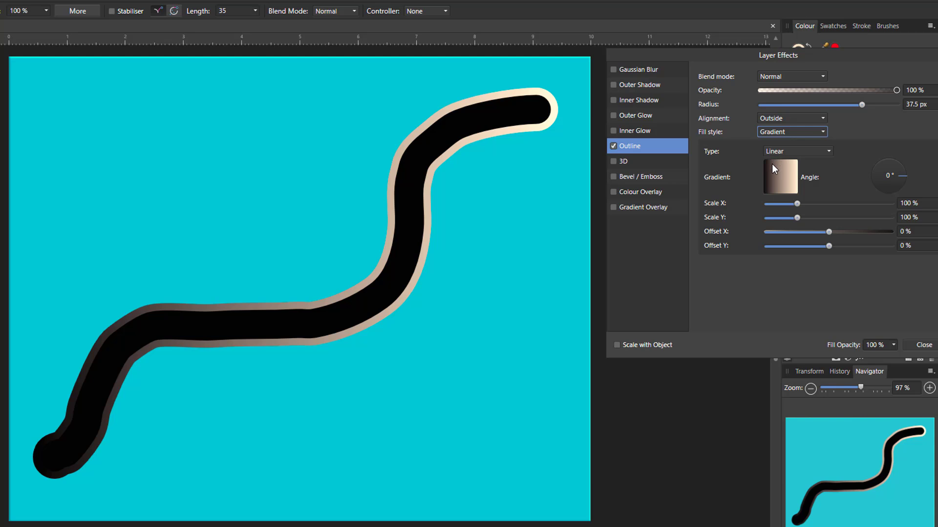
pyautogui.click(828, 151)
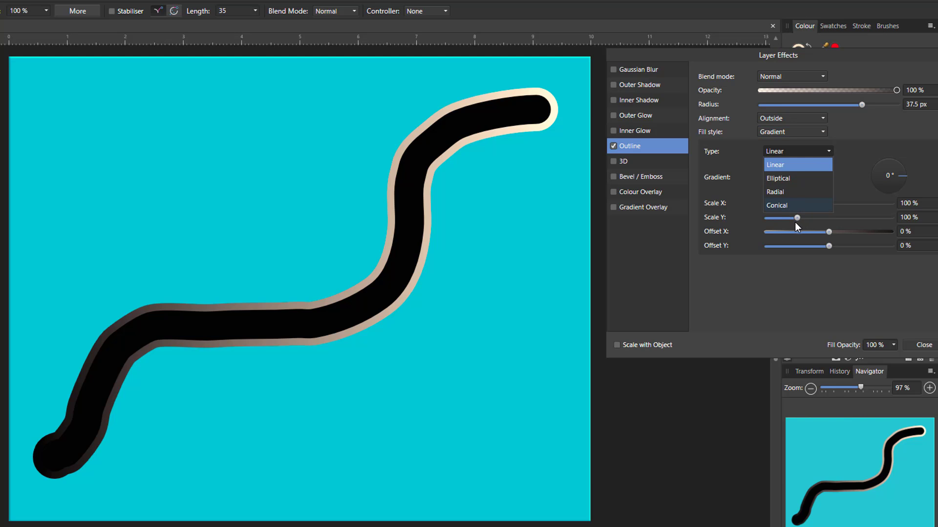
pyautogui.click(851, 154)
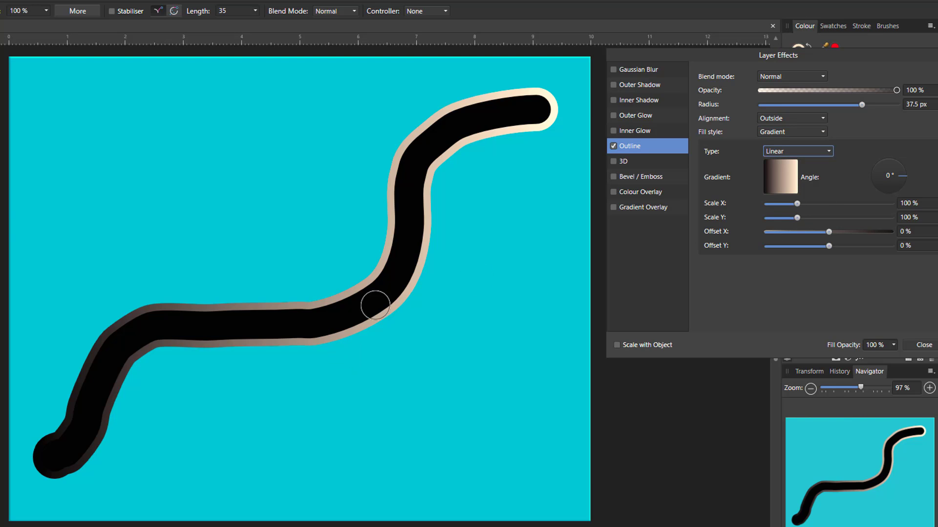
pyautogui.click(823, 132)
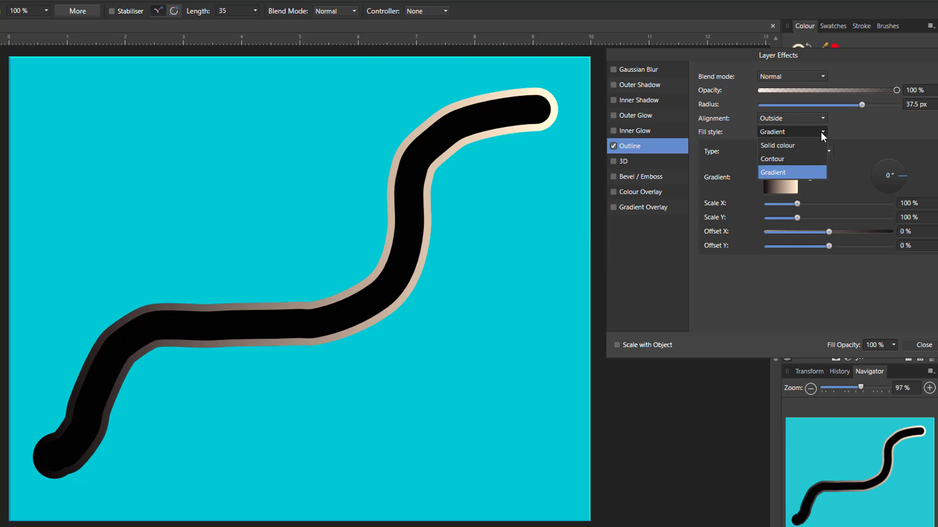
pyautogui.click(783, 147)
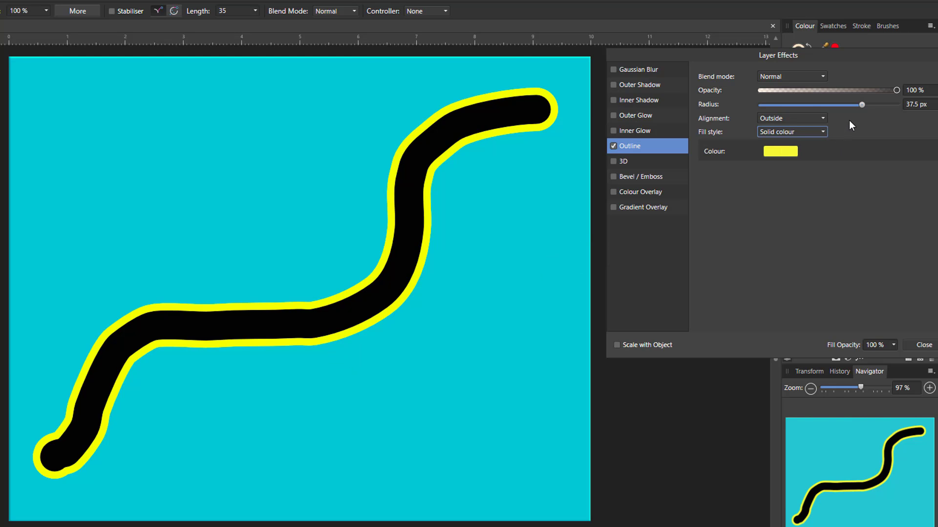
# Step: Turn off the Outline, enable the 3D effect on the stroke and show its settings
pyautogui.click(613, 146)
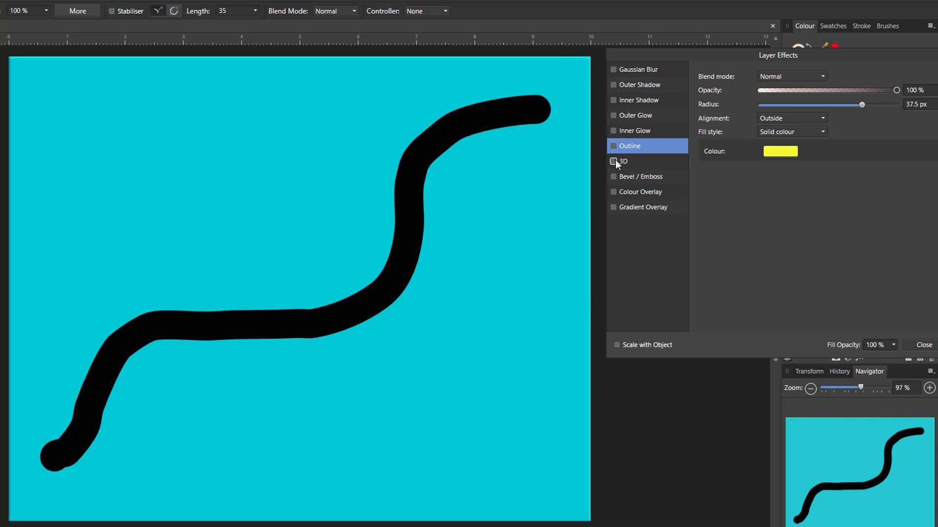
pyautogui.click(613, 161)
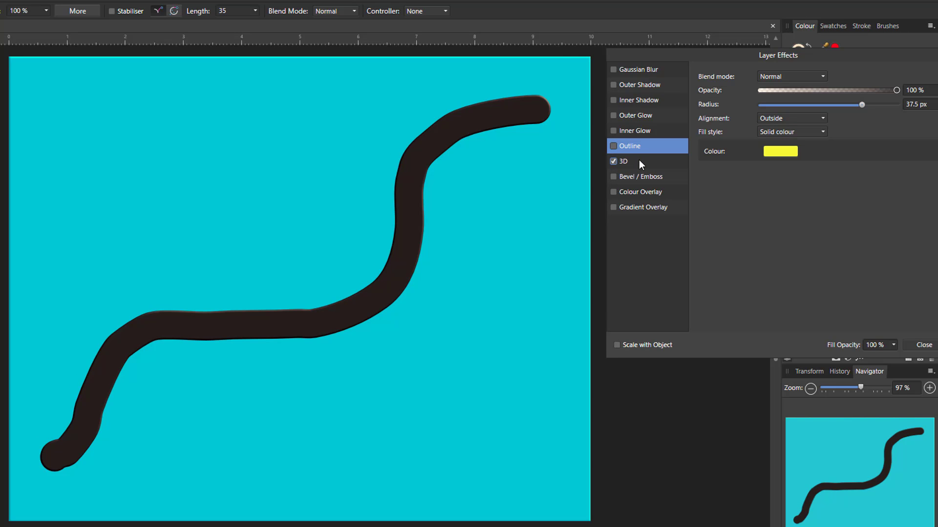
pyautogui.click(640, 161)
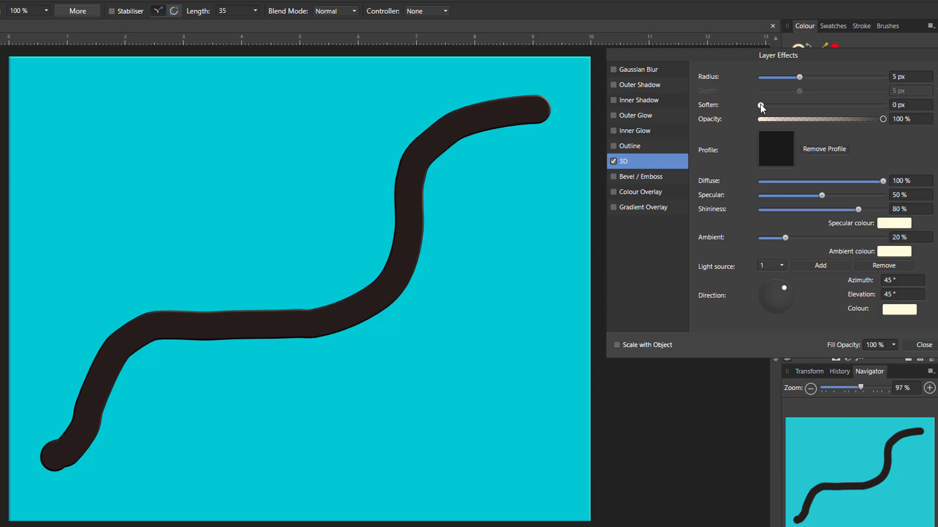
# Step: Set the 3D effect's radius to 100 px and soften to 16.7 px, with the light at azimuth -18.4° and elevation 87°
pyautogui.moveTo(799, 77); pyautogui.dragTo(883, 80)
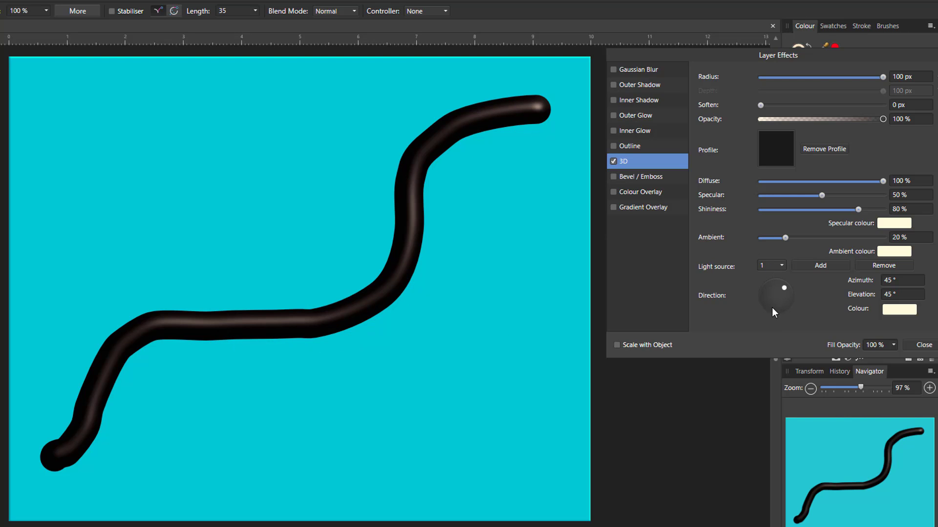
pyautogui.moveTo(784, 288)
pyautogui.mouseDown()
pyautogui.moveTo(763, 293)
pyautogui.moveTo(772, 305)
pyautogui.moveTo(782, 283)
pyautogui.moveTo(757, 291)
pyautogui.moveTo(763, 313)
pyautogui.moveTo(785, 308)
pyautogui.moveTo(777, 296)
pyautogui.mouseUp()
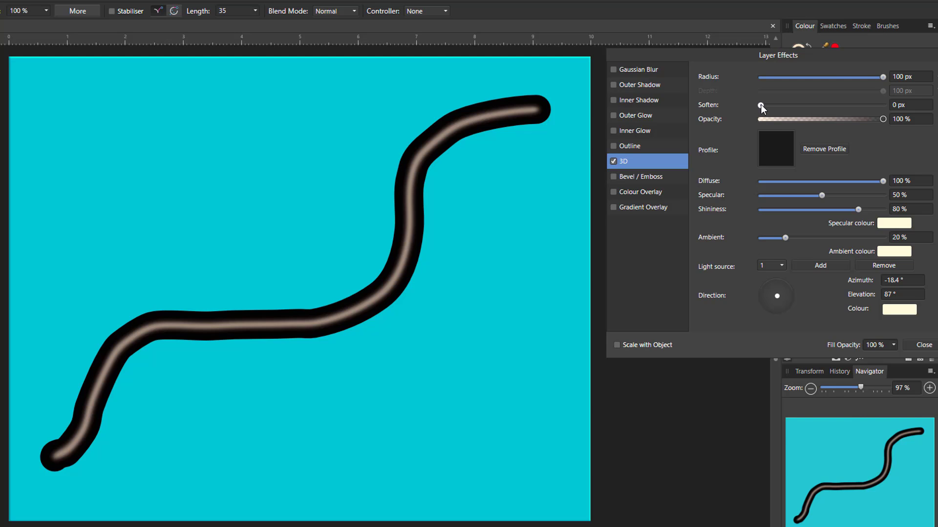
pyautogui.moveTo(760, 104); pyautogui.dragTo(836, 104)
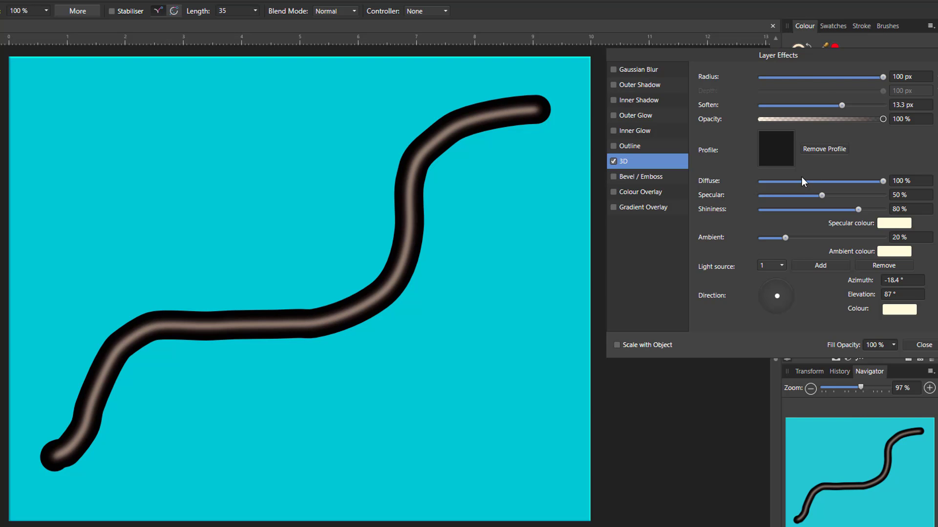
pyautogui.moveTo(846, 106); pyautogui.dragTo(893, 116)
pyautogui.moveTo(828, 115); pyautogui.dragTo(864, 122)
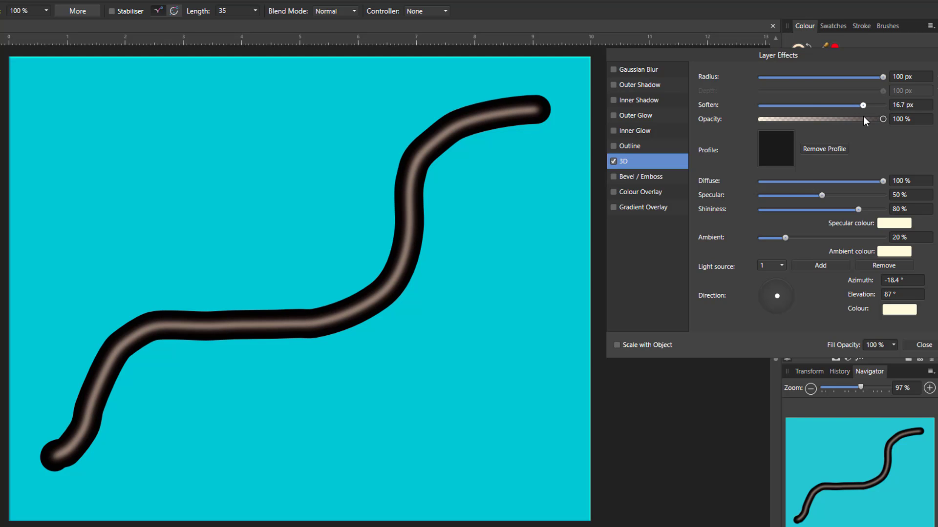
# Step: Turn off the 3D effect and enable Bevel / Emboss on the stroke with a radius of 45.2 px
pyautogui.click(613, 161)
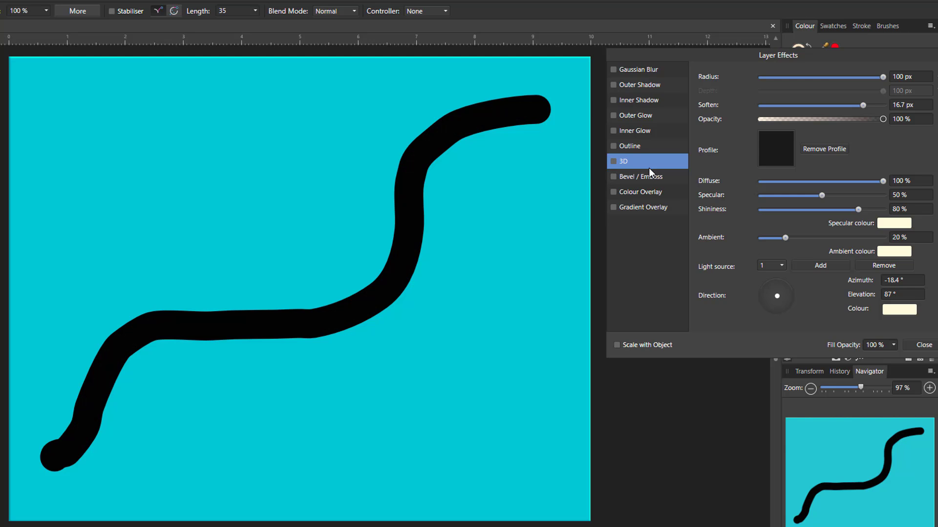
pyautogui.click(614, 177)
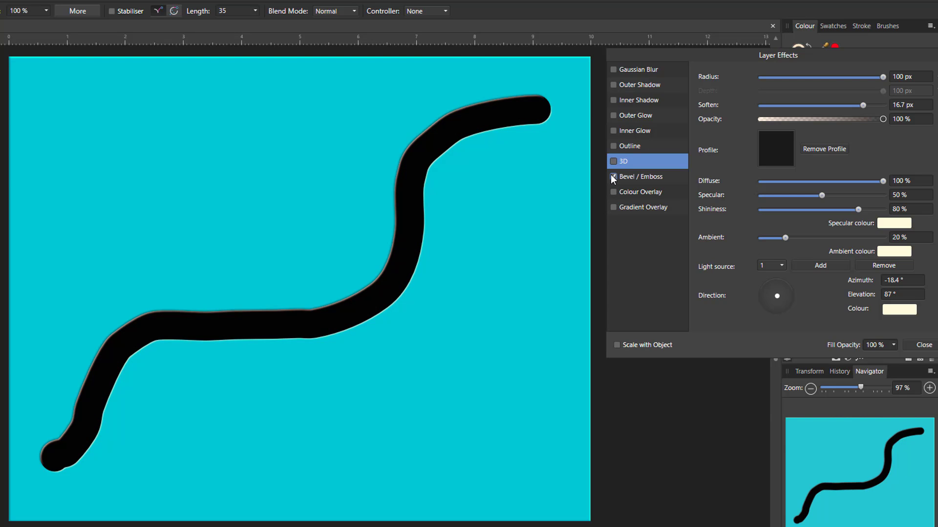
pyautogui.click(645, 179)
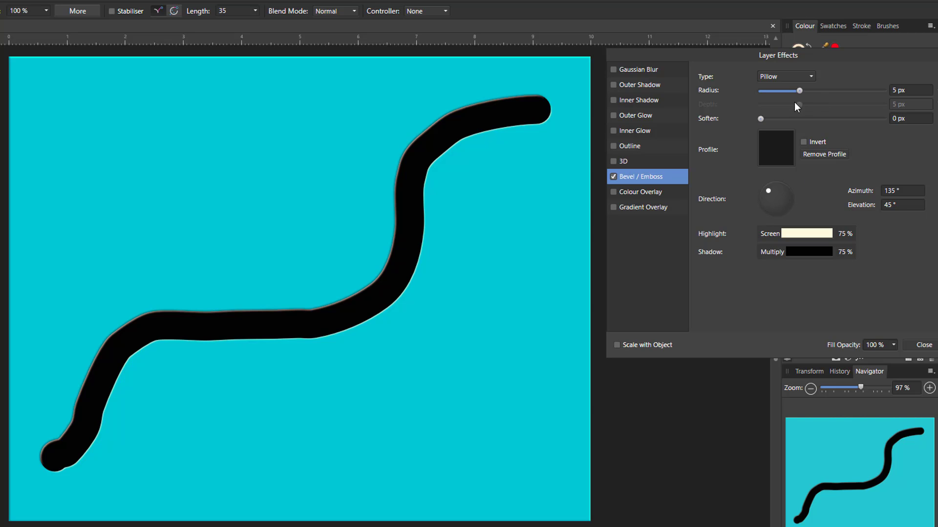
pyautogui.moveTo(801, 89)
pyautogui.mouseDown()
pyautogui.moveTo(884, 90)
pyautogui.moveTo(854, 94)
pyautogui.moveTo(863, 95)
pyautogui.mouseUp()
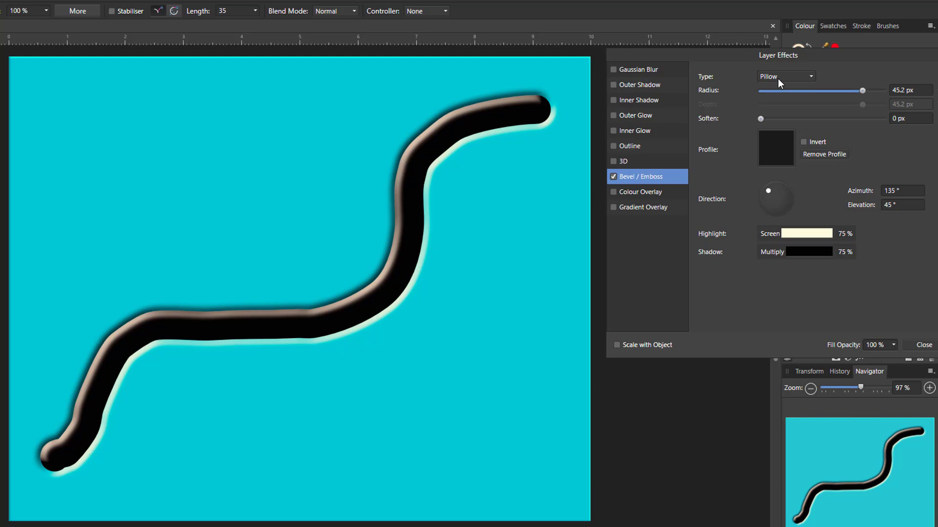
# Step: Try the Inner, Outer and Emboss types for the bevel and restore Pillow
pyautogui.click(812, 76)
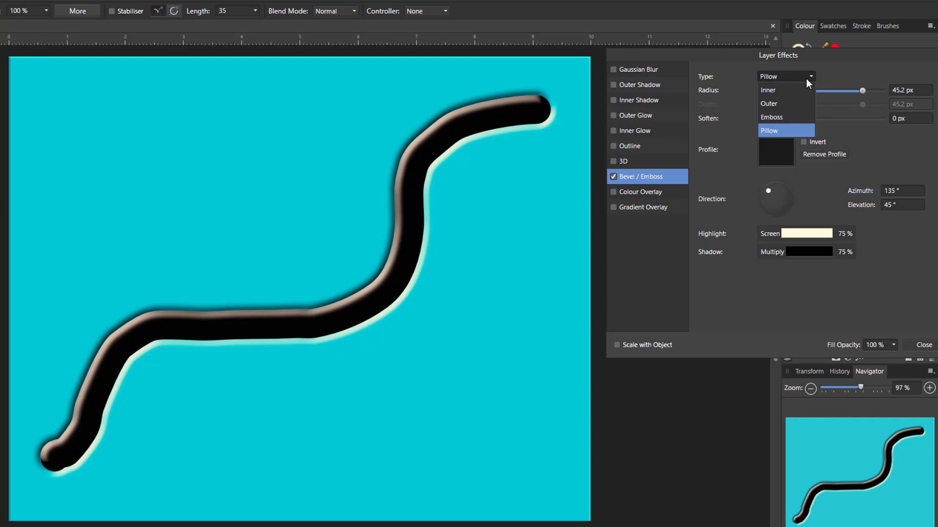
pyautogui.click(772, 91)
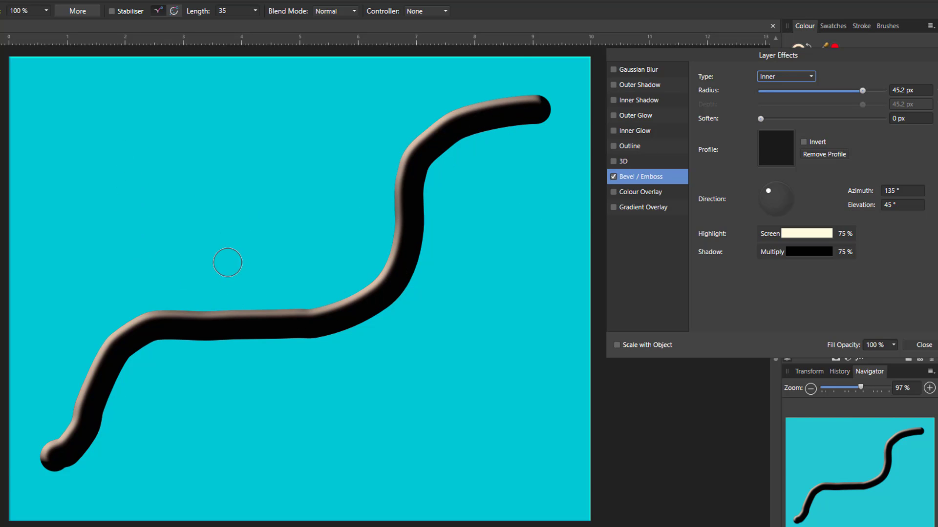
pyautogui.click(813, 77)
pyautogui.click(776, 104)
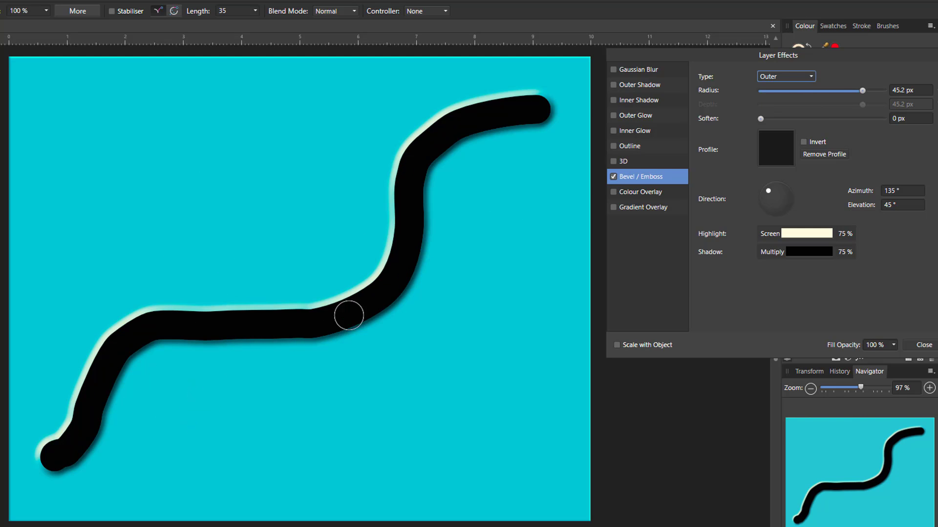
pyautogui.click(812, 75)
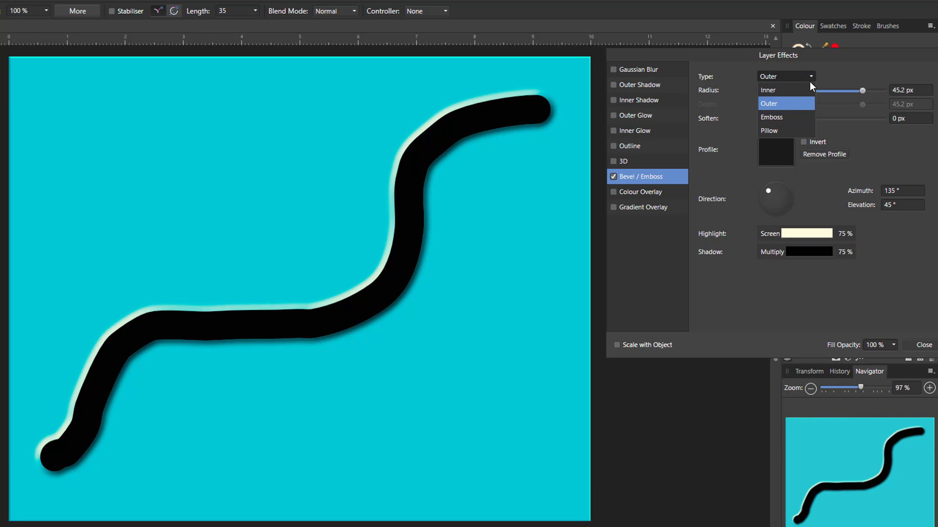
pyautogui.click(774, 120)
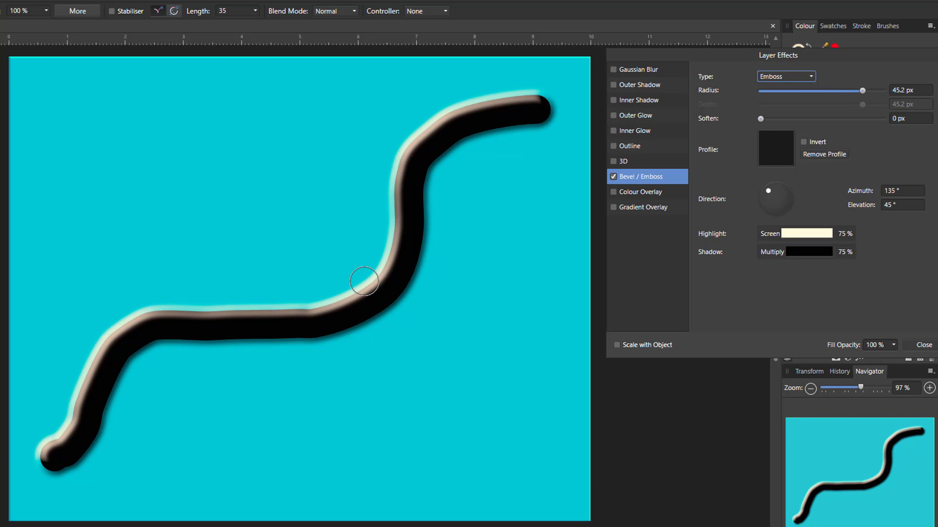
pyautogui.click(812, 77)
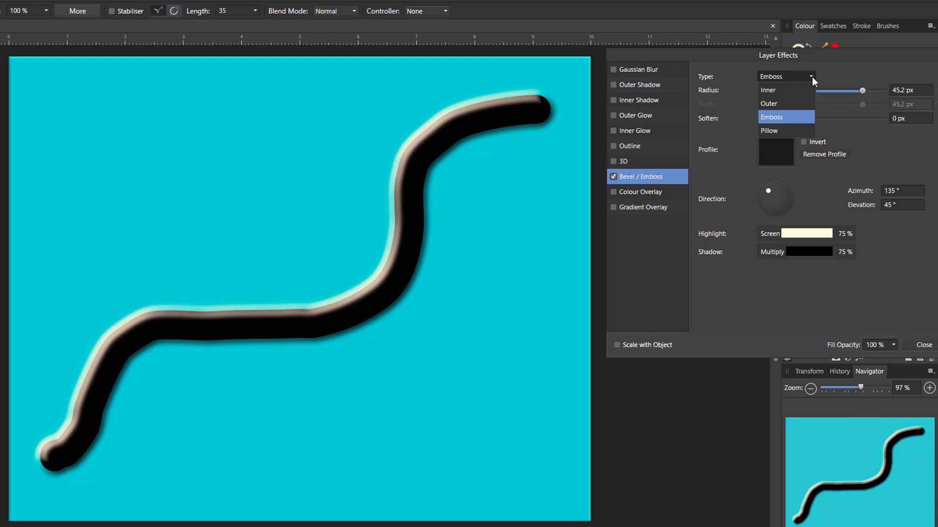
pyautogui.click(769, 129)
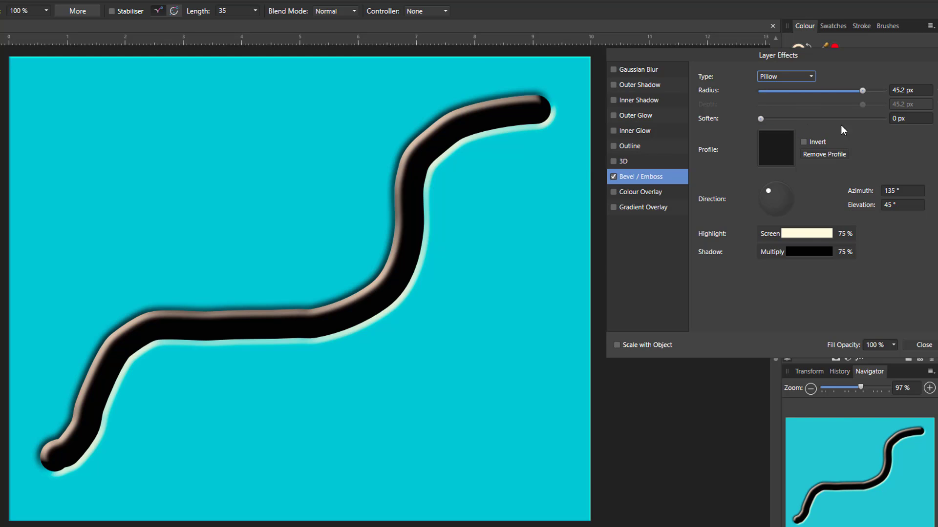
# Step: Set the bevel's light direction to azimuth -161.6° and elevation 80.9°, and check its highlight and shadow colour settings
pyautogui.moveTo(771, 193)
pyautogui.mouseDown()
pyautogui.moveTo(781, 193)
pyautogui.moveTo(783, 201)
pyautogui.moveTo(768, 205)
pyautogui.moveTo(774, 200)
pyautogui.mouseUp()
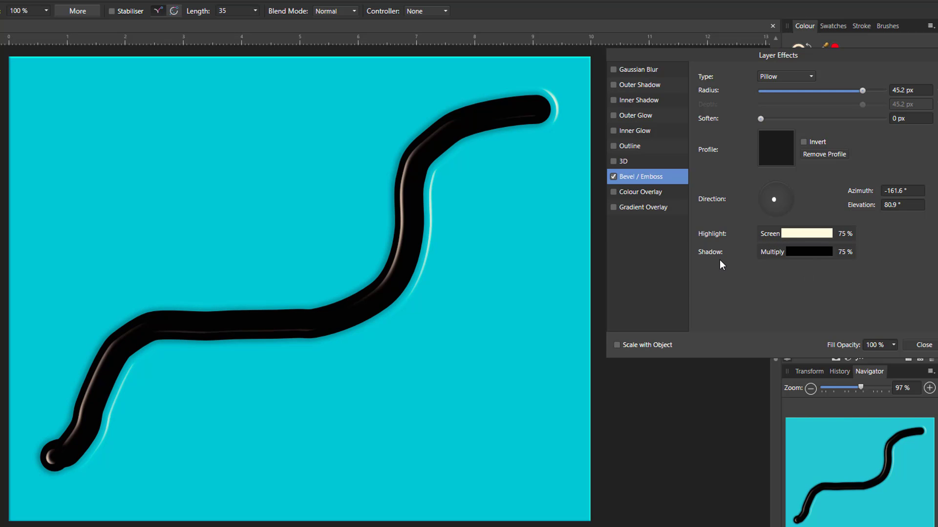
pyautogui.click(814, 236)
pyautogui.click(815, 251)
# Step: Turn off Bevel / Emboss and apply a green Colour Overlay to the stroke
pyautogui.click(613, 176)
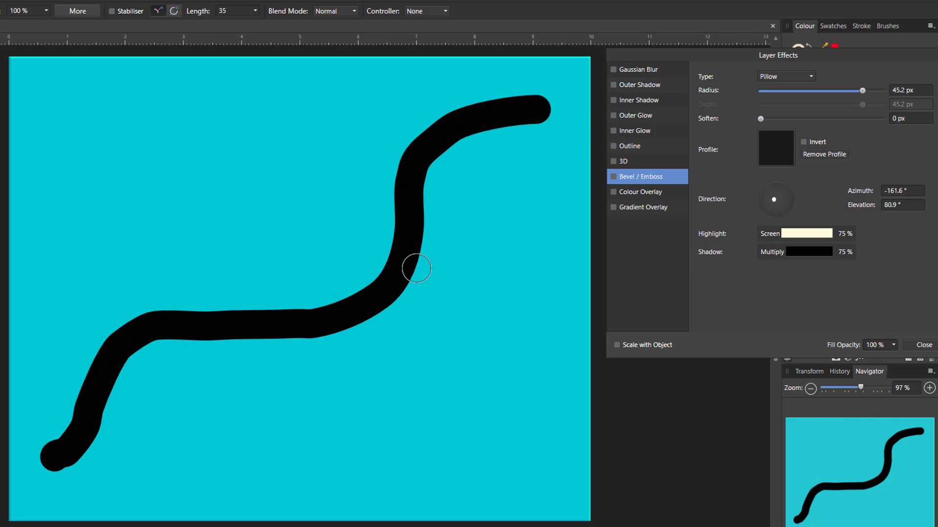
pyautogui.click(644, 192)
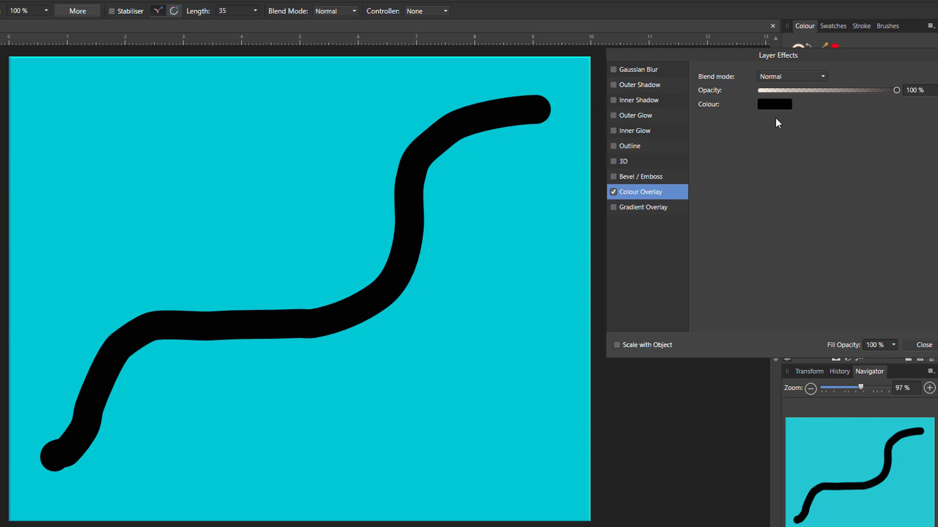
pyautogui.click(782, 106)
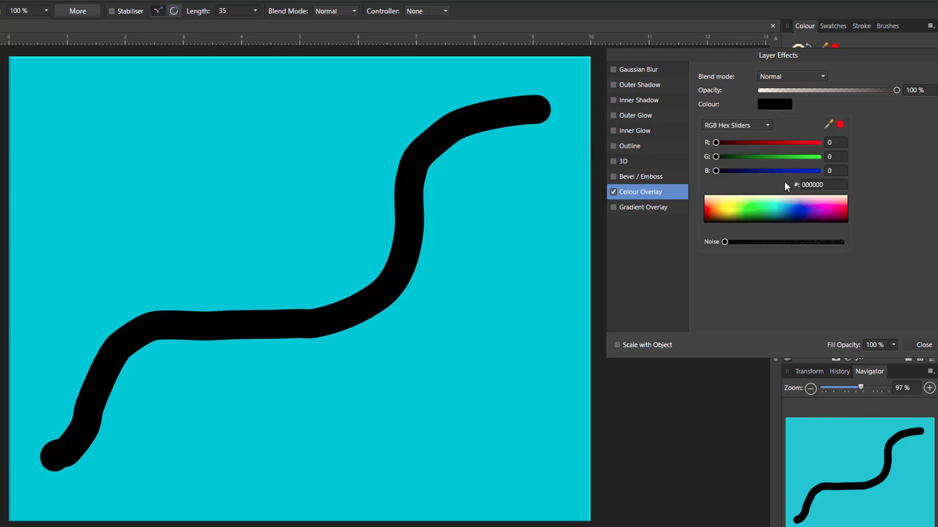
pyautogui.click(759, 212)
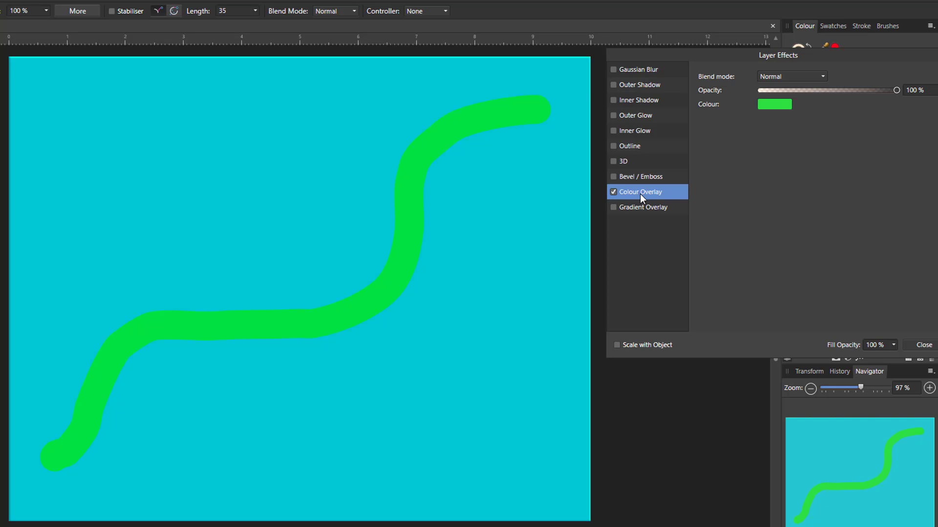
# Step: Check the Colour Overlay's opacity and view its available blend modes, keeping Normal
pyautogui.moveTo(896, 91)
pyautogui.mouseDown()
pyautogui.moveTo(811, 97)
pyautogui.moveTo(903, 99)
pyautogui.mouseUp()
pyautogui.click(825, 77)
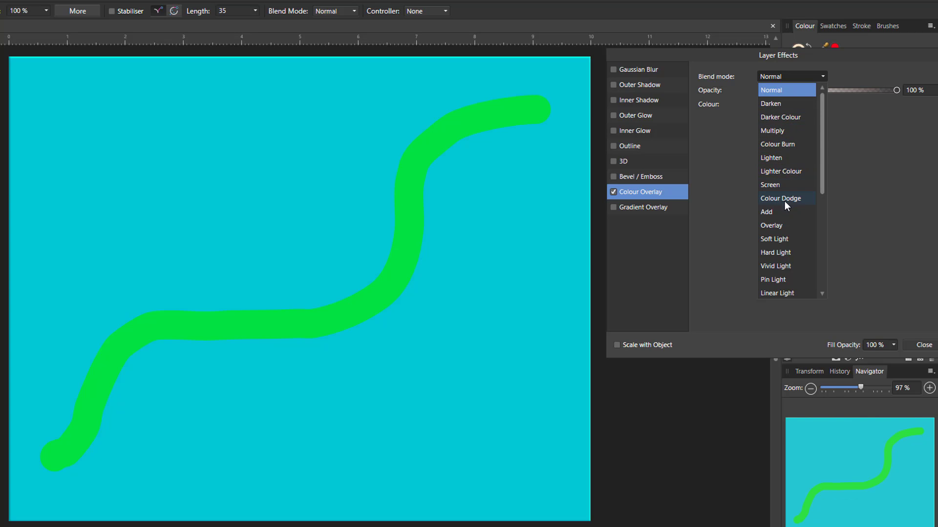
pyautogui.click(851, 72)
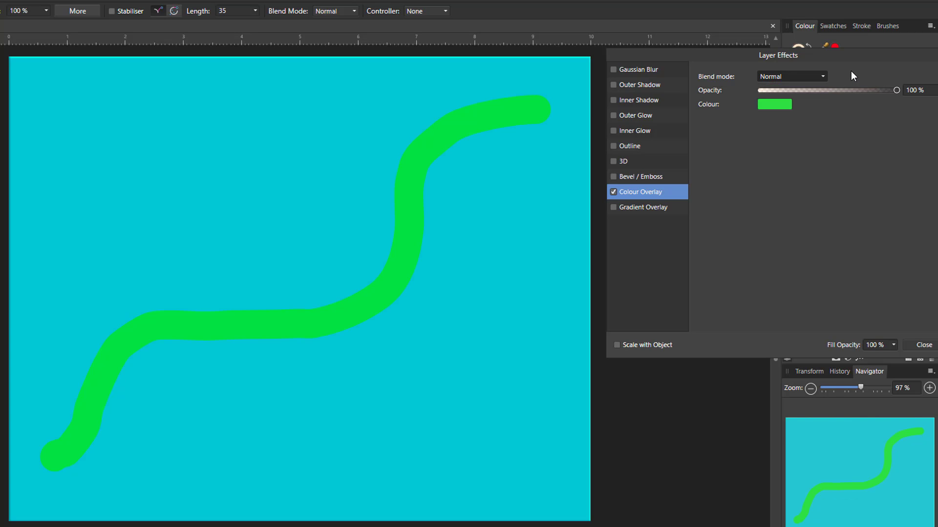
# Step: Turn off the Colour Overlay, enable the Gradient Overlay on the stroke and show its settings
pyautogui.click(614, 192)
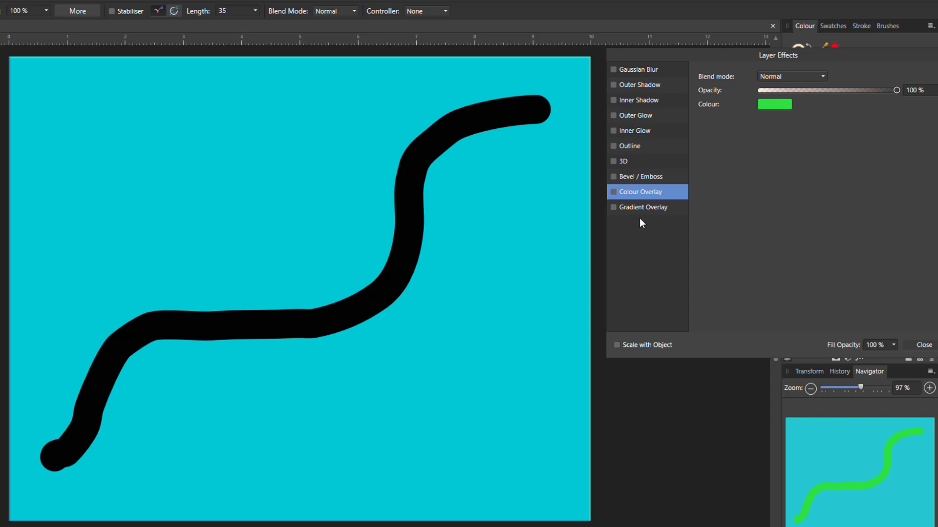
pyautogui.click(614, 208)
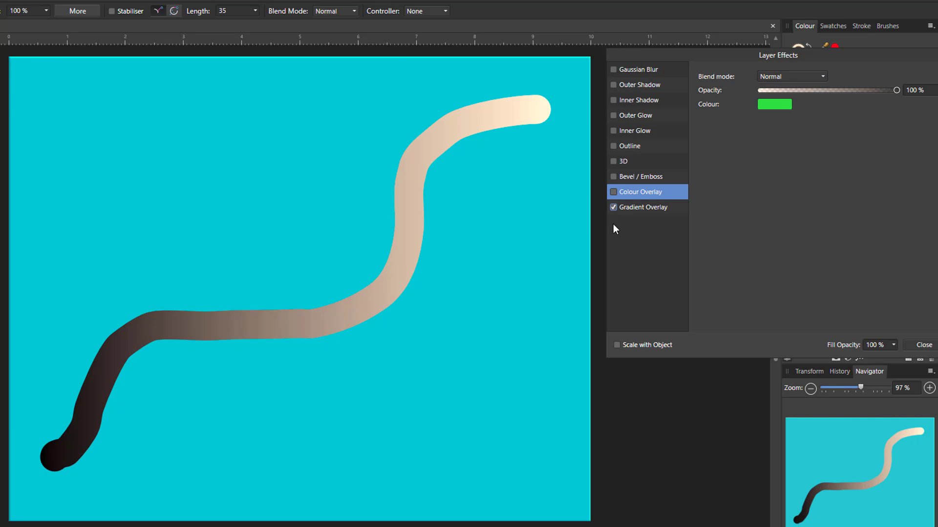
pyautogui.click(640, 209)
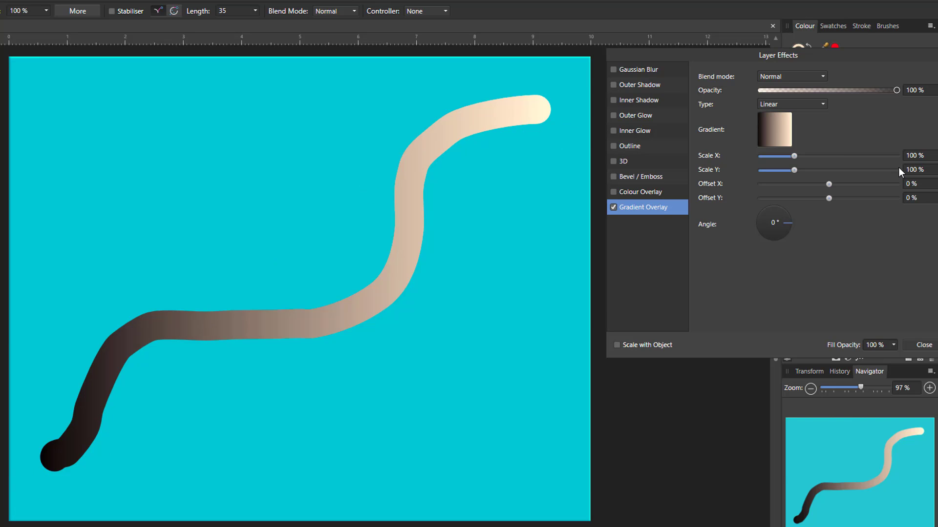
# Step: View the Gradient Overlay's colour stops and its available gradient types, keeping Linear
pyautogui.click(780, 131)
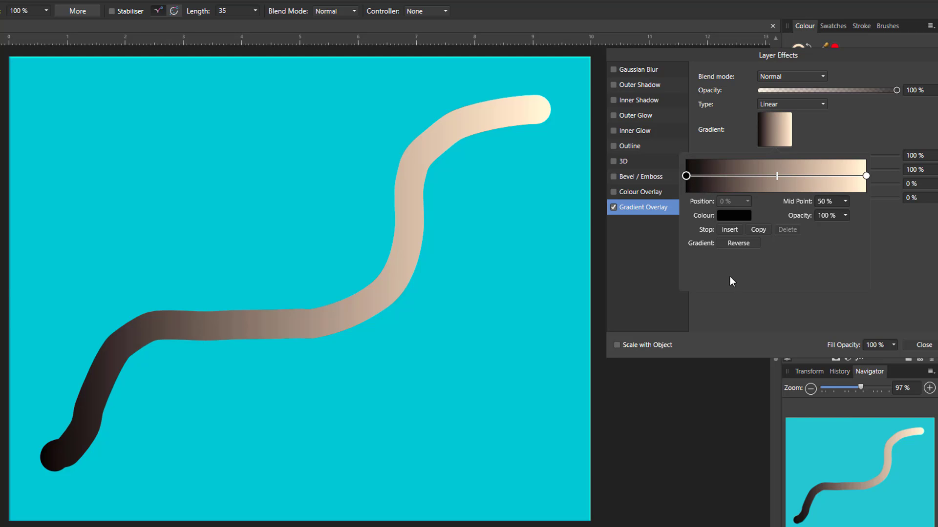
pyautogui.click(861, 119)
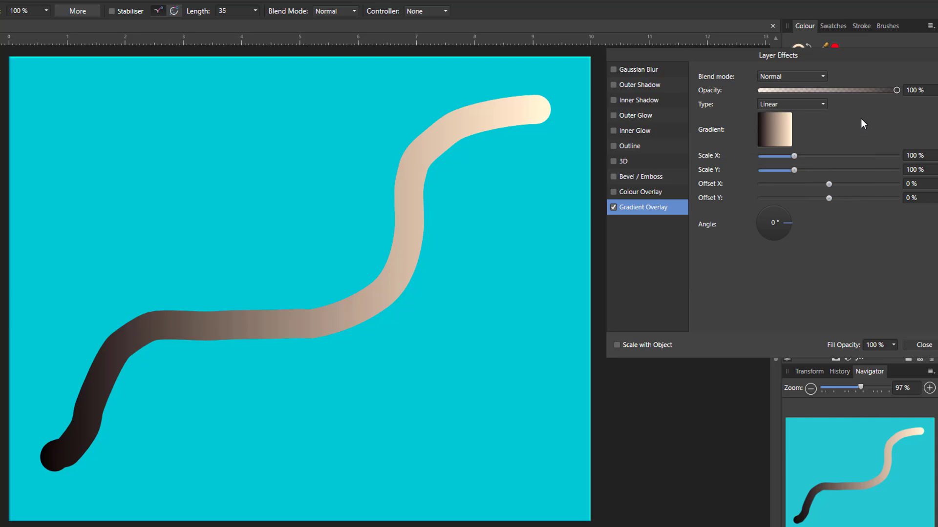
pyautogui.click(825, 105)
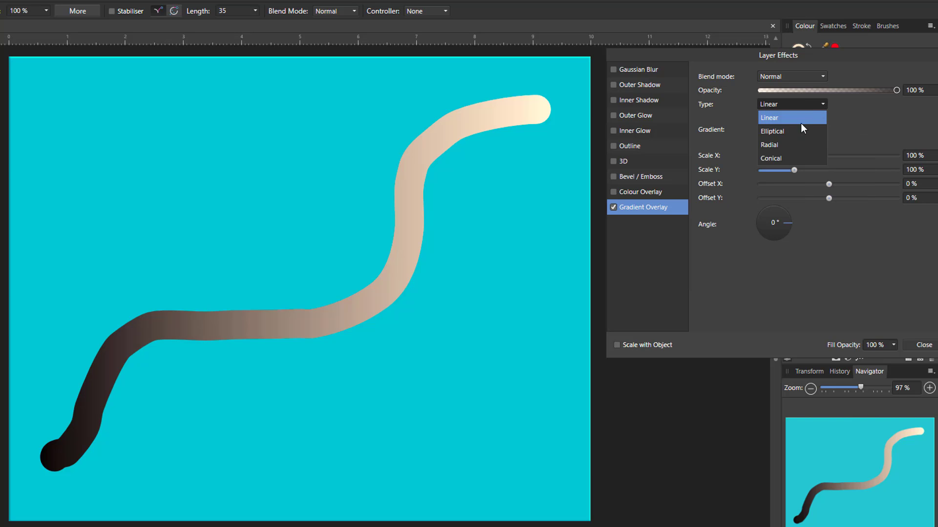
pyautogui.click(857, 118)
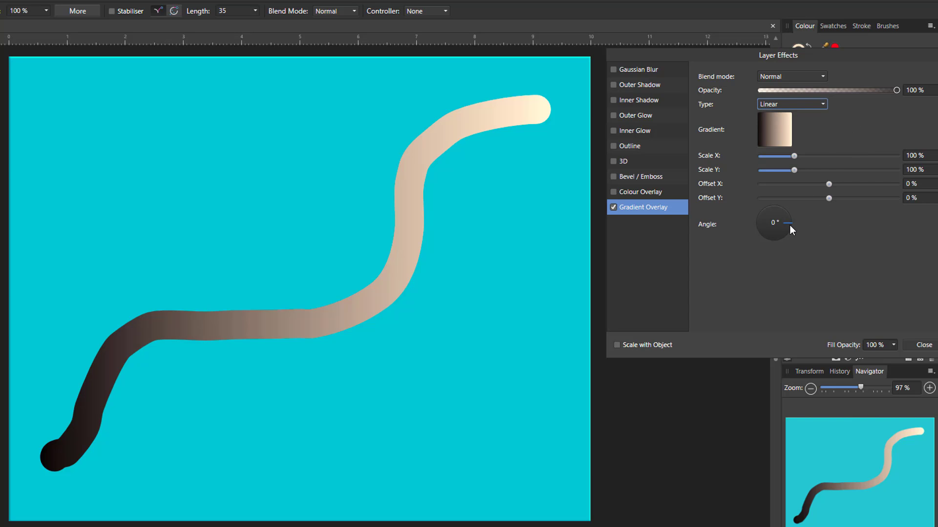
# Step: Rotate the linear gradient overlay to an angle of 315° and turn off the Gradient Overlay
pyautogui.moveTo(790, 225)
pyautogui.mouseDown()
pyautogui.moveTo(786, 236)
pyautogui.moveTo(763, 242)
pyautogui.moveTo(757, 224)
pyautogui.moveTo(771, 211)
pyautogui.moveTo(789, 215)
pyautogui.moveTo(799, 235)
pyautogui.mouseUp()
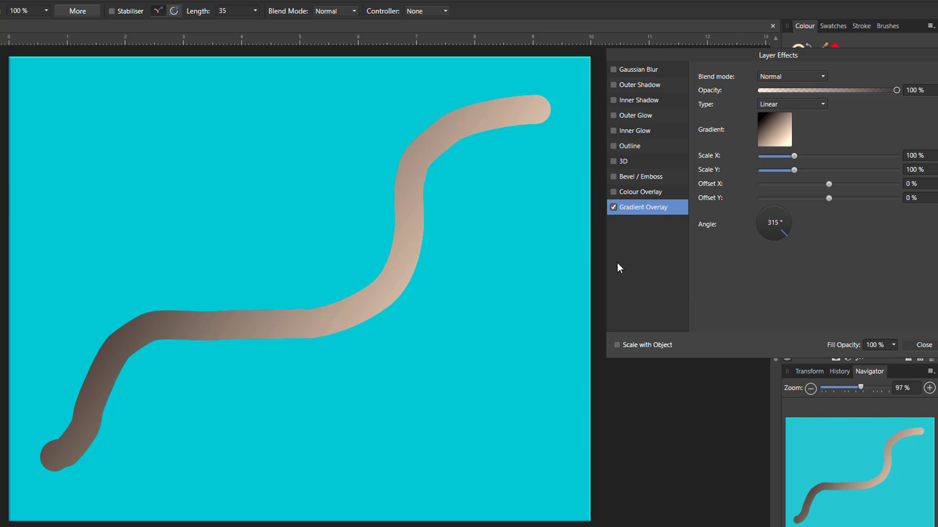
pyautogui.click(613, 207)
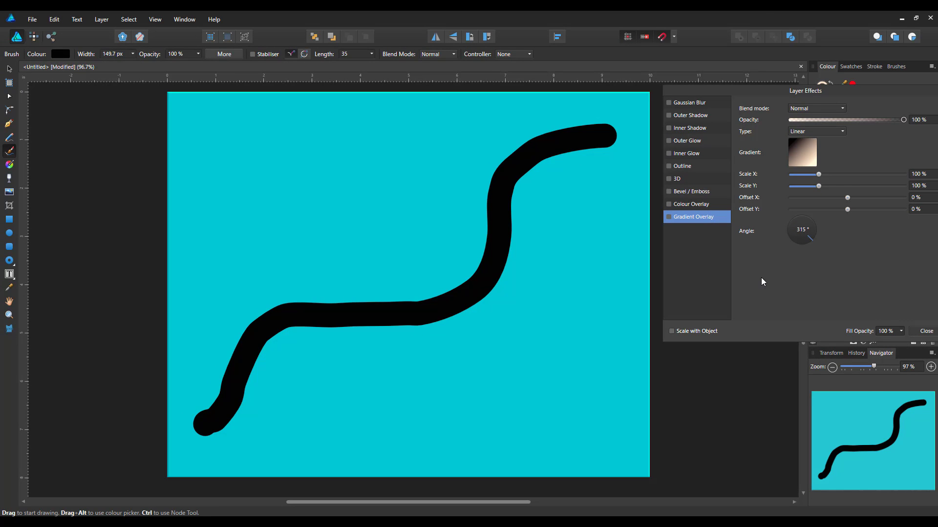
pyautogui.moveTo(857, 90); pyautogui.dragTo(705, 90)
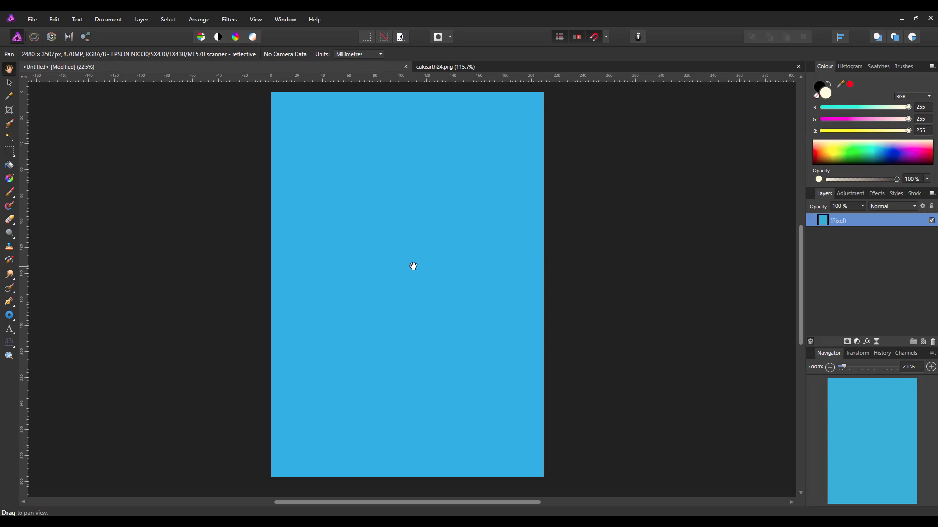
# Step: In Affinity Photo, add the art text "CAR" at about 157.5 pt near the upper edge of the blue page
pyautogui.click(9, 330)
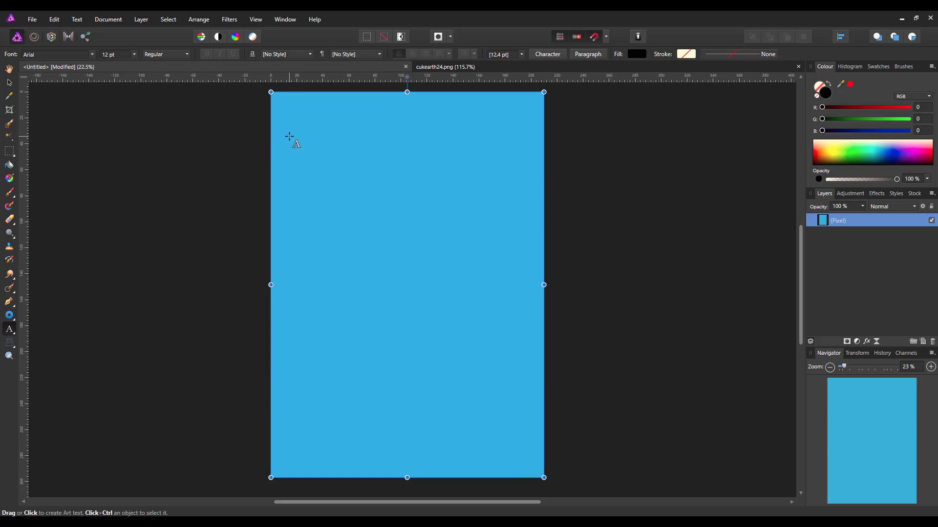
pyautogui.moveTo(297, 133); pyautogui.dragTo(330, 184)
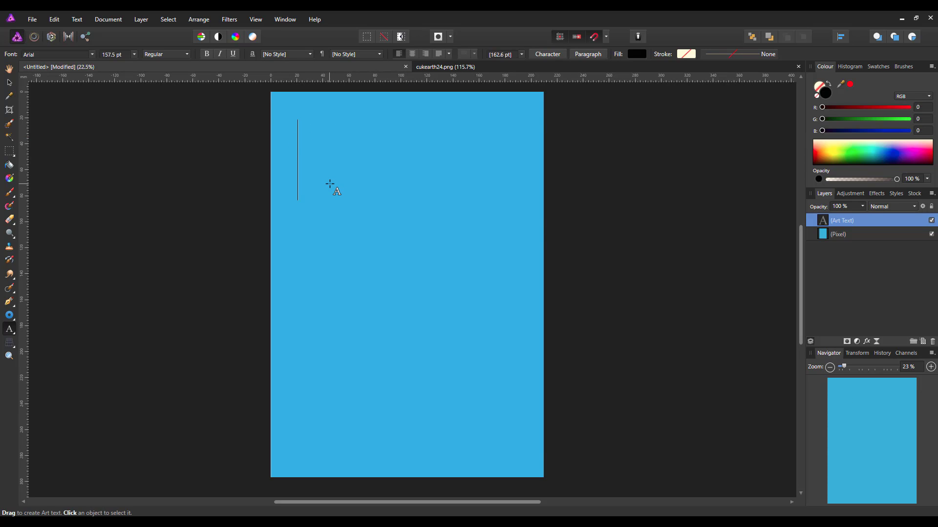
pyautogui.write('CAR')
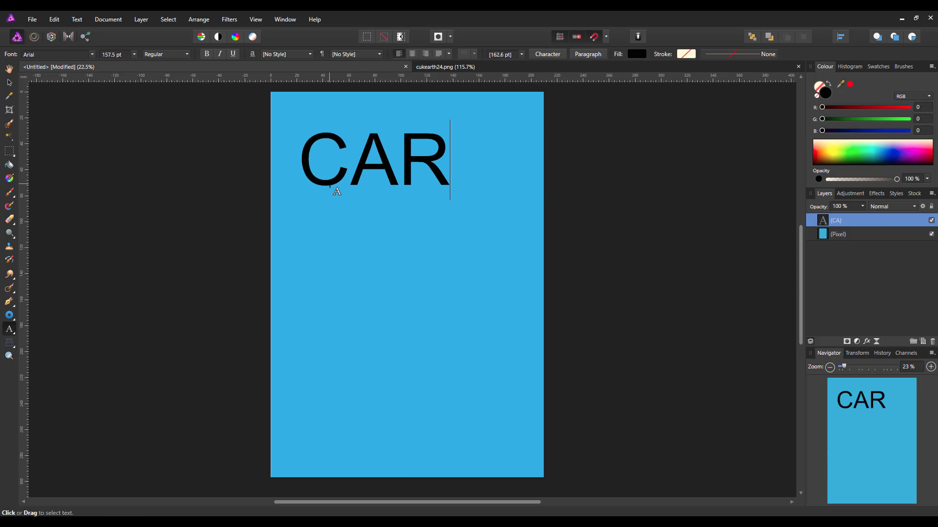
# Step: Append the letter "L" to the art text and enable the 3D layer effect on its layer
pyautogui.write('L')
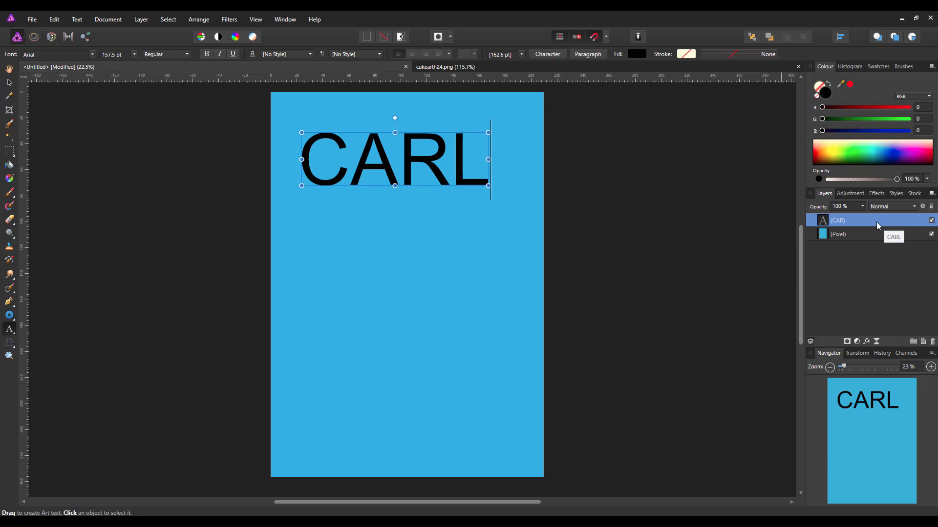
pyautogui.click(867, 342)
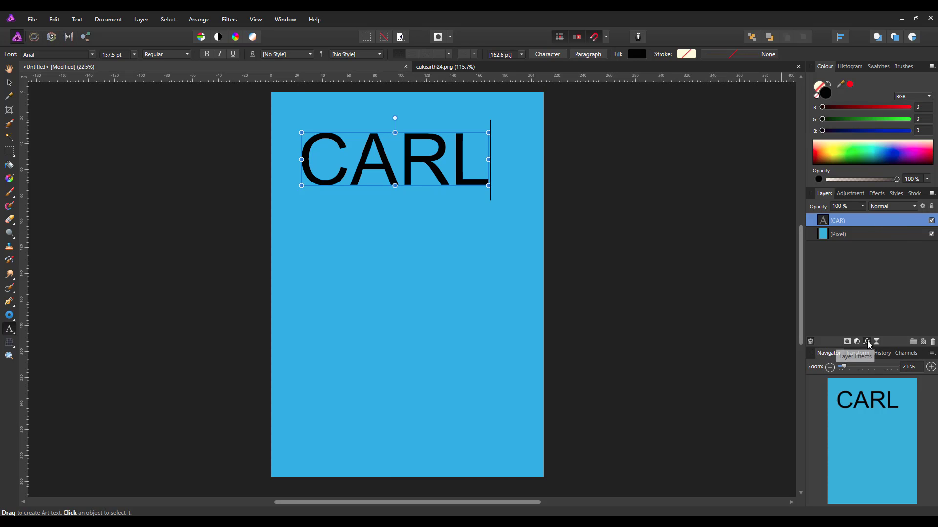
pyautogui.moveTo(497, 131); pyautogui.dragTo(692, 87)
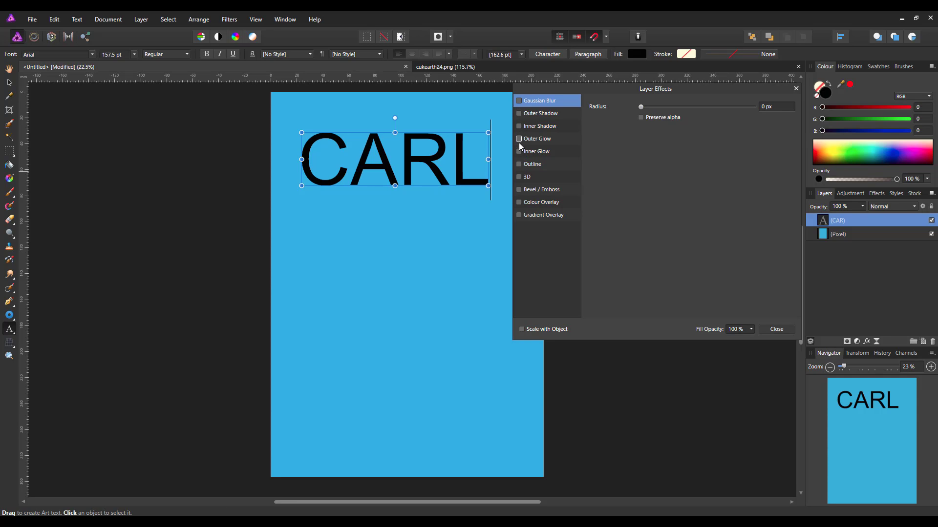
pyautogui.click(519, 176)
# Step: Set the text's 3D effect radius to about 29.1 px and its light direction to an elevation of about 83.2°
pyautogui.scroll(6, 410, 268)
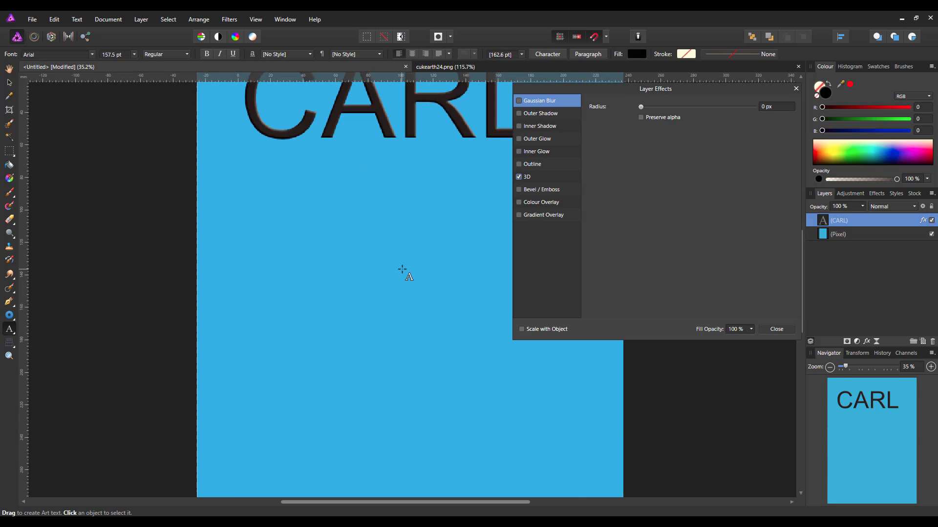
pyautogui.moveTo(853, 450); pyautogui.dragTo(868, 402)
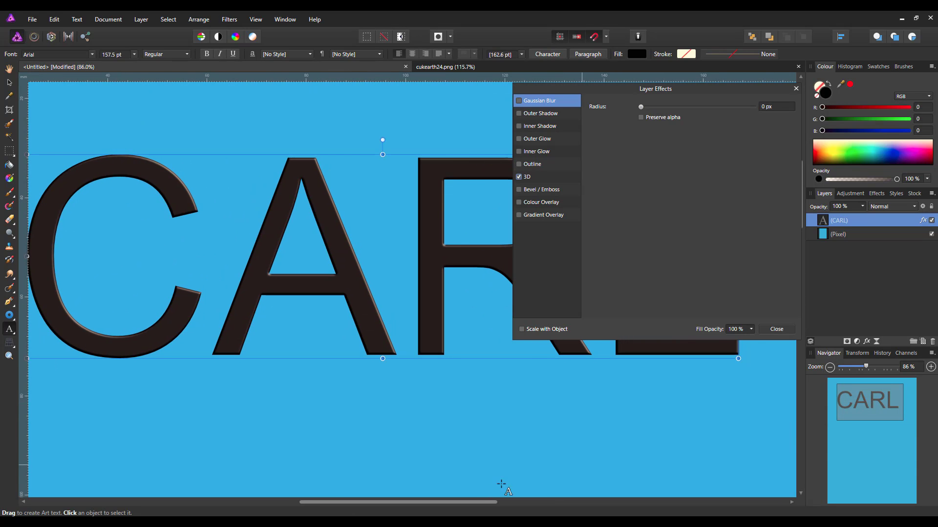
pyautogui.moveTo(467, 501); pyautogui.dragTo(470, 502)
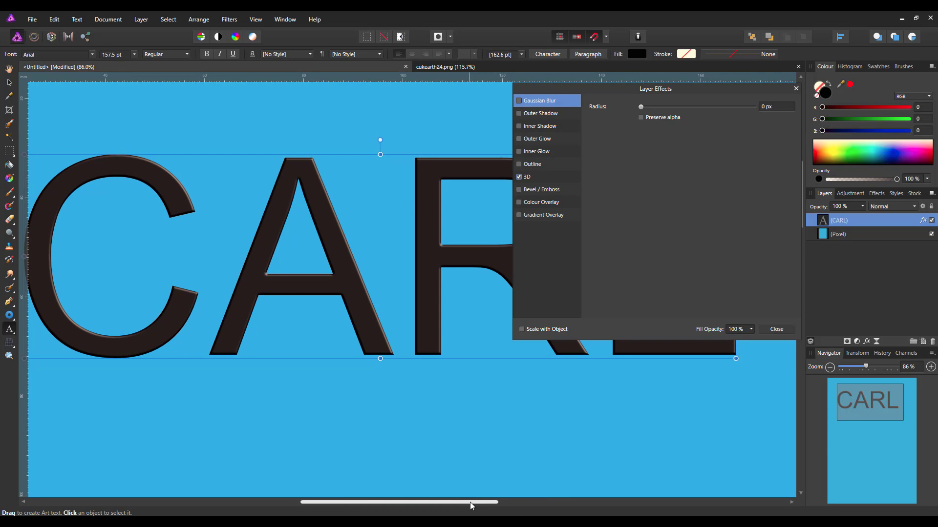
pyautogui.scroll(-1, 387, 437)
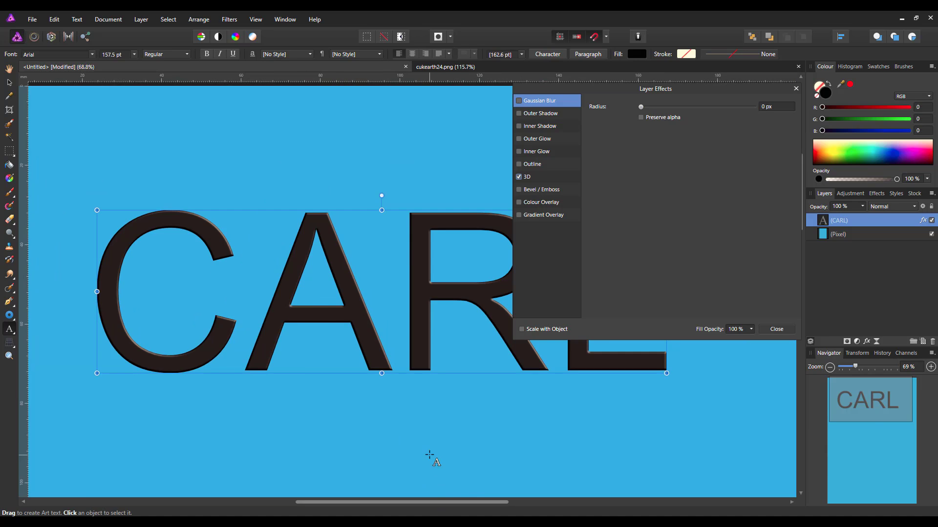
pyautogui.scroll(-1, 429, 456)
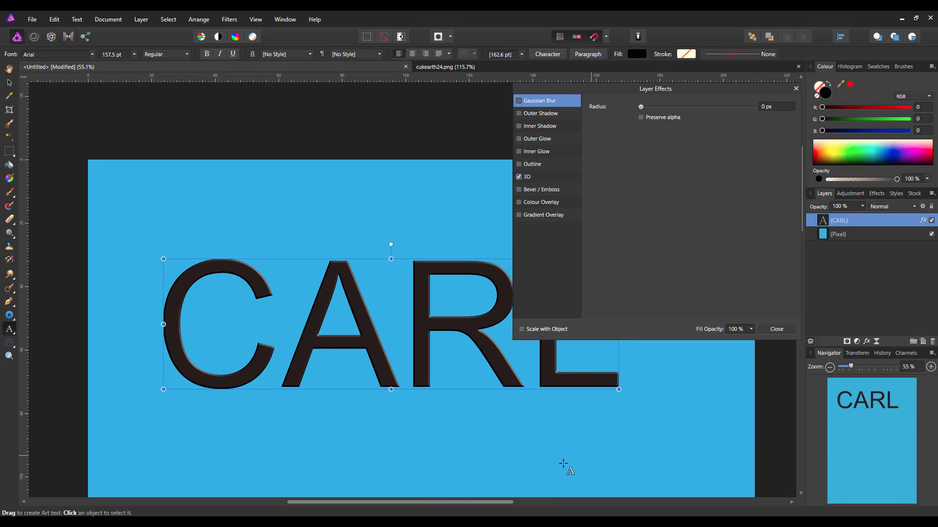
pyautogui.moveTo(492, 505); pyautogui.dragTo(501, 505)
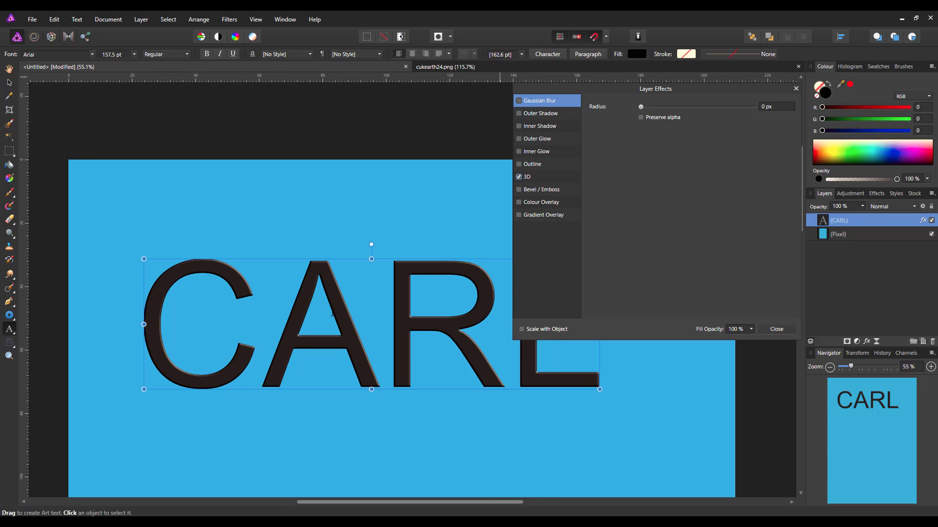
pyautogui.click(9, 69)
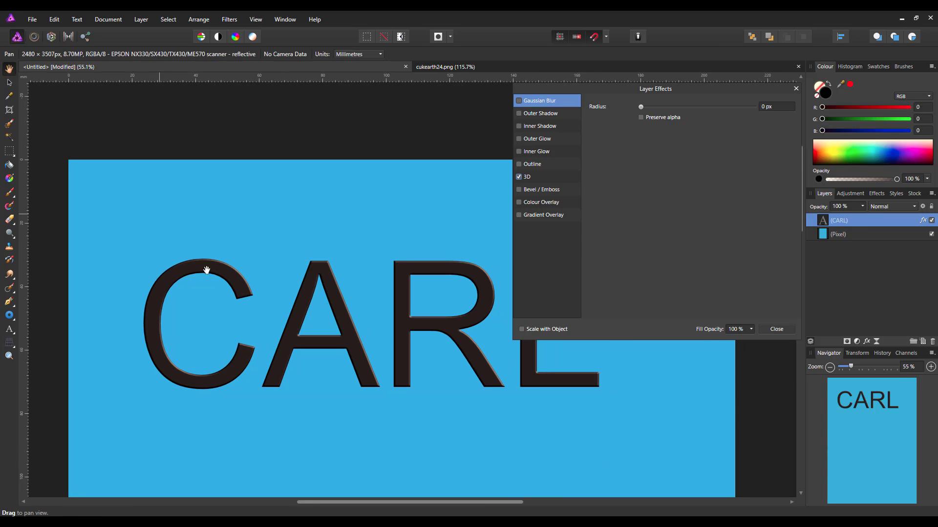
pyautogui.moveTo(279, 350); pyautogui.dragTo(178, 266)
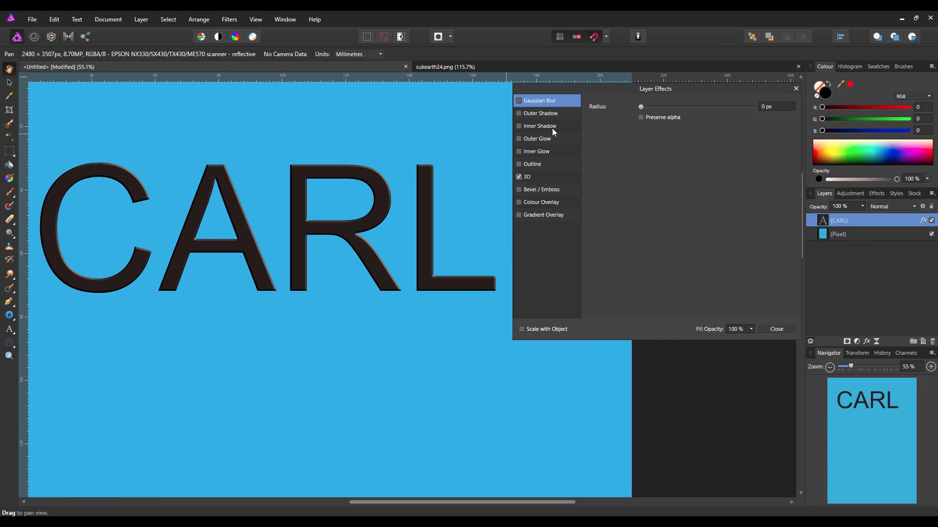
pyautogui.click(536, 175)
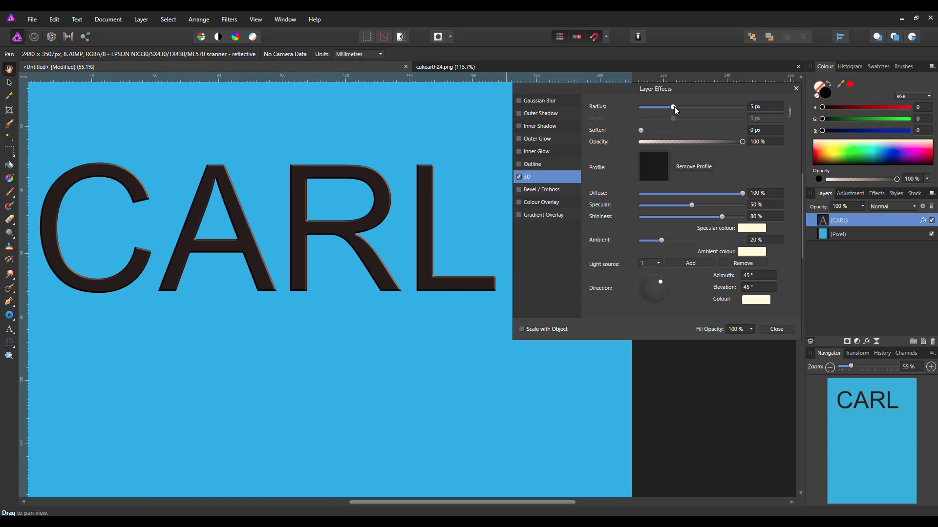
pyautogui.moveTo(674, 106); pyautogui.dragTo(707, 112)
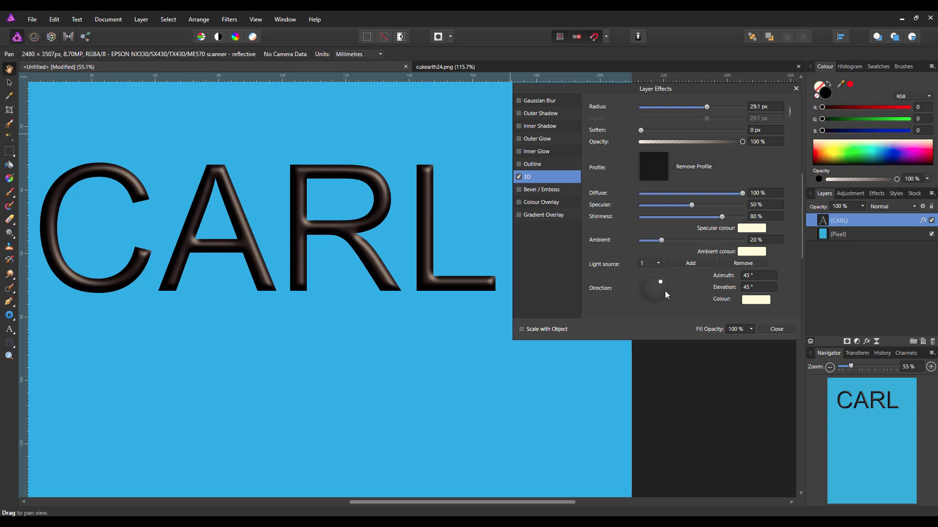
pyautogui.moveTo(662, 282); pyautogui.dragTo(655, 287)
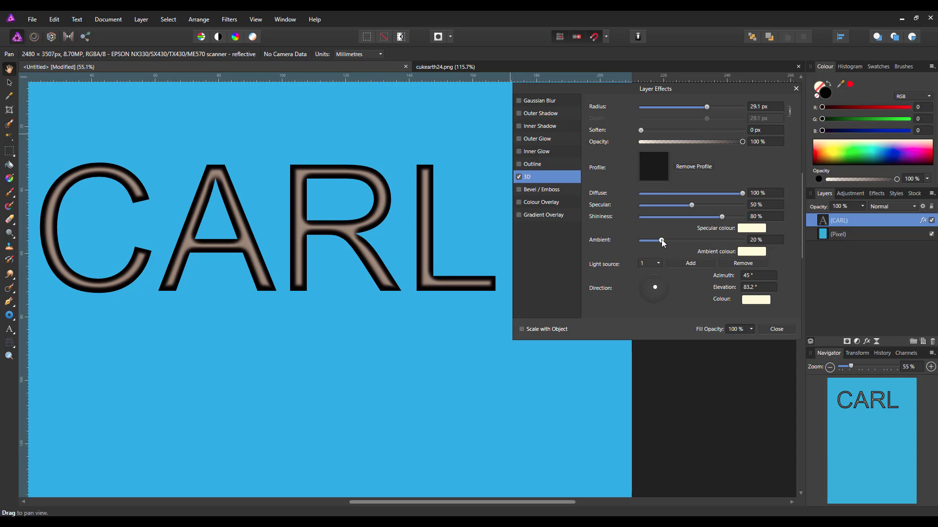
# Step: Adjust the 3D effect's lighting to about 97% diffuse, 33% shininess and 16% ambient
pyautogui.moveTo(661, 240); pyautogui.dragTo(676, 251)
pyautogui.moveTo(743, 192); pyautogui.dragTo(721, 192)
pyautogui.moveTo(712, 218); pyautogui.dragTo(683, 219)
pyautogui.moveTo(684, 220); pyautogui.dragTo(660, 220)
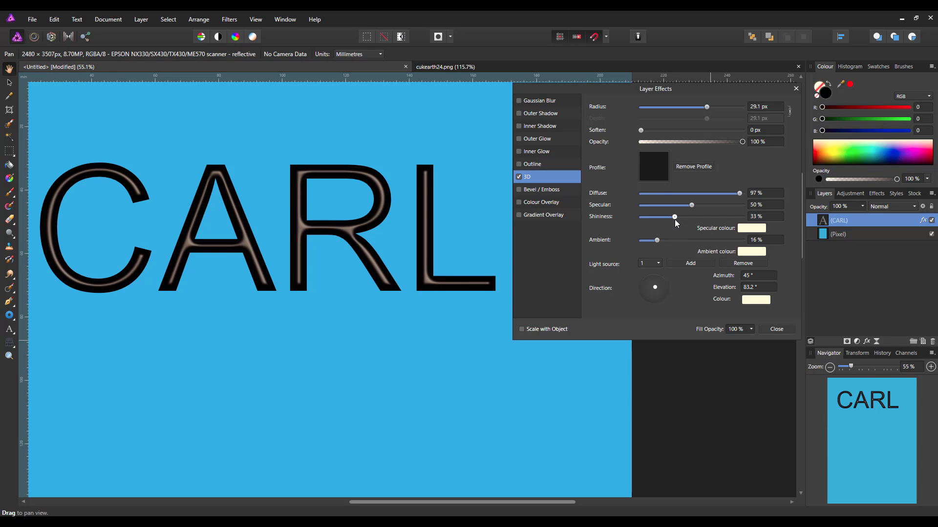
# Step: Enable the Bevel / Emboss effect on the text and set its radius to about 15.6 px
pyautogui.click(519, 190)
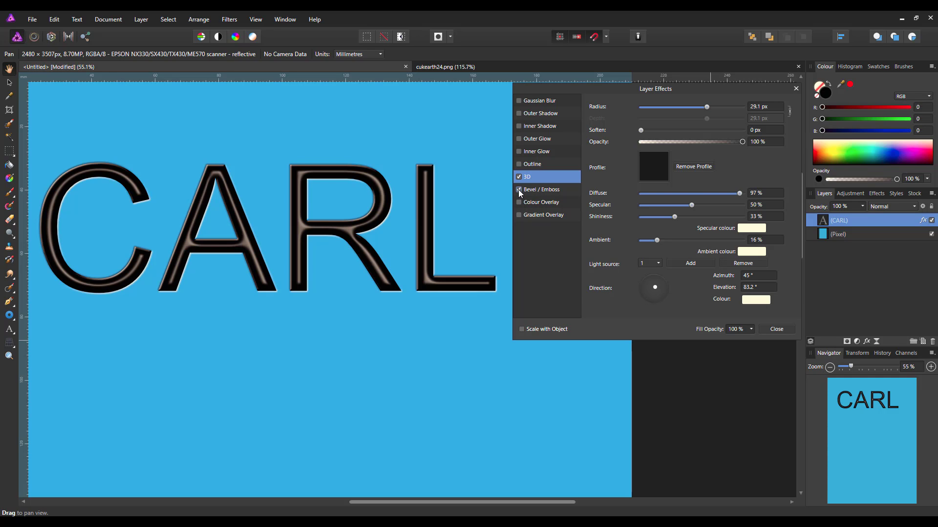
pyautogui.click(555, 192)
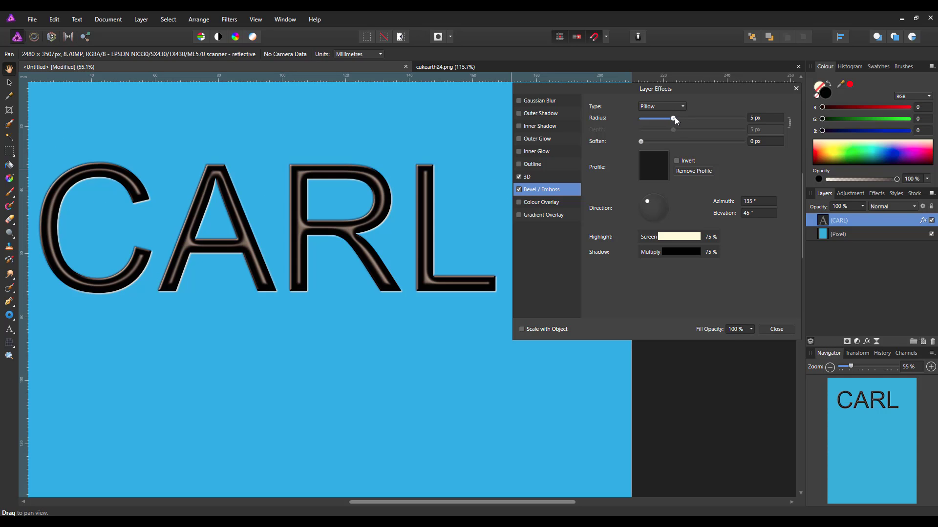
pyautogui.moveTo(675, 116)
pyautogui.mouseDown()
pyautogui.moveTo(695, 121)
pyautogui.moveTo(690, 115)
pyautogui.mouseUp()
# Step: Try the Emboss and Inner bevel types, settle on Outer, and set the softening to about 8.2 px
pyautogui.click(683, 107)
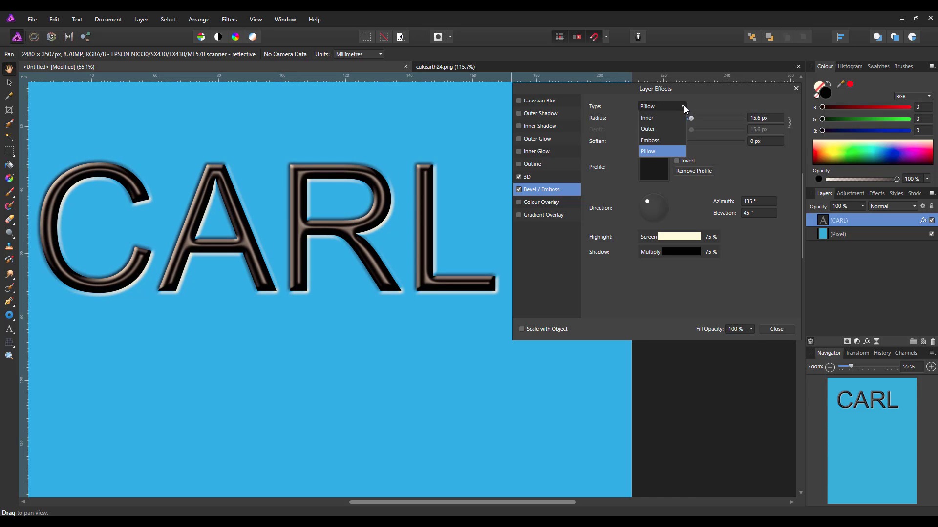
pyautogui.click(651, 141)
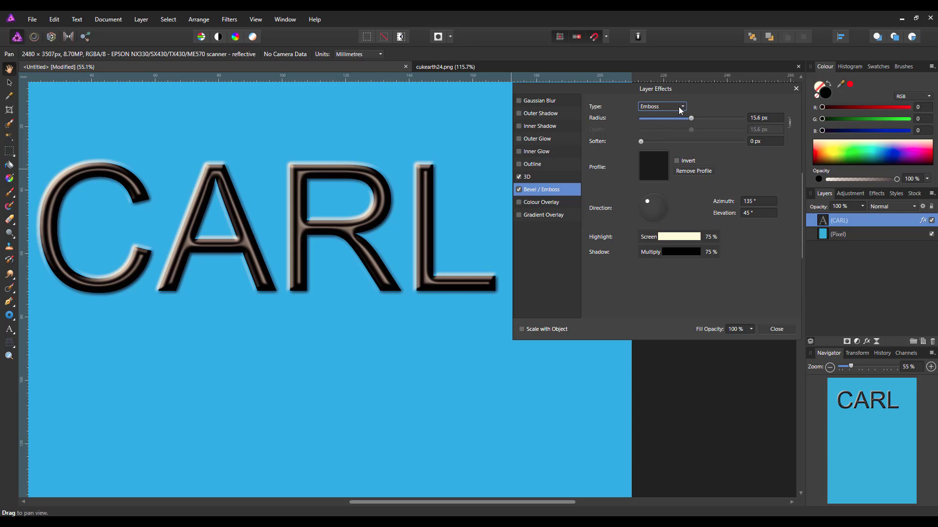
pyautogui.click(682, 106)
pyautogui.click(650, 121)
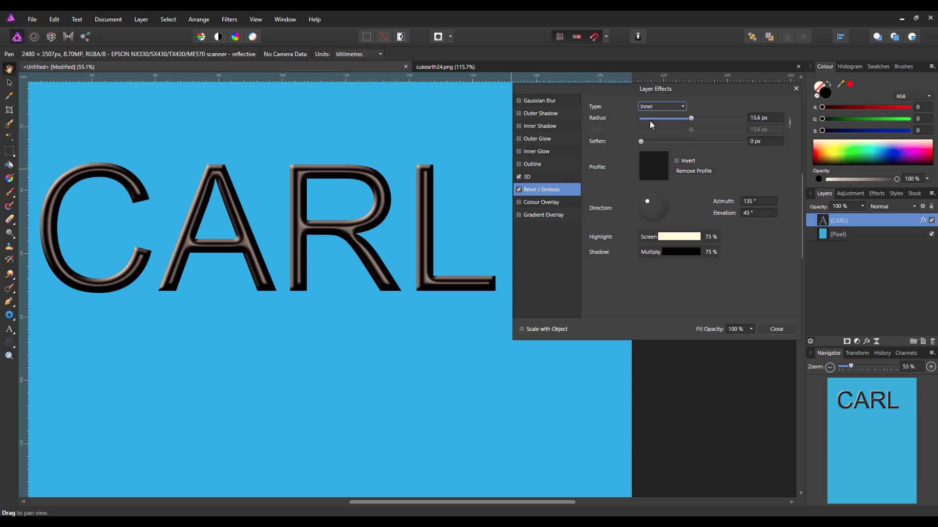
pyautogui.click(680, 107)
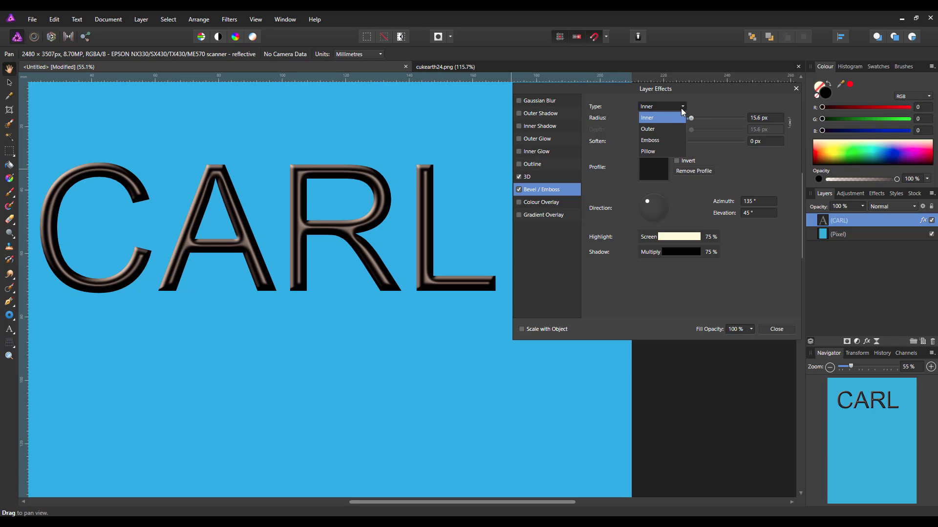
pyautogui.click(652, 126)
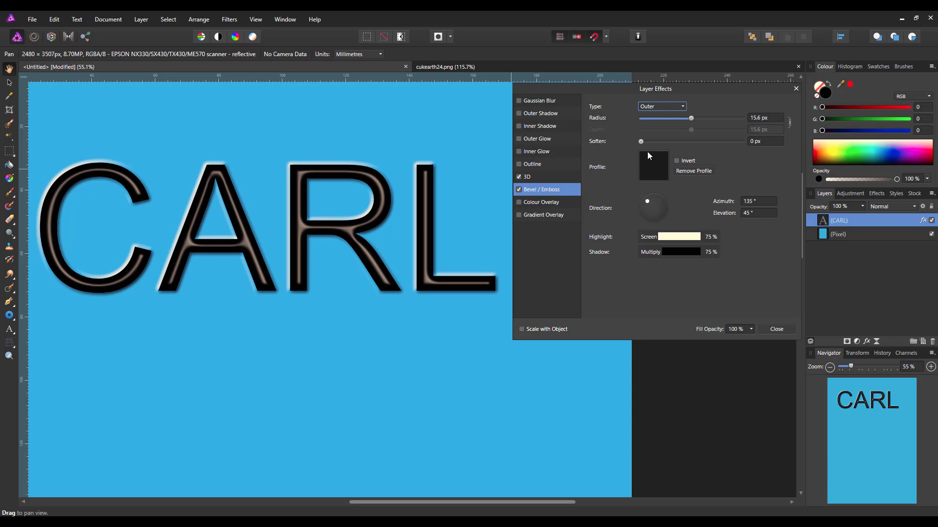
pyautogui.moveTo(642, 143); pyautogui.dragTo(681, 148)
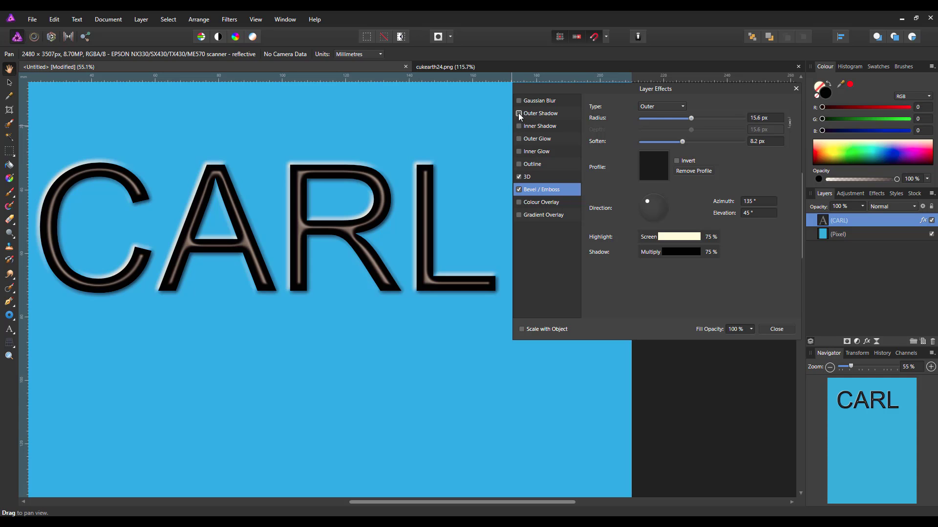
# Step: Add an Outer Shadow to the text with radius about 56.2 px, offset 33 px and intensity 61%
pyautogui.click(543, 113)
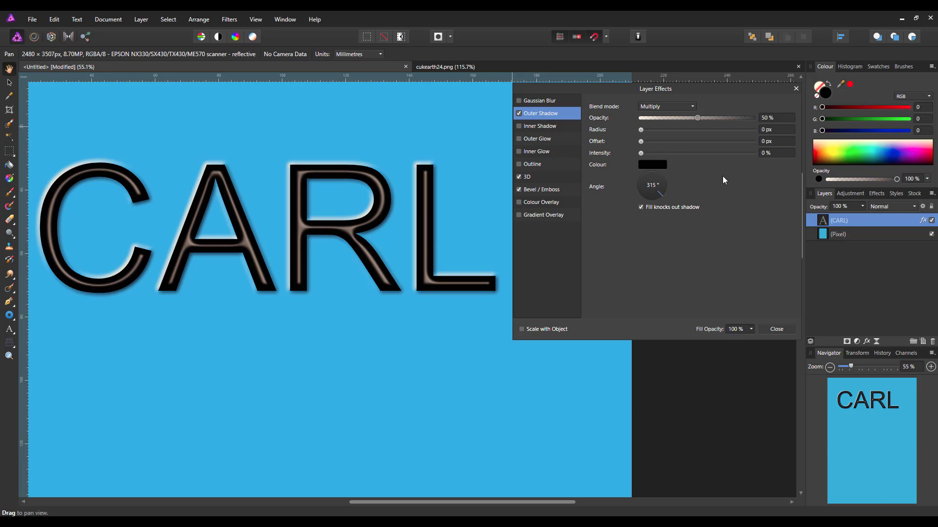
pyautogui.moveTo(641, 130); pyautogui.dragTo(715, 141)
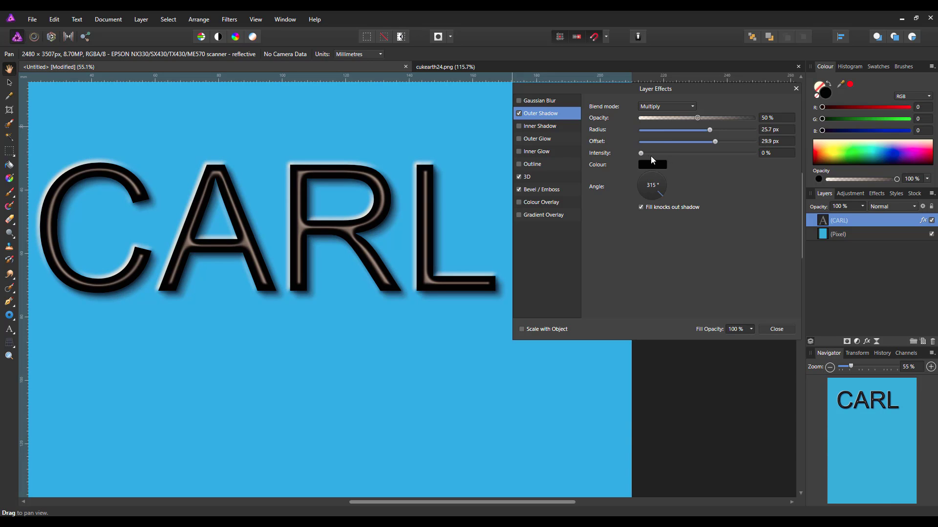
pyautogui.moveTo(641, 153); pyautogui.dragTo(730, 130)
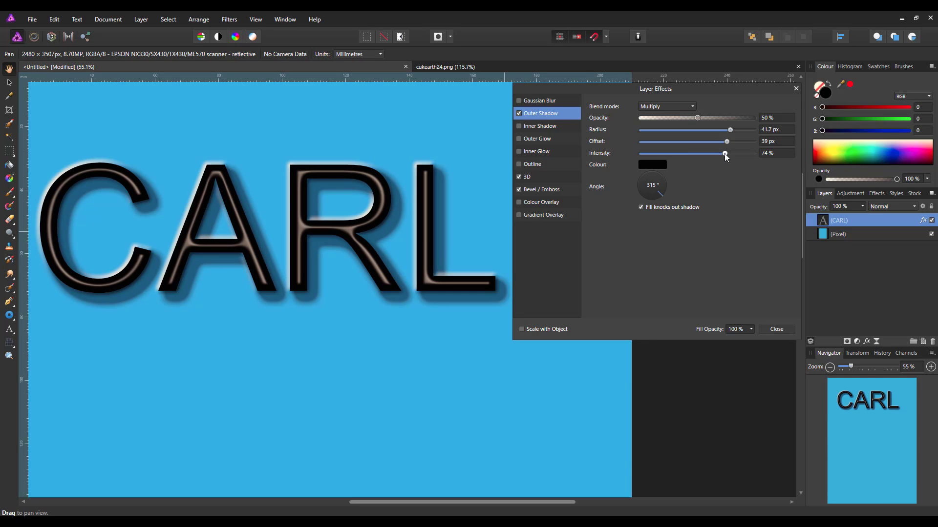
pyautogui.moveTo(725, 153); pyautogui.dragTo(742, 138)
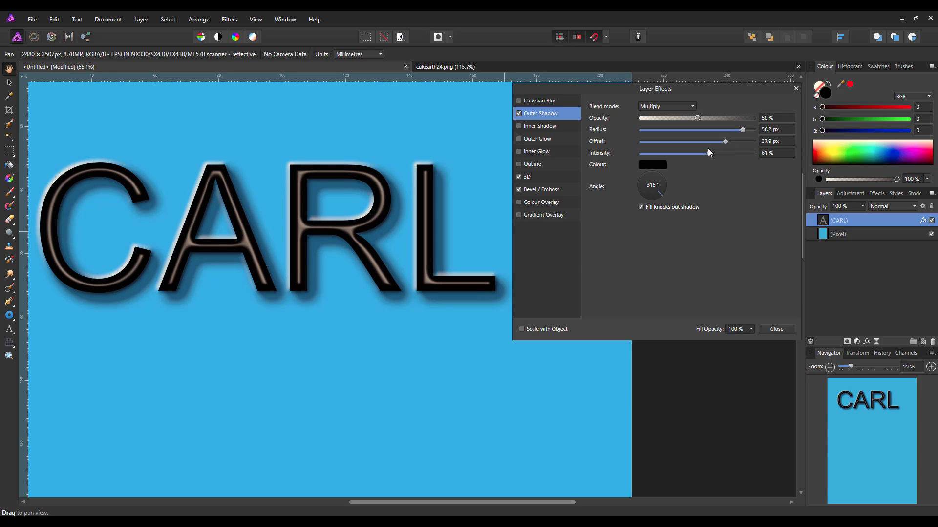
pyautogui.moveTo(724, 141); pyautogui.dragTo(719, 141)
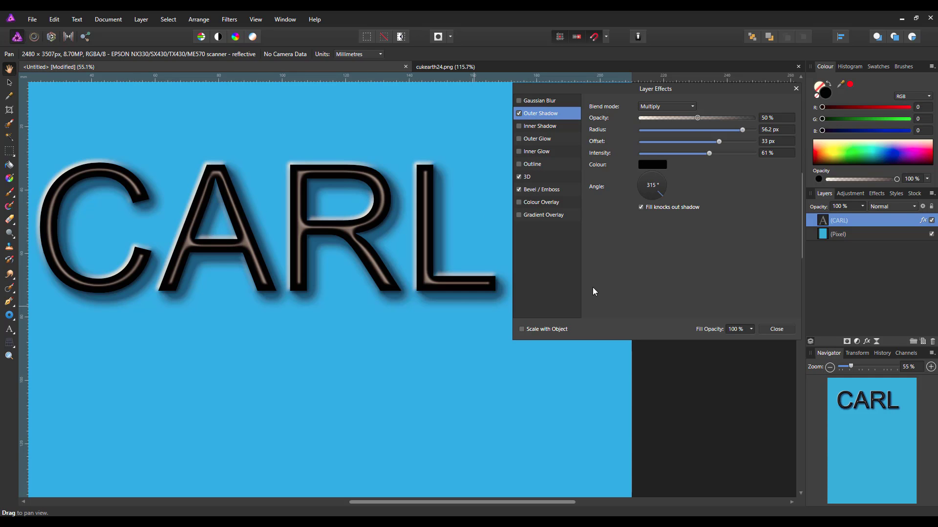
pyautogui.click(778, 330)
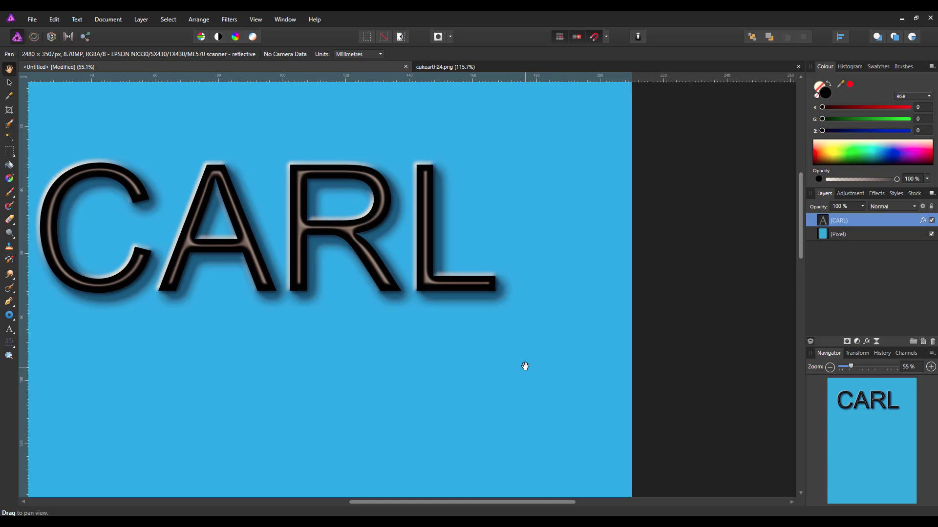
# Step: Reopen the text layer's effects and switch Bevel / Emboss off and back on to compare the appearance
pyautogui.click(925, 222)
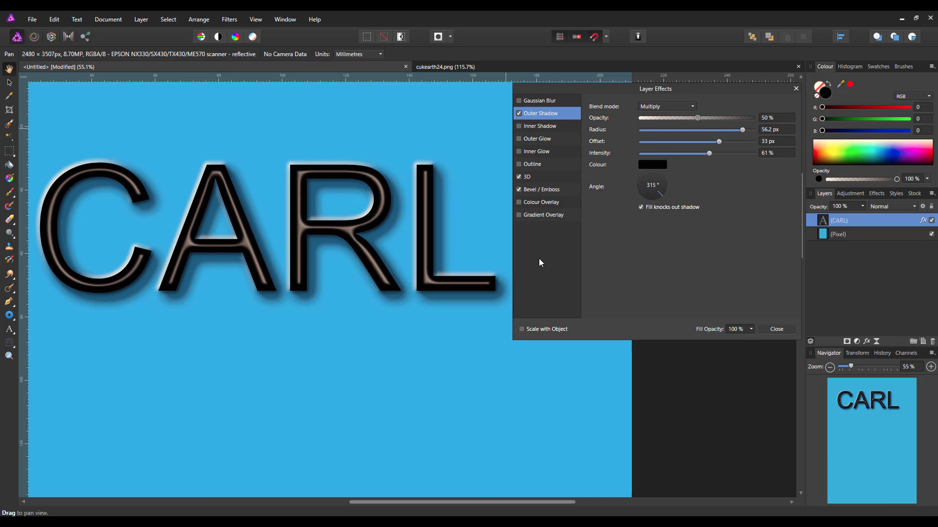
pyautogui.click(520, 190)
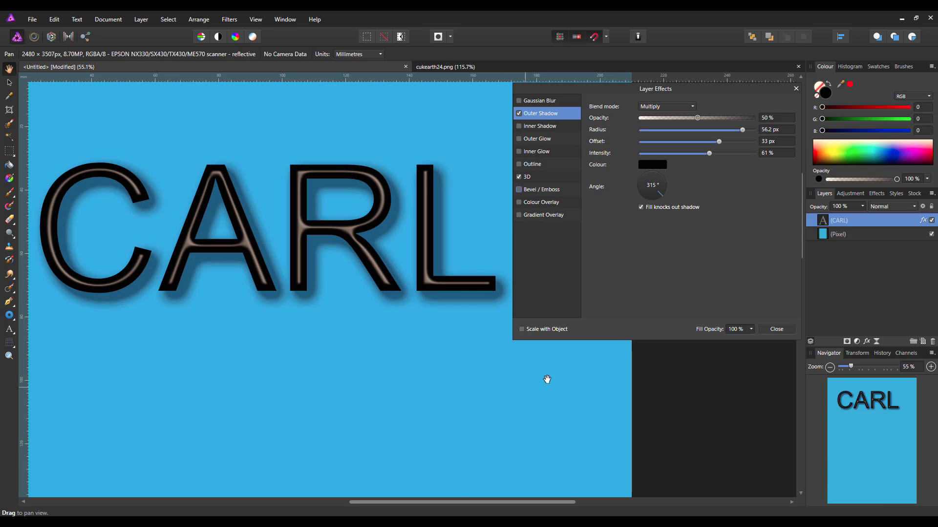
pyautogui.click(519, 190)
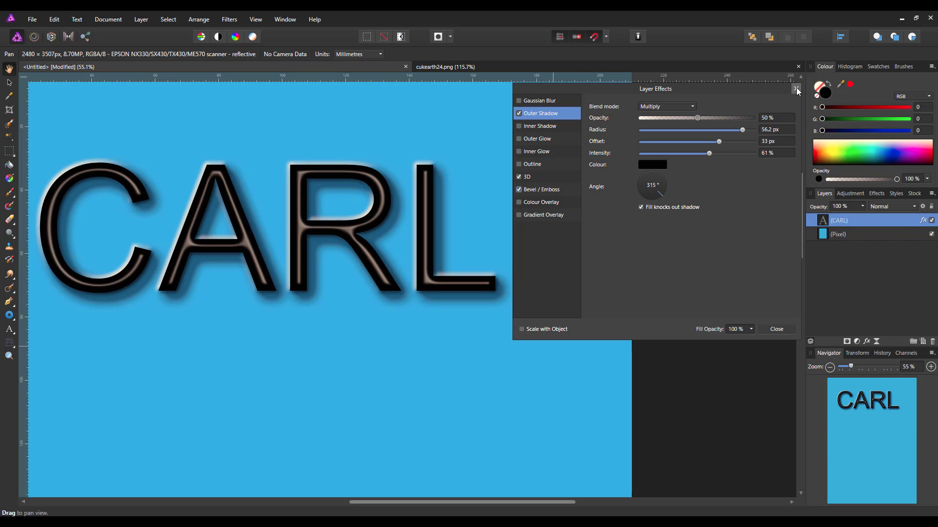
pyautogui.click(796, 88)
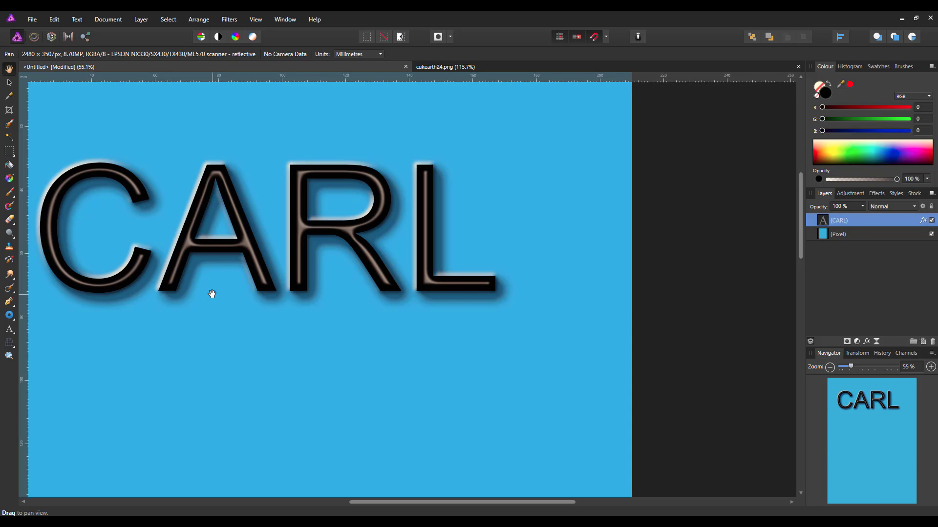
# Step: Fit the whole text page in view and switch to the cukearth24.png document
pyautogui.hotkey('ctrl', '0')
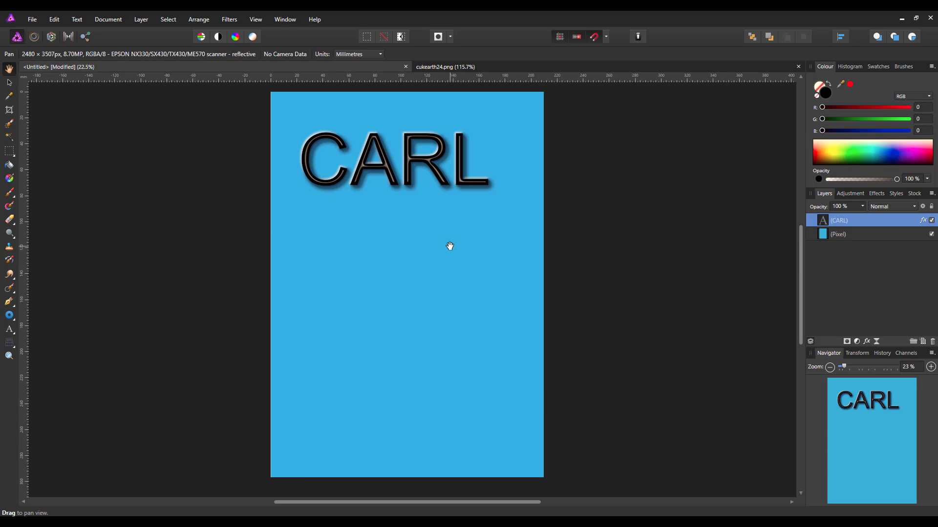
pyautogui.click(649, 70)
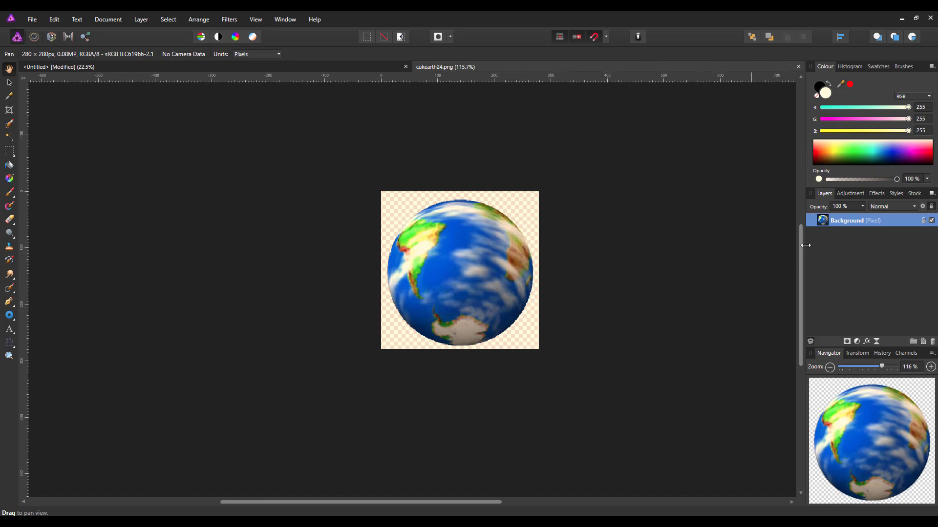
# Step: Copy the earth layer from cukearth24.png and paste it into the untitled text document
pyautogui.rightClick(855, 219)
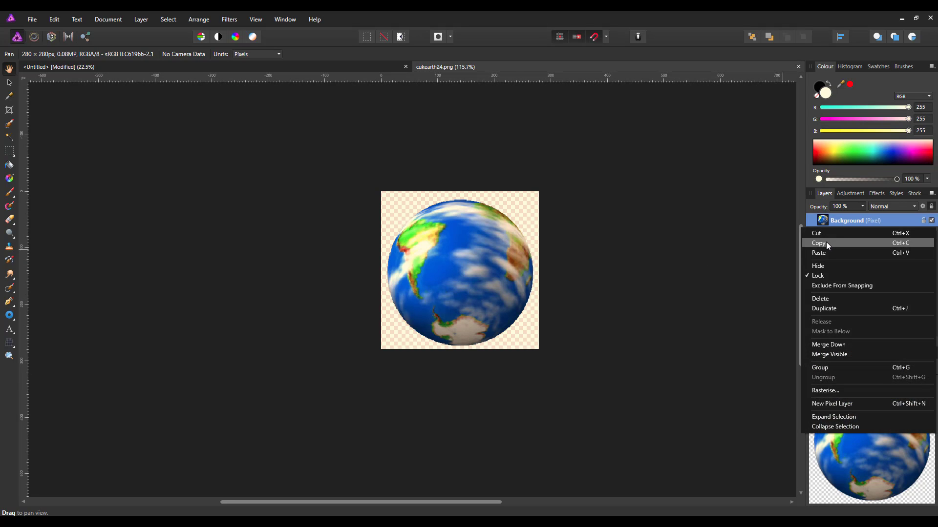
pyautogui.click(554, 176)
pyautogui.click(309, 66)
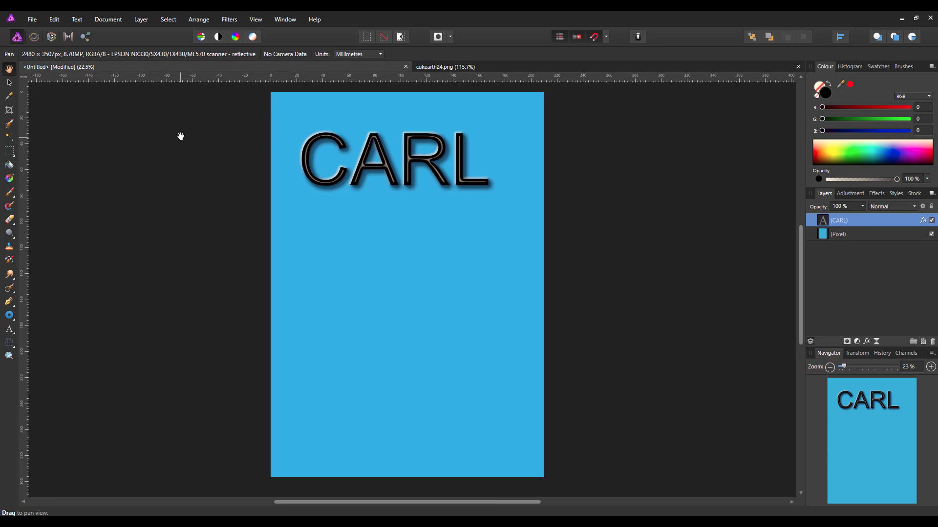
pyautogui.click(56, 20)
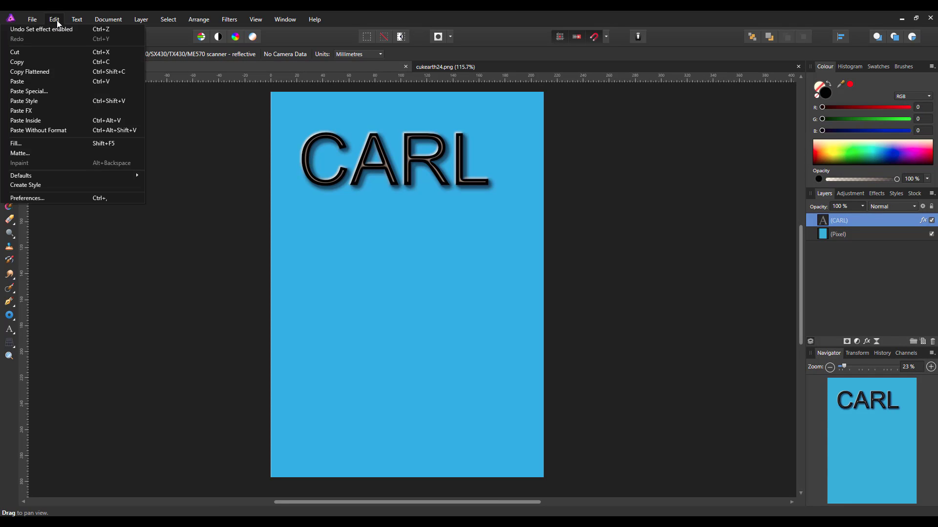
pyautogui.click(21, 79)
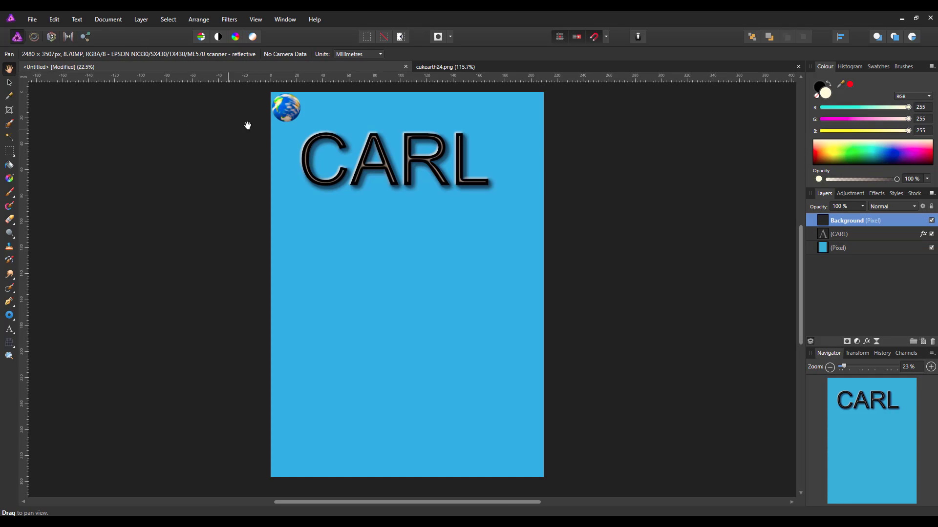
# Step: Move the pasted earth below the art text and enlarge it proportionally to about 83 dpi
pyautogui.click(10, 83)
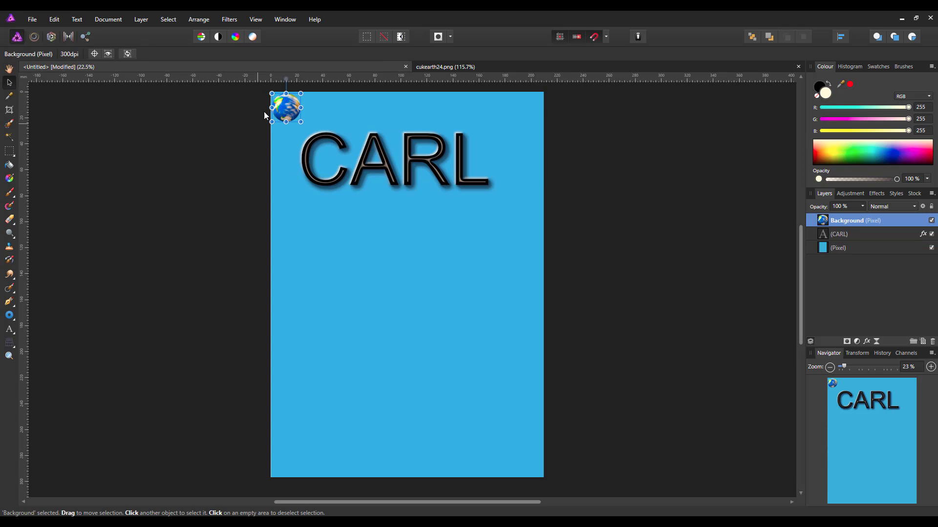
pyautogui.moveTo(287, 98); pyautogui.dragTo(400, 262)
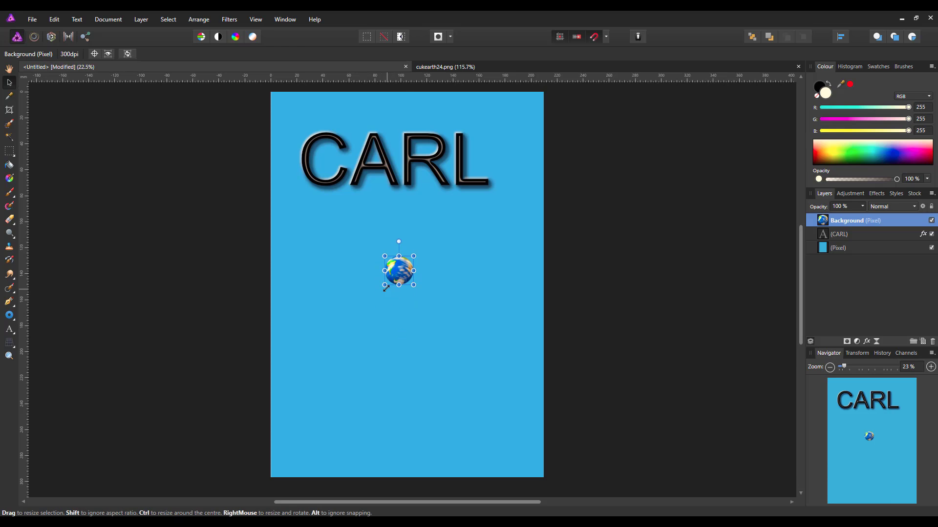
pyautogui.moveTo(384, 286); pyautogui.dragTo(347, 322)
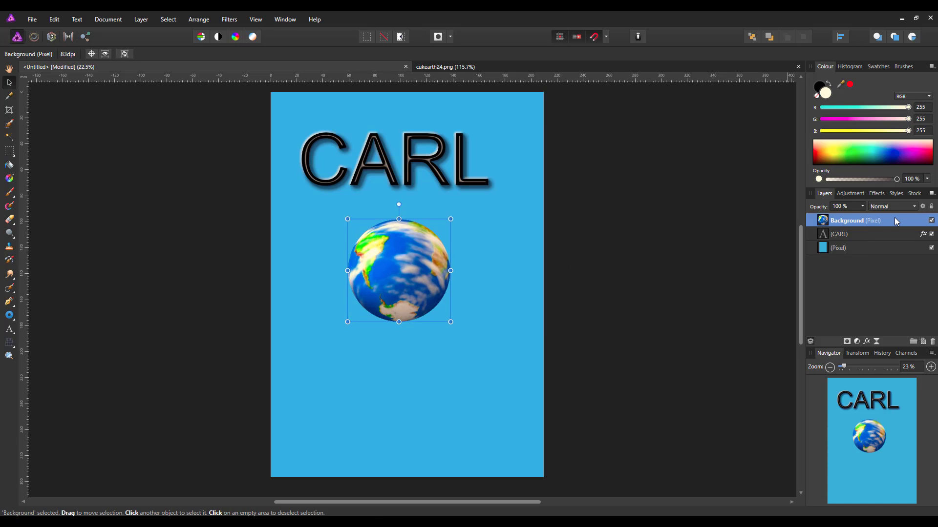
# Step: Add an Outer Shadow to the earth layer with radius about 41 px, offset 44.8 px and intensity 82%
pyautogui.click(868, 342)
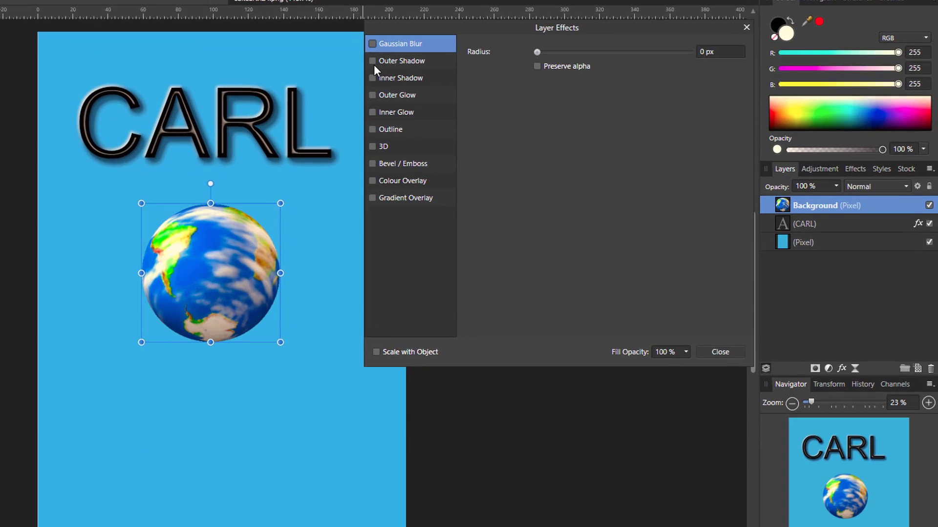
pyautogui.click(372, 60)
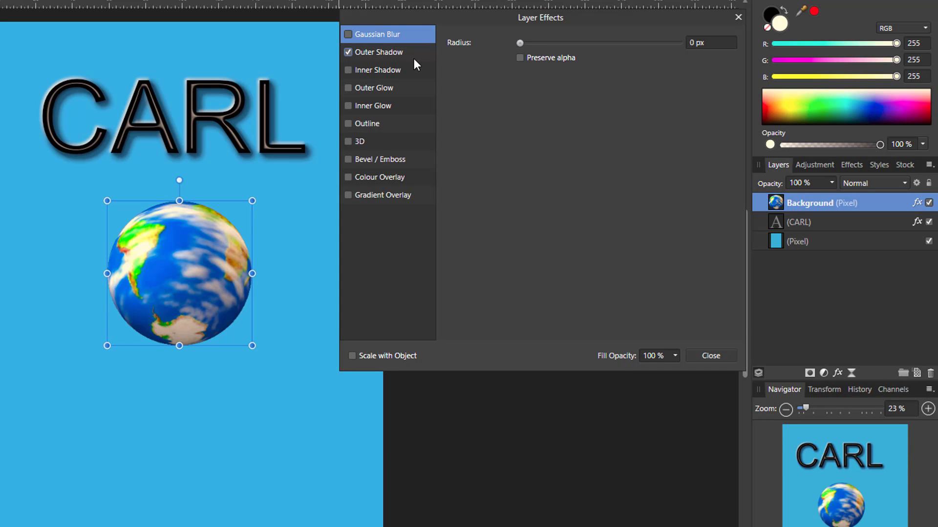
pyautogui.click(401, 51)
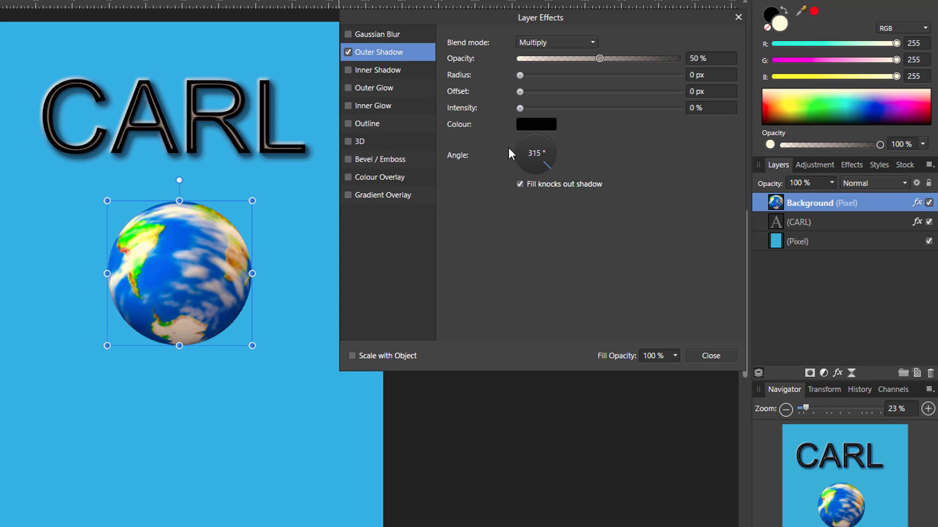
pyautogui.moveTo(549, 76); pyautogui.dragTo(611, 76)
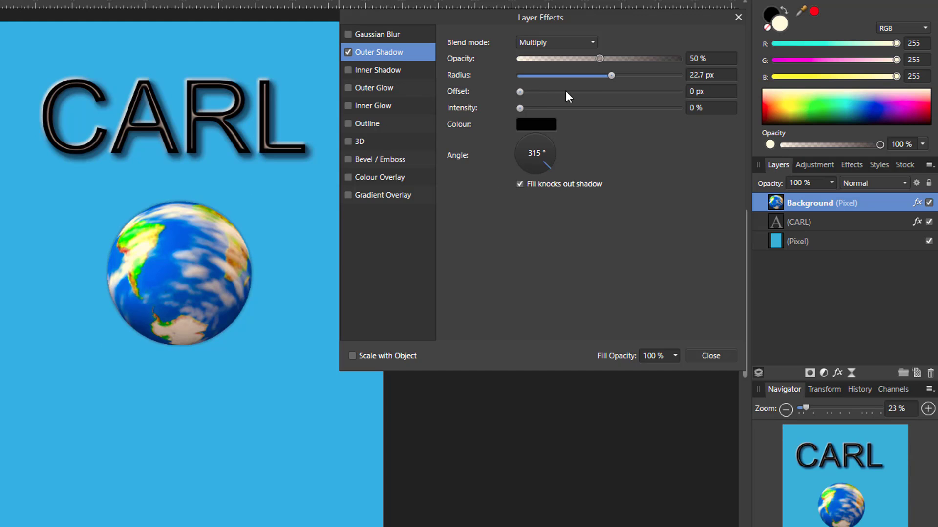
pyautogui.moveTo(543, 93); pyautogui.dragTo(627, 92)
pyautogui.moveTo(558, 110); pyautogui.dragTo(630, 109)
pyautogui.moveTo(611, 76); pyautogui.dragTo(649, 110)
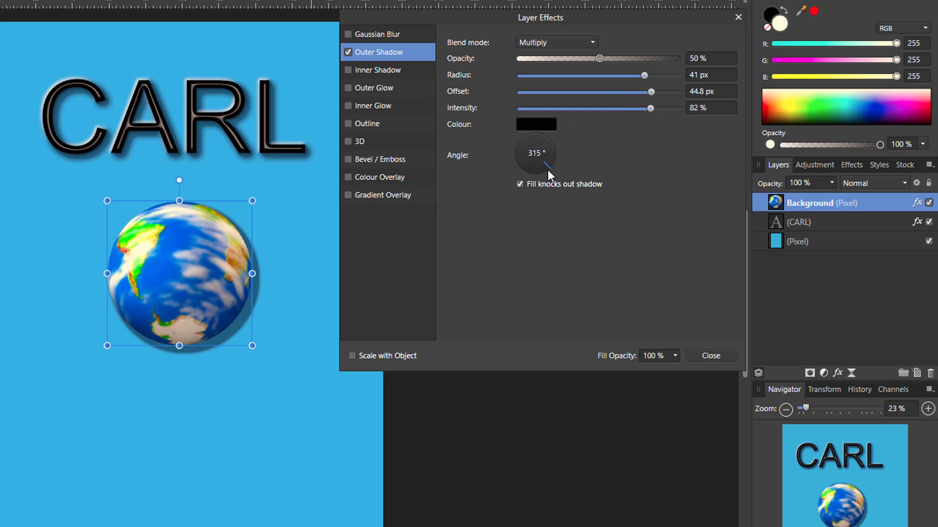
# Step: Try a 270° shadow angle, return it to 315°, and adjust the shadow to radius about 88.6 px, offset 36 px and intensity 54%
pyautogui.moveTo(548, 168); pyautogui.dragTo(543, 174)
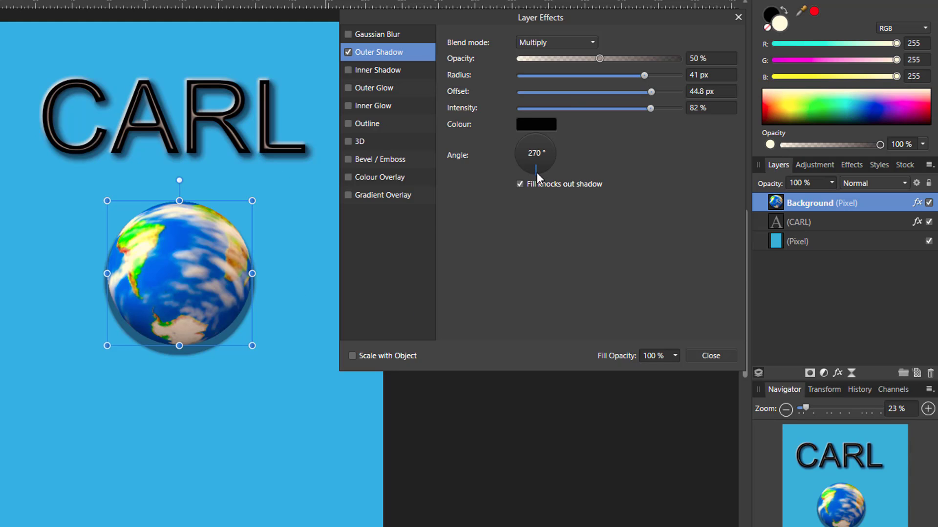
pyautogui.moveTo(537, 172); pyautogui.dragTo(550, 172)
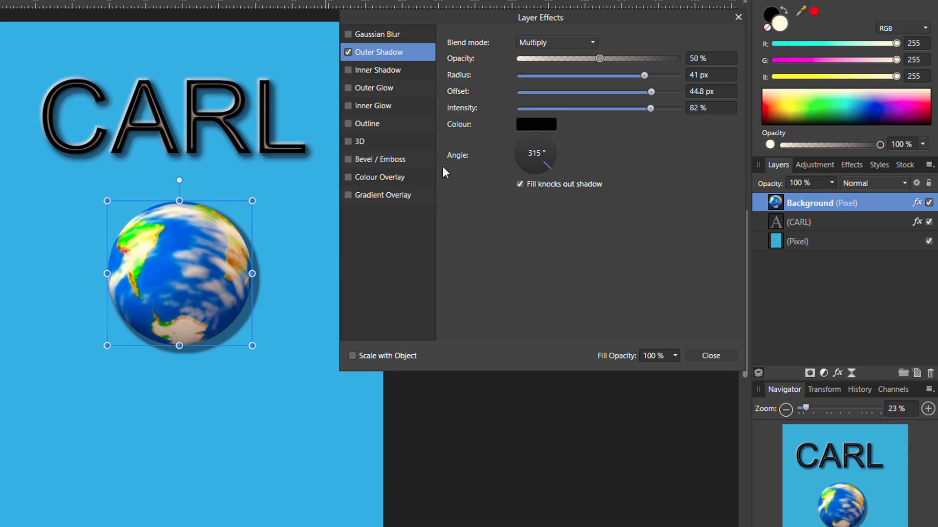
pyautogui.moveTo(642, 76); pyautogui.dragTo(631, 76)
pyautogui.moveTo(649, 110); pyautogui.dragTo(605, 113)
pyautogui.moveTo(651, 93)
pyautogui.mouseDown()
pyautogui.moveTo(631, 94)
pyautogui.moveTo(655, 93)
pyautogui.moveTo(675, 76)
pyautogui.moveTo(635, 96)
pyautogui.mouseUp()
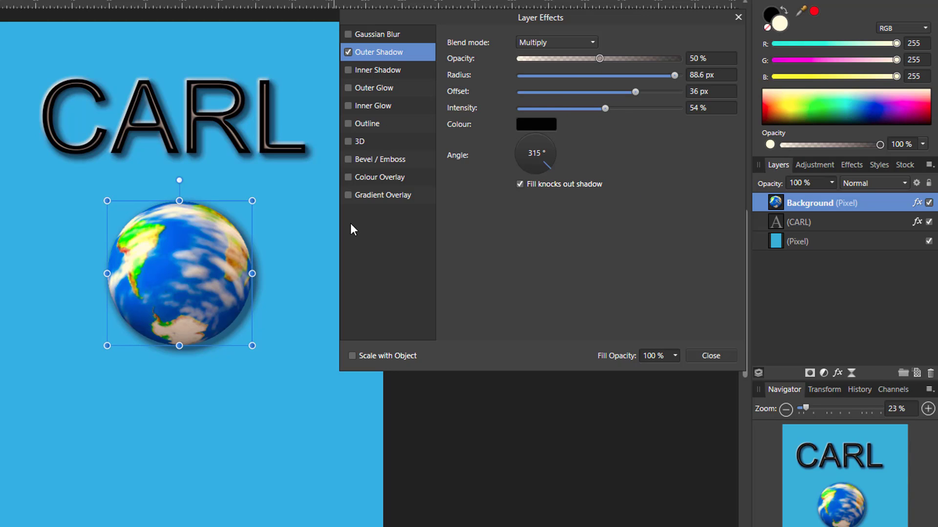
# Step: Add a 3D effect to the earth with a radius of about 89.4 px and close the layer effects
pyautogui.click(348, 142)
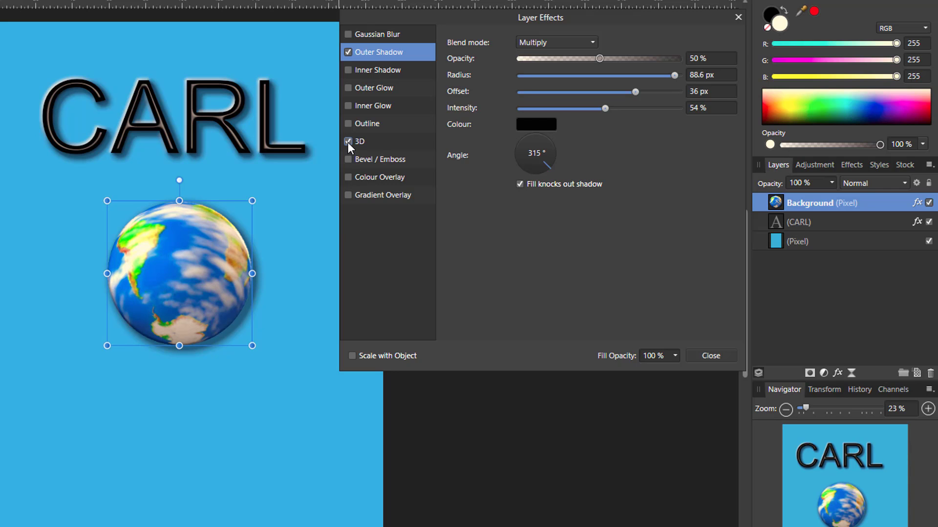
pyautogui.click(373, 143)
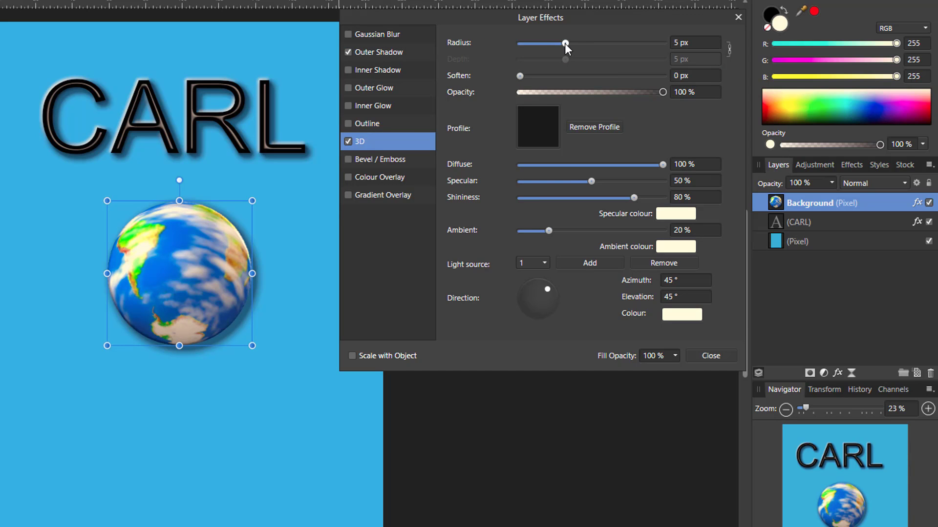
pyautogui.moveTo(564, 43); pyautogui.dragTo(660, 40)
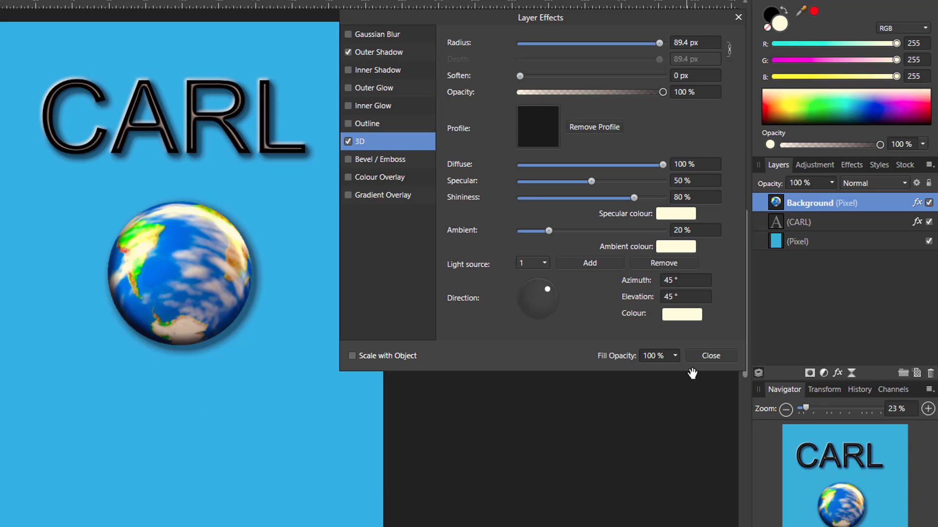
pyautogui.click(713, 356)
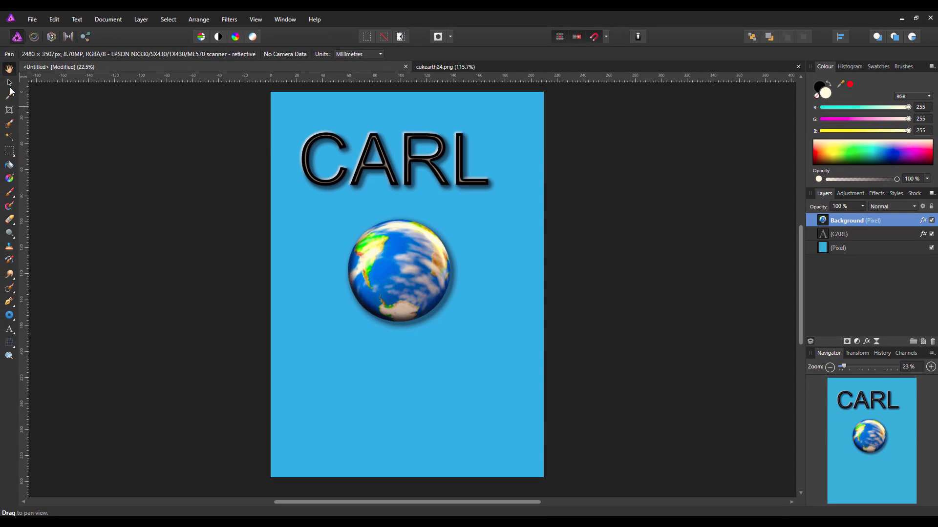
# Step: Move the earth up closer beneath the art text and centre it horizontally on the page
pyautogui.click(9, 83)
pyautogui.moveTo(399, 279)
pyautogui.mouseDown()
pyautogui.moveTo(379, 253)
pyautogui.moveTo(403, 265)
pyautogui.mouseUp()
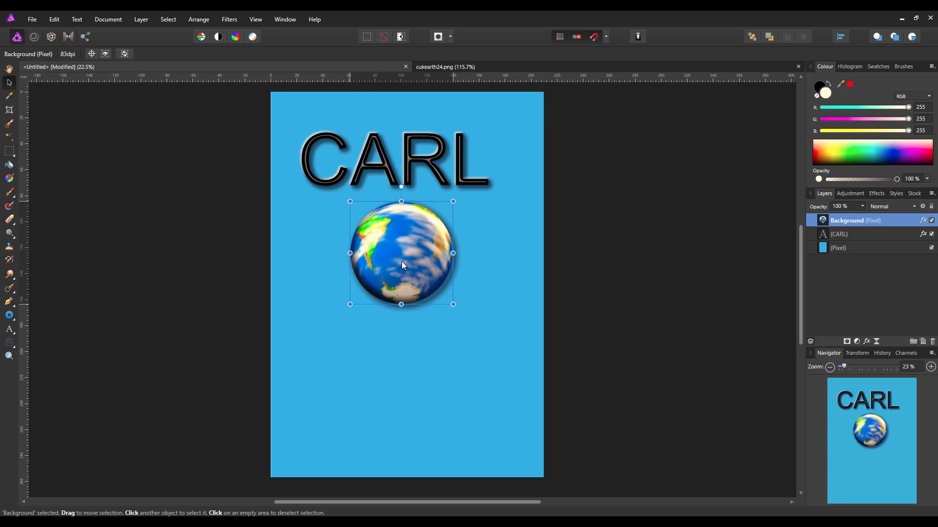
pyautogui.click(840, 37)
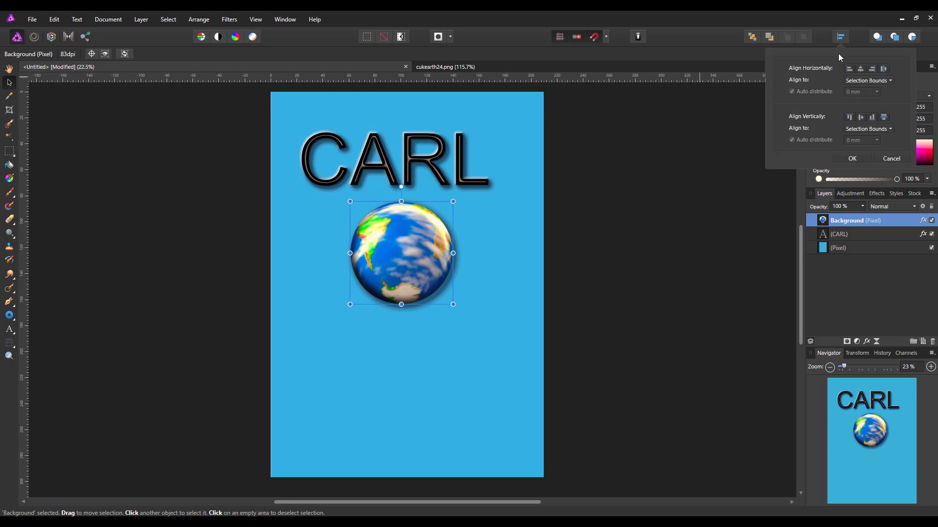
pyautogui.click(860, 69)
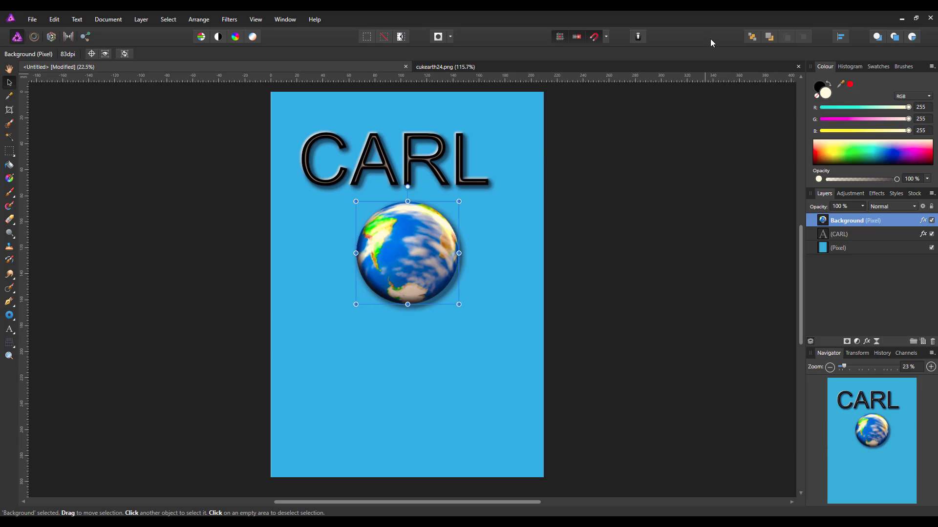
# Step: Centre the art text horizontally on the page above the earth
pyautogui.click(860, 234)
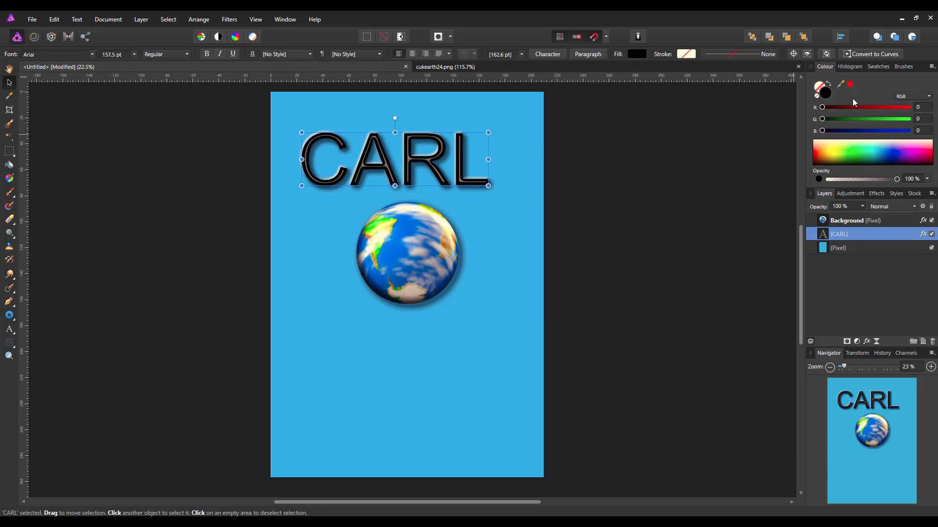
pyautogui.click(841, 37)
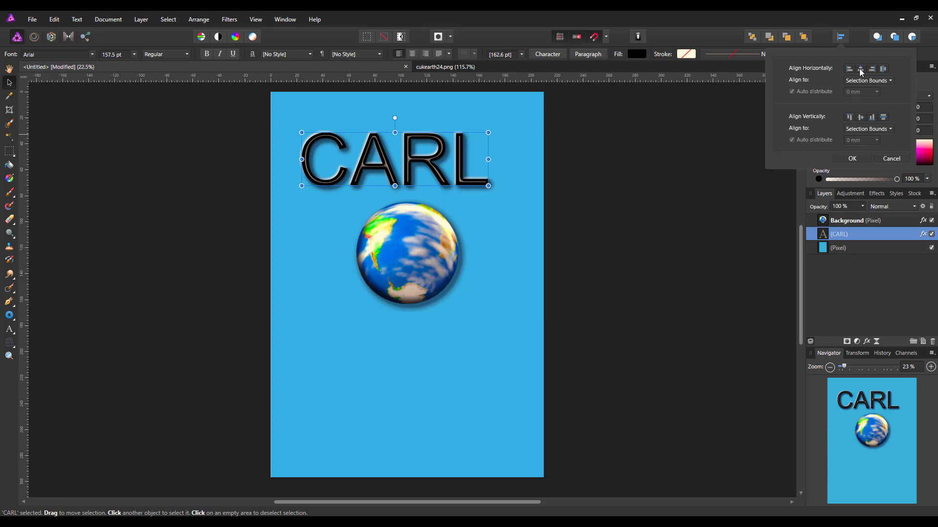
pyautogui.click(860, 69)
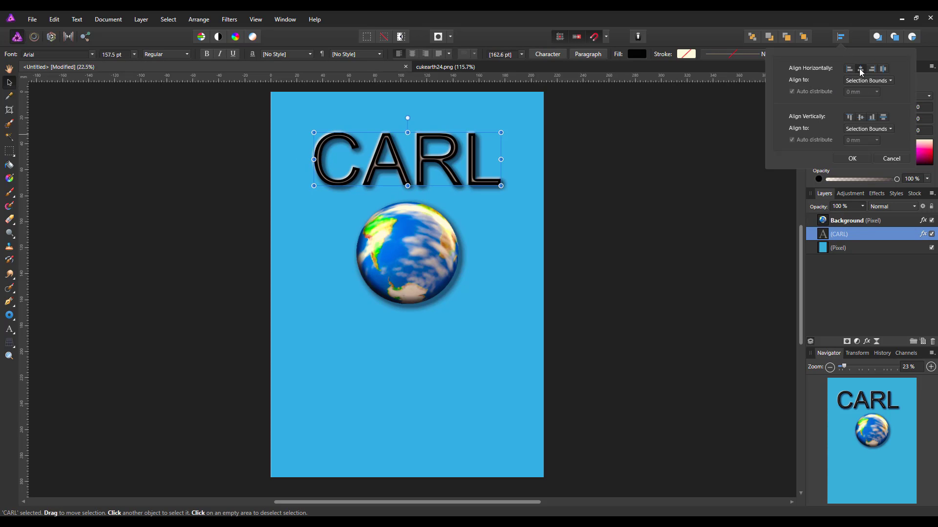
pyautogui.click(851, 159)
pyautogui.click(8, 69)
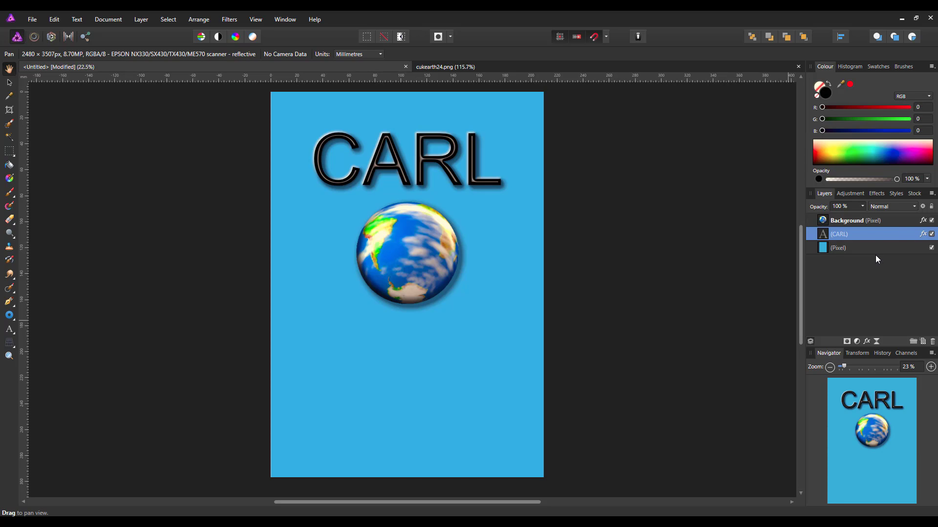
# Step: Group the earth, text and blue background layers, then expand and collapse the group to check its contents
pyautogui.click(894, 223)
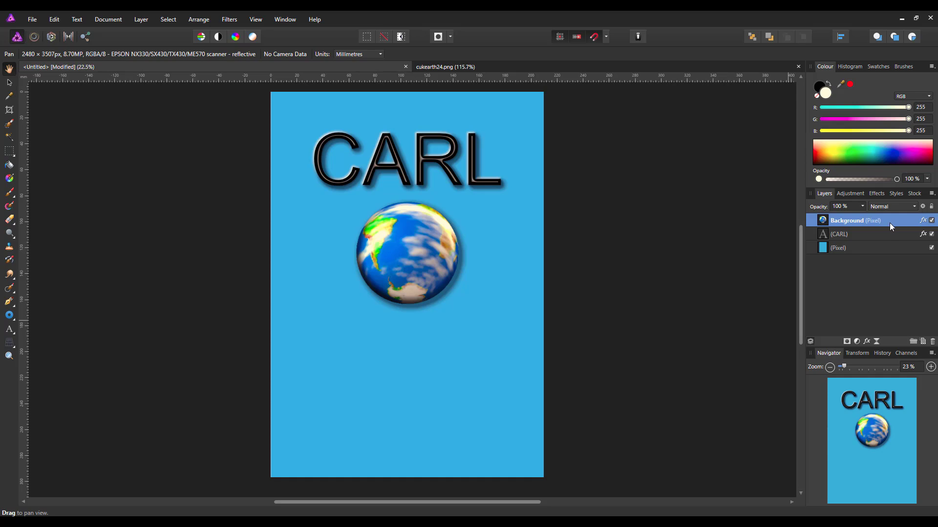
pyautogui.keyDown('shift'); pyautogui.click(890, 250); pyautogui.keyUp('shift')
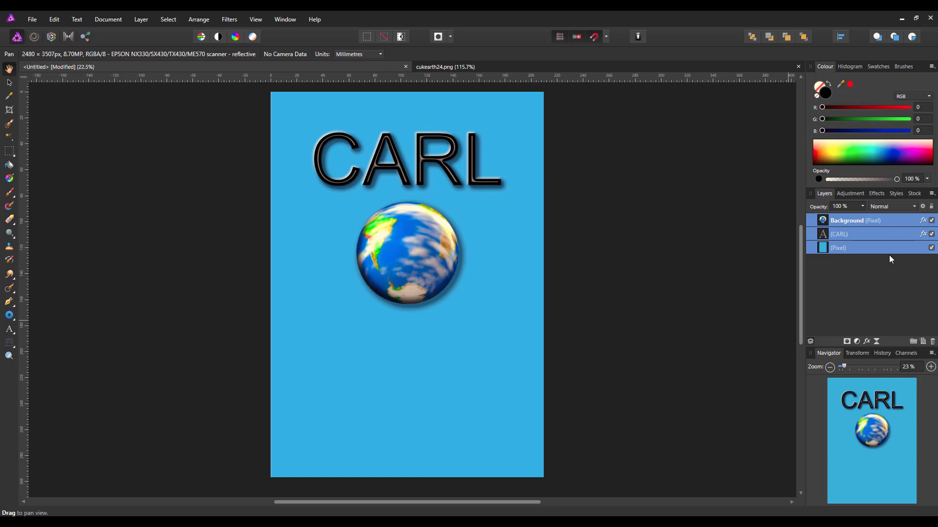
pyautogui.rightClick(891, 221)
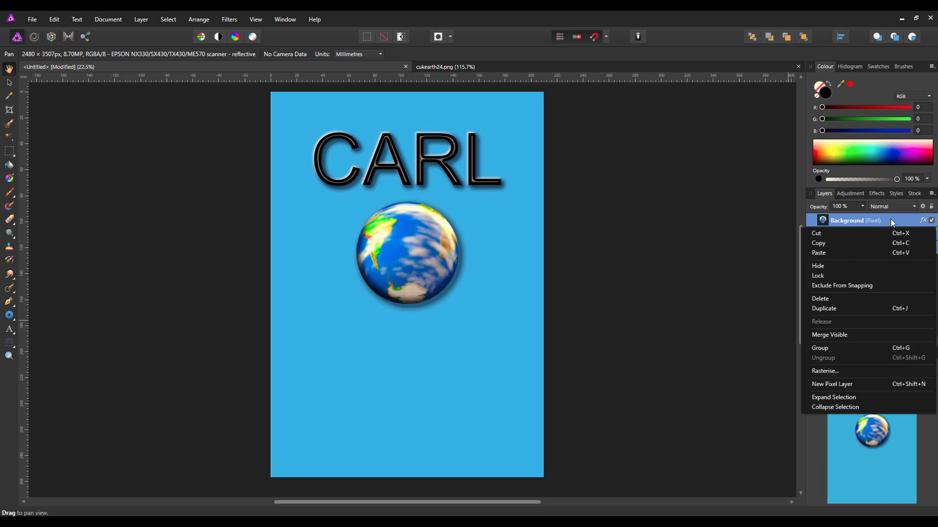
pyautogui.click(845, 347)
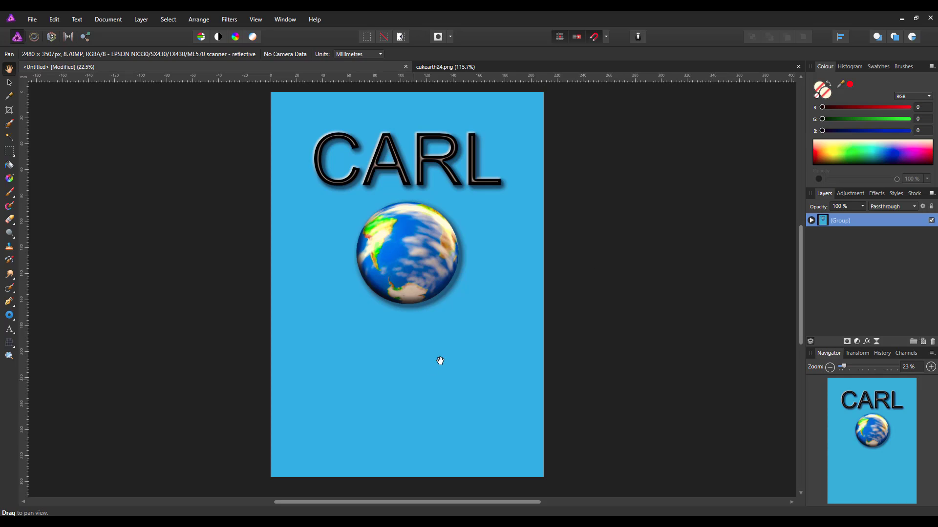
pyautogui.click(811, 222)
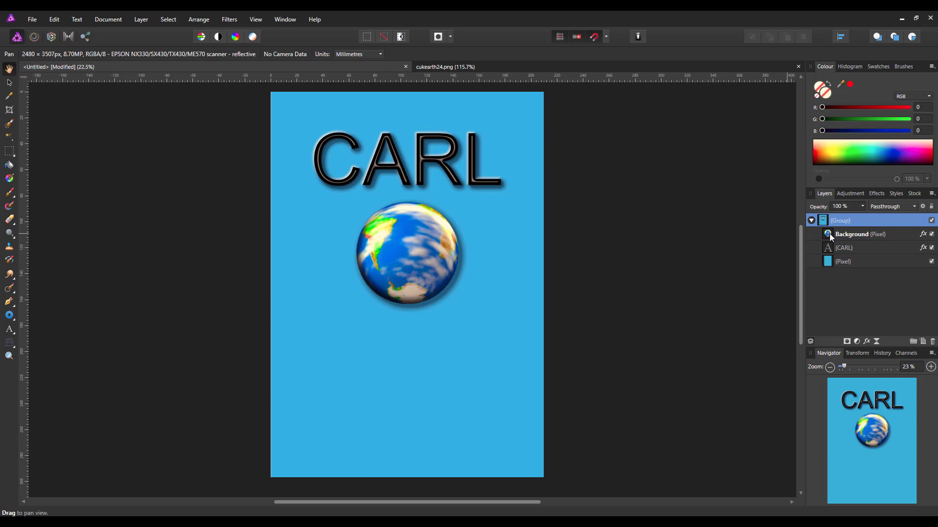
pyautogui.click(811, 221)
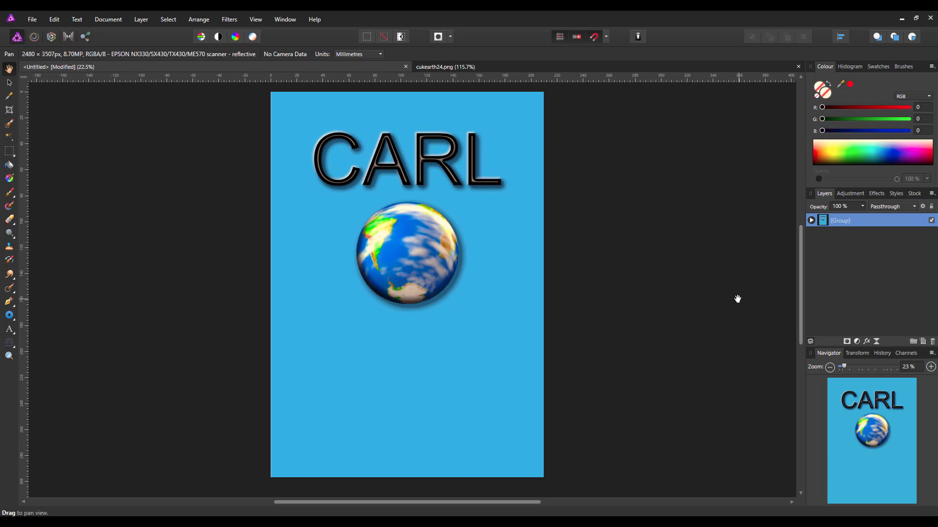
# Step: Add an inner shadow to the group with a radius of about 45.5 px, offset of 48.6 px and 81% intensity
pyautogui.click(867, 342)
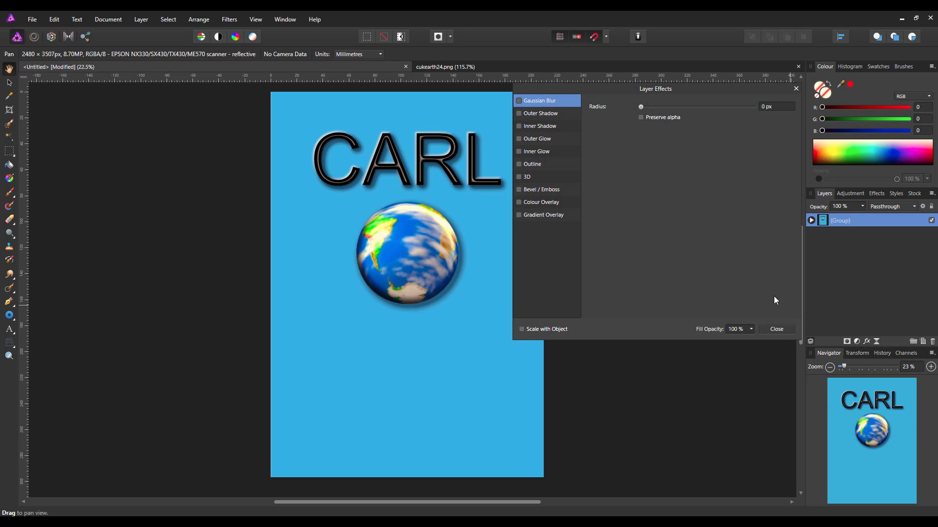
pyautogui.moveTo(717, 89); pyautogui.dragTo(743, 91)
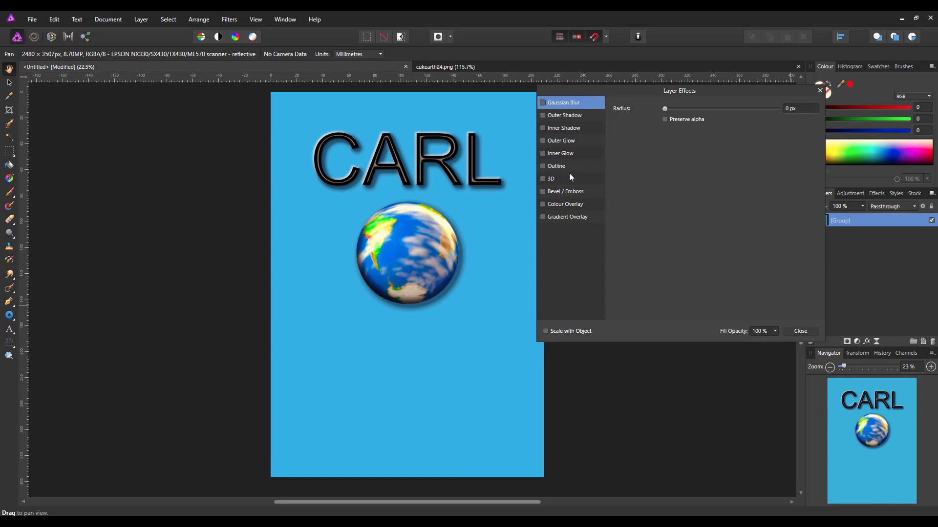
pyautogui.click(543, 128)
pyautogui.click(576, 128)
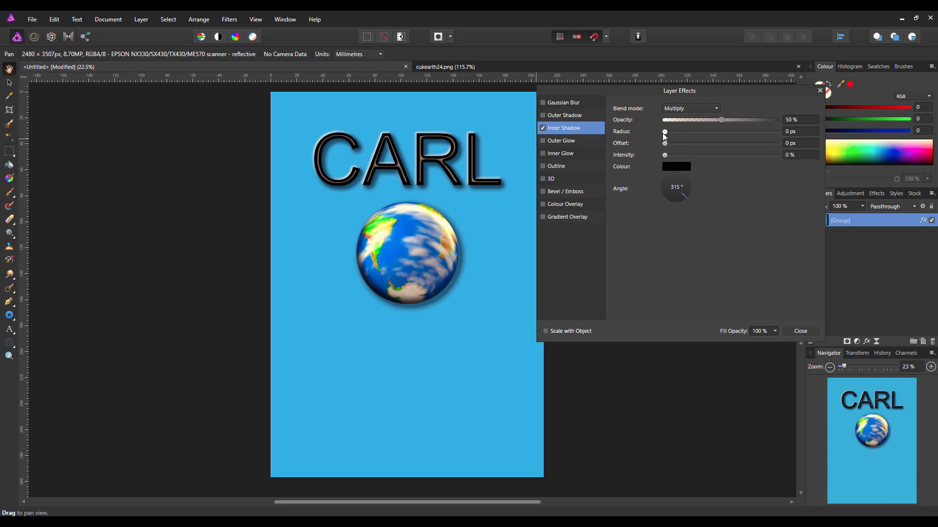
pyautogui.moveTo(664, 133); pyautogui.dragTo(758, 132)
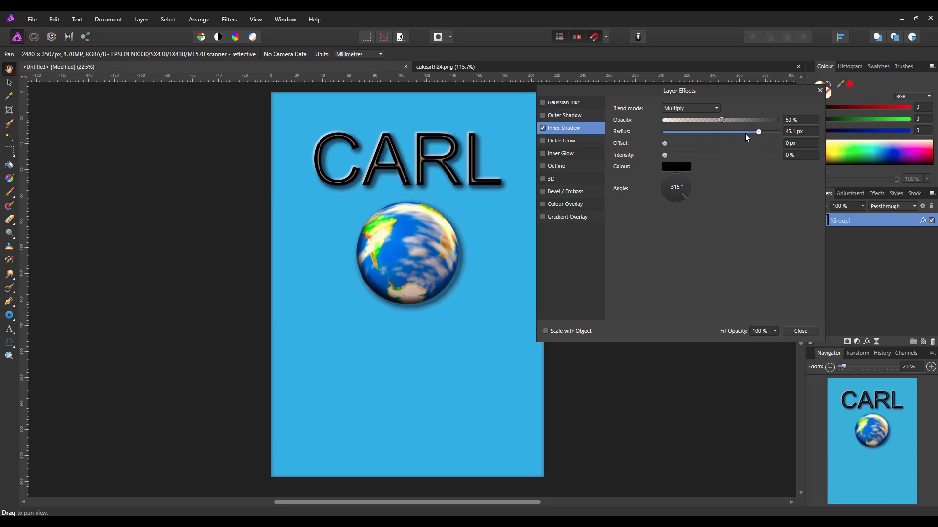
pyautogui.moveTo(665, 144); pyautogui.dragTo(756, 156)
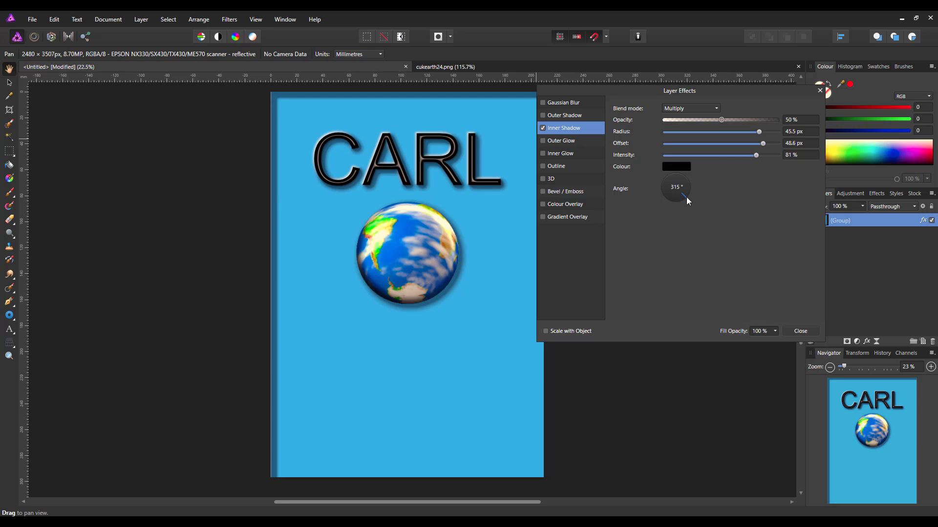
pyautogui.moveTo(683, 197); pyautogui.dragTo(678, 190)
# Step: Adjust the group's inner shadow to a radius of about 58.1 px, offset of 0.4 px and 100% intensity, and close the layer effects
pyautogui.moveTo(727, 95); pyautogui.dragTo(753, 94)
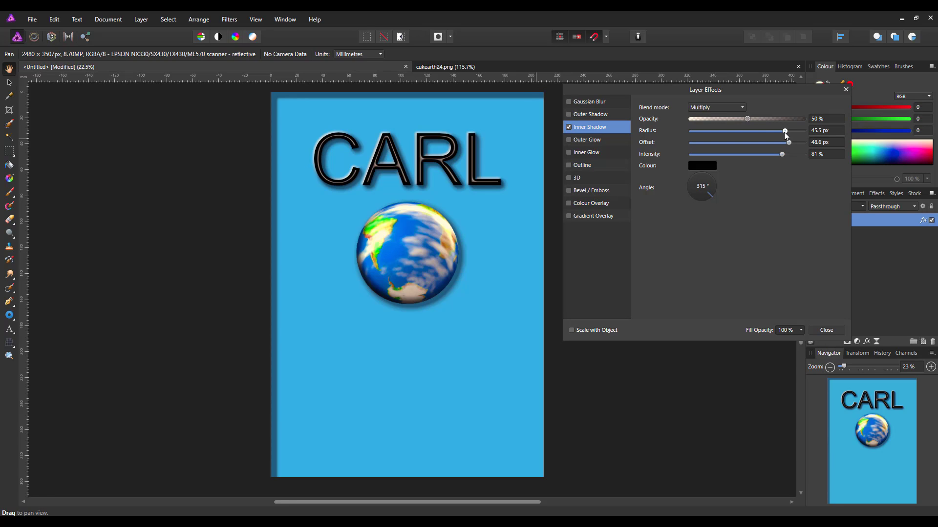
pyautogui.moveTo(784, 132); pyautogui.dragTo(712, 148)
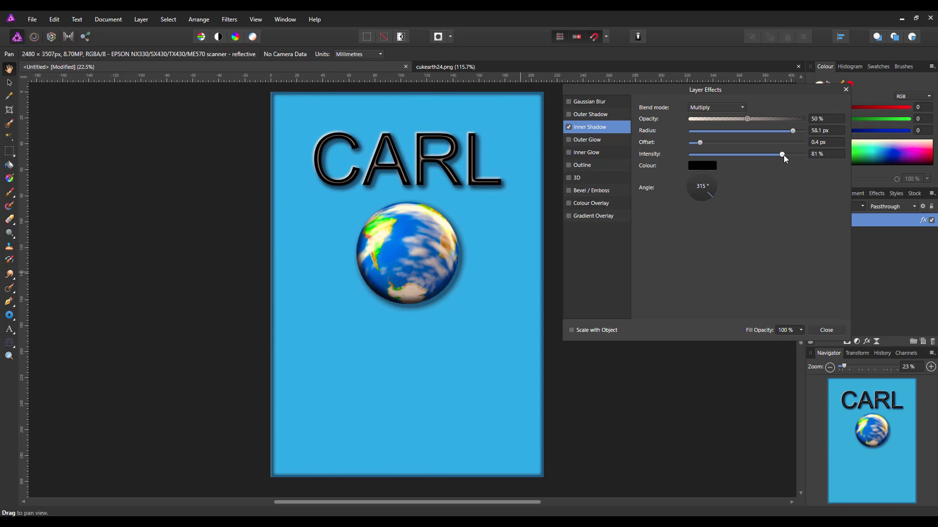
pyautogui.moveTo(788, 154); pyautogui.dragTo(803, 154)
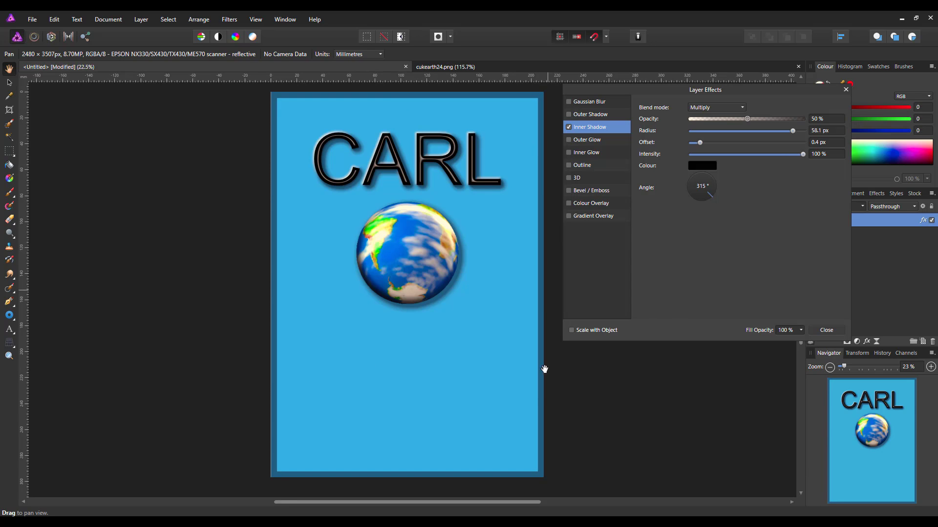
pyautogui.click(826, 330)
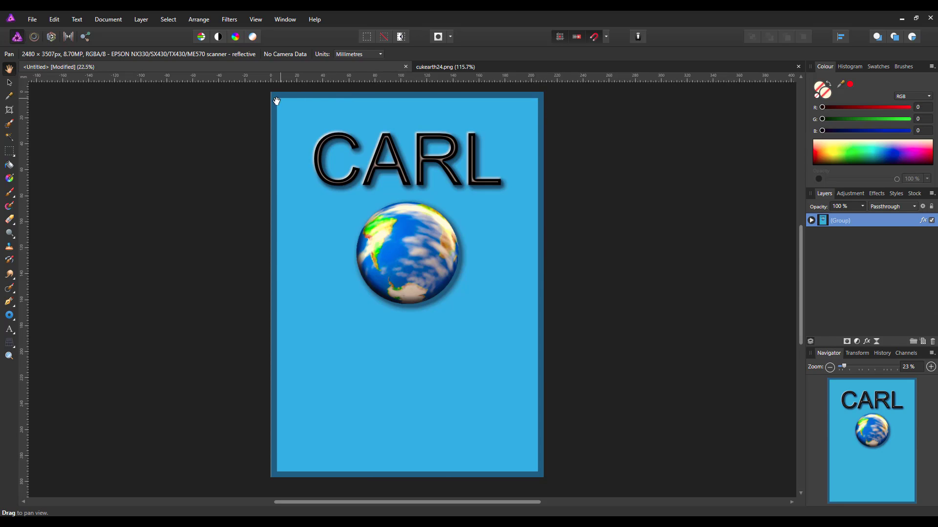
# Step: Expand the group to show its layers, and examine the group's available effects, including the 3D opacity and radius settings
pyautogui.click(811, 221)
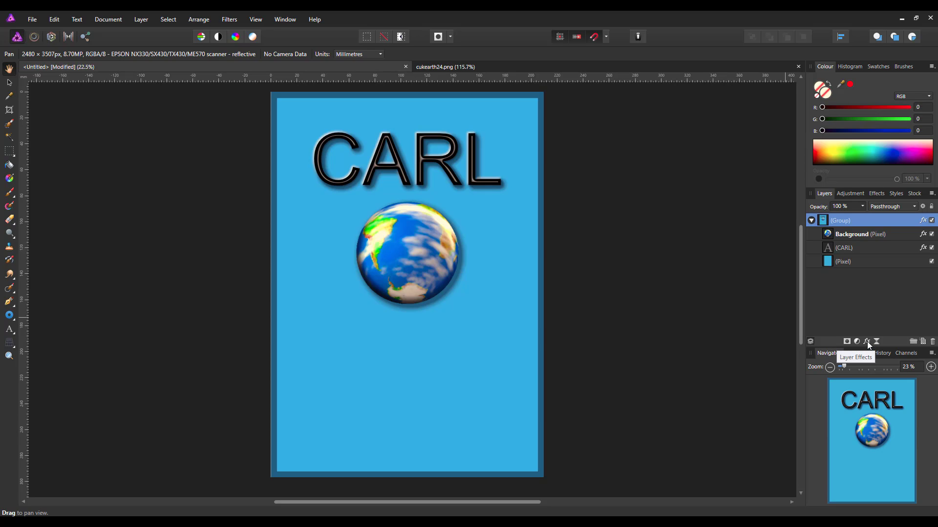
pyautogui.click(878, 194)
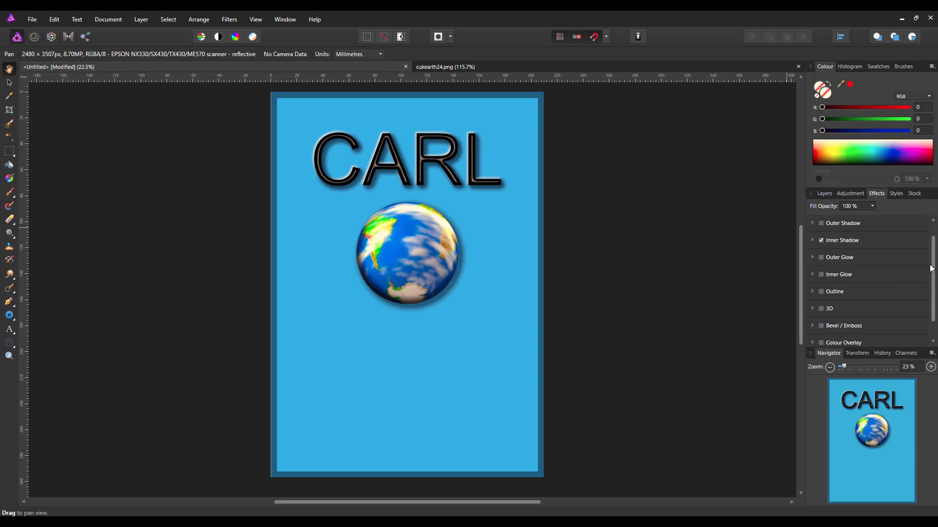
pyautogui.scroll(-1, 825, 297)
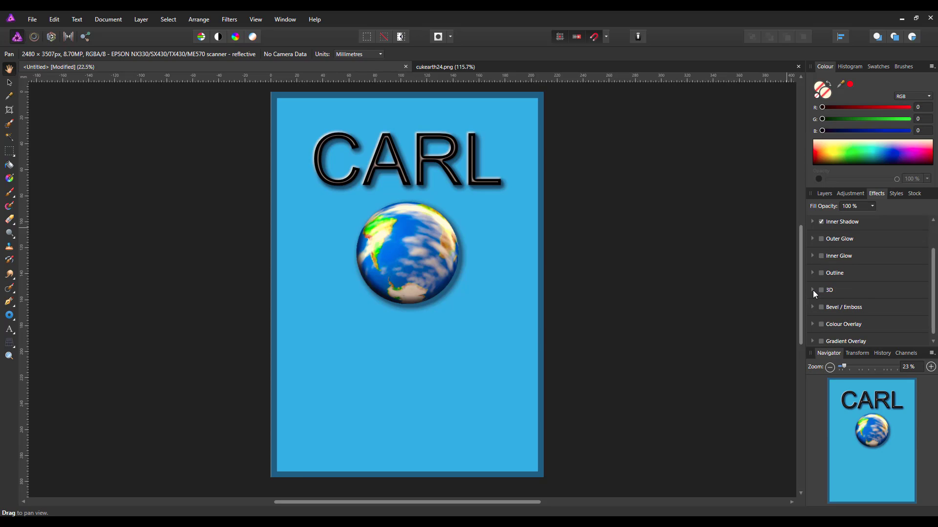
pyautogui.click(813, 290)
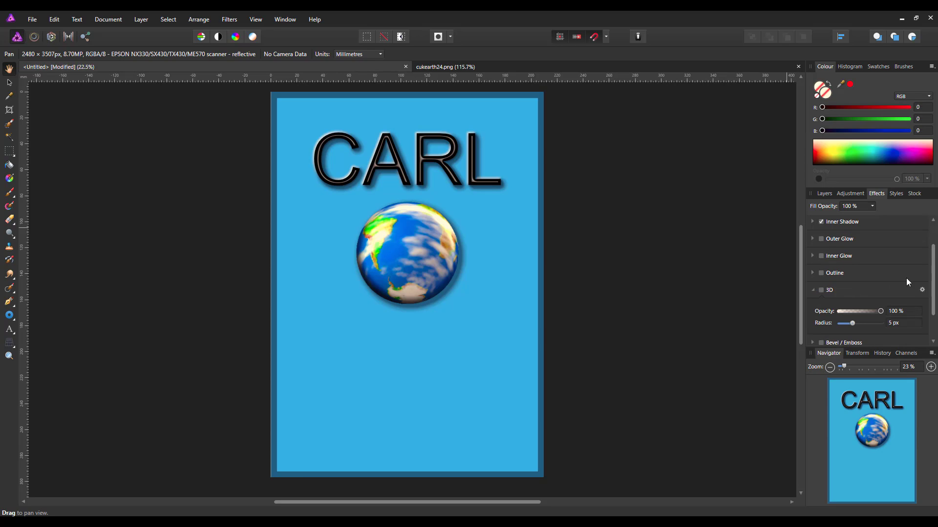
pyautogui.moveTo(933, 262); pyautogui.dragTo(933, 274)
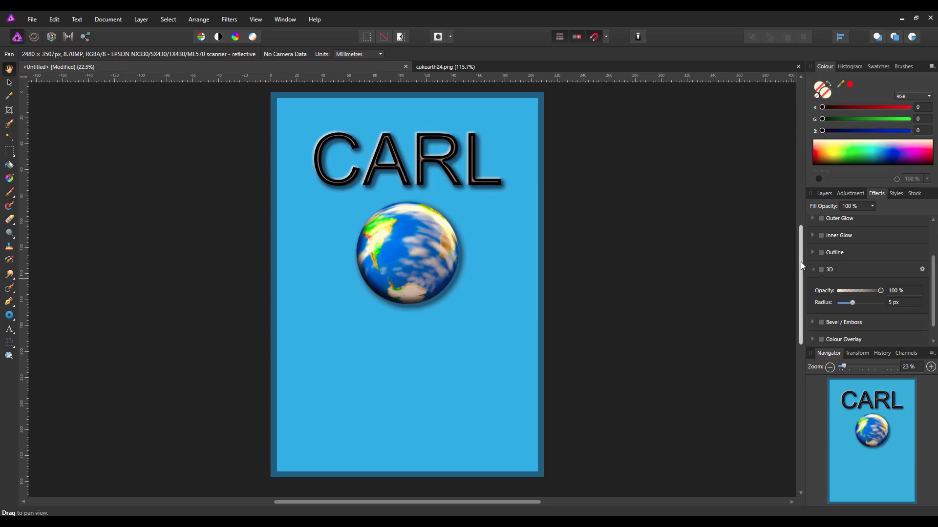
pyautogui.click(825, 194)
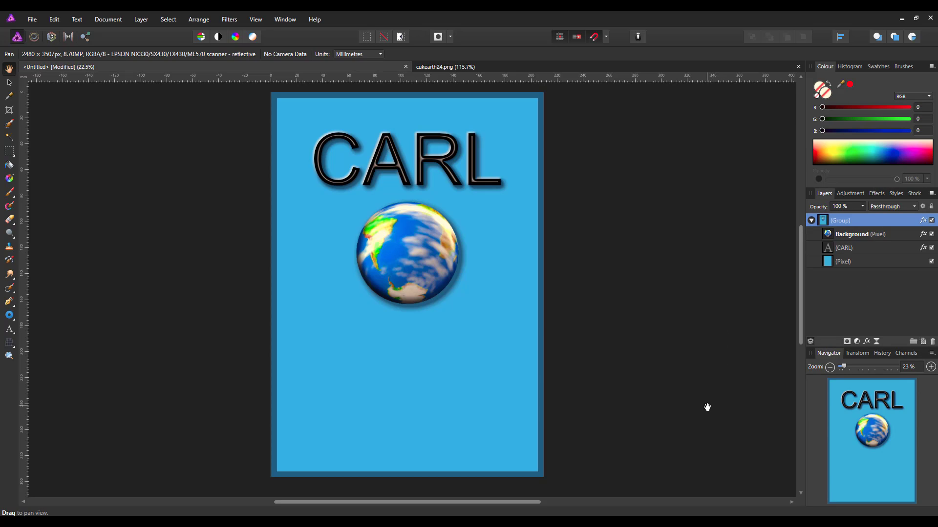